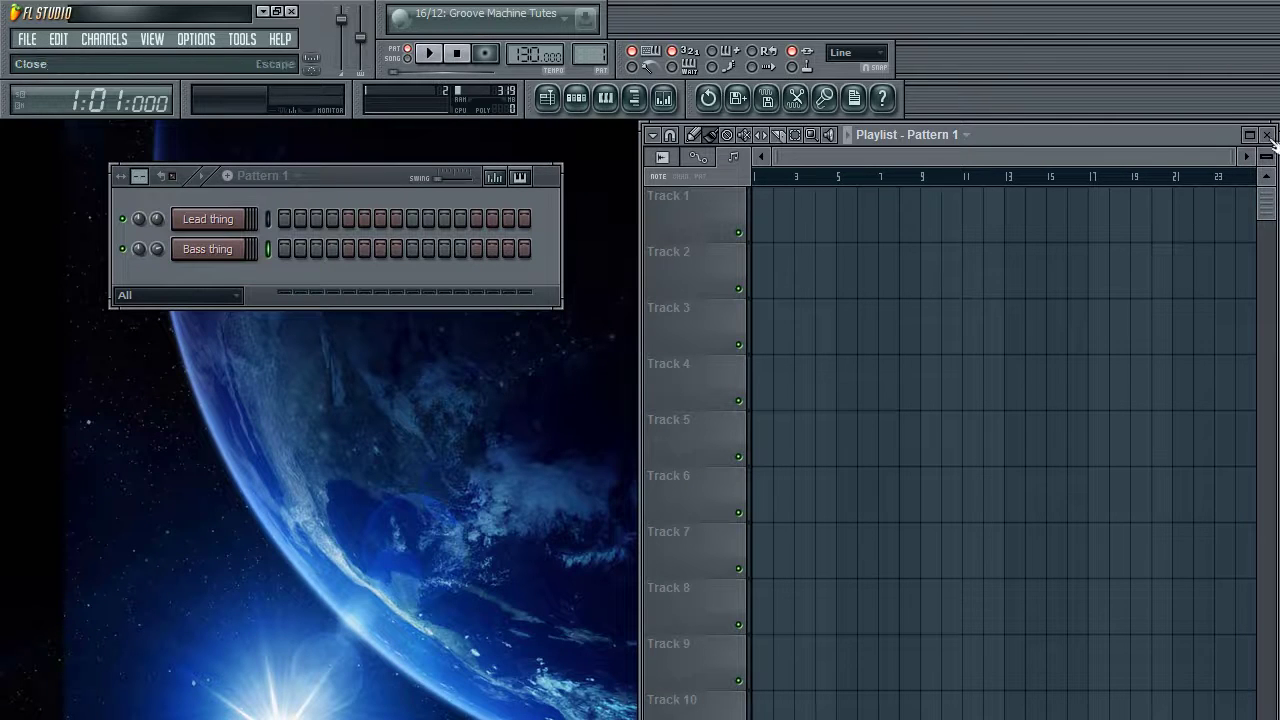
- Maximize the Playlist window
left_click(1251, 134)
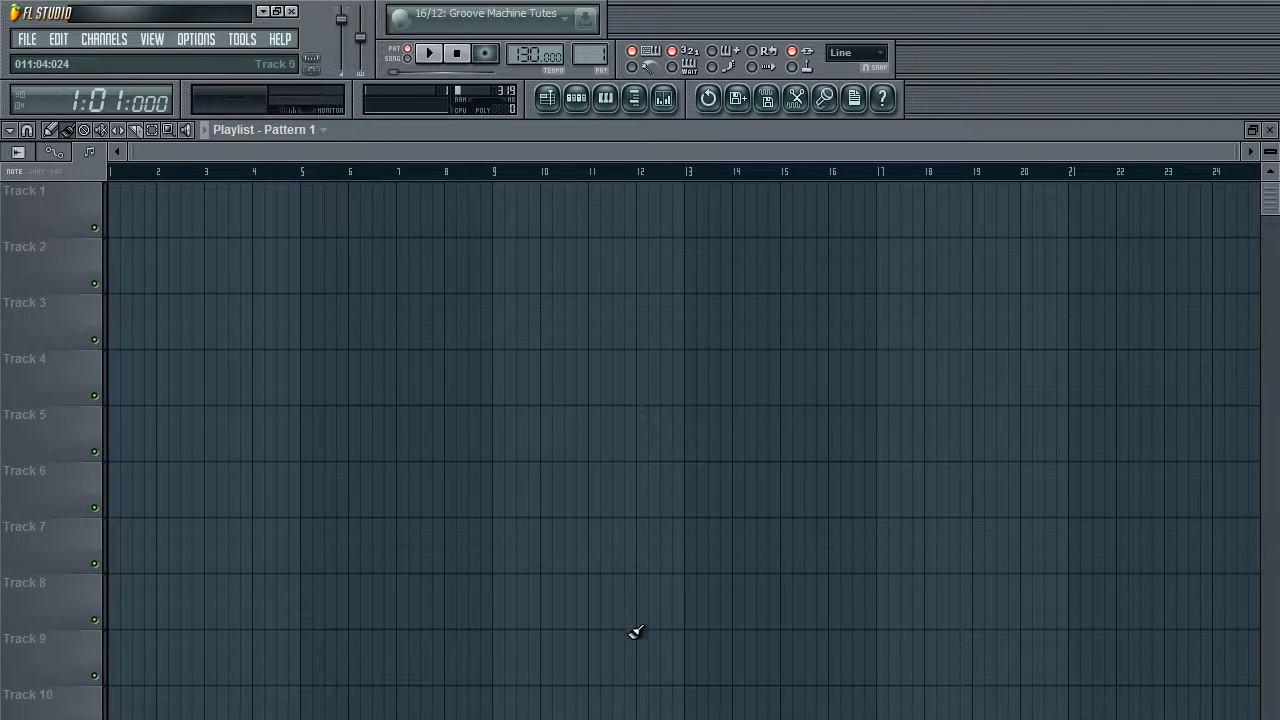
scroll(617, 363, "down", 5)
scroll(646, 354, "up", 5)
left_click(577, 98)
left_click(577, 98)
left_click_drag(123, 215, 740, 218)
left_click(232, 402)
left_click_drag(232, 402, 672, 402)
mouse_move(160, 490)
left_mouse_down()
mouse_move(480, 546)
mouse_move(684, 500)
left_mouse_up()
mouse_move(363, 605)
left_mouse_down()
mouse_move(1080, 600)
mouse_move(569, 603)
mouse_move(163, 494)
mouse_move(346, 403)
mouse_move(194, 218)
mouse_move(723, 195)
mouse_move(419, 204)
left_mouse_up()
- Enable legacy pattern blocks in the general settings, accept the warning and close the settings
left_click(209, 46)
left_click(215, 115)
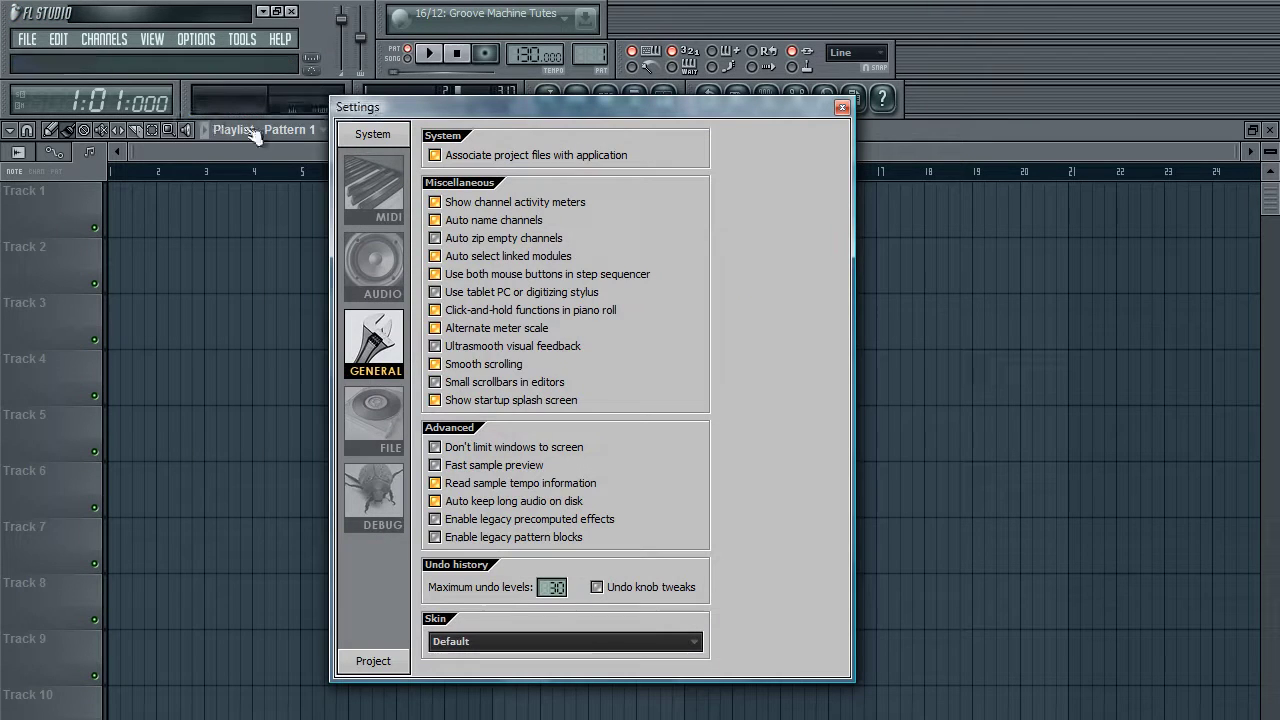
left_click(440, 537)
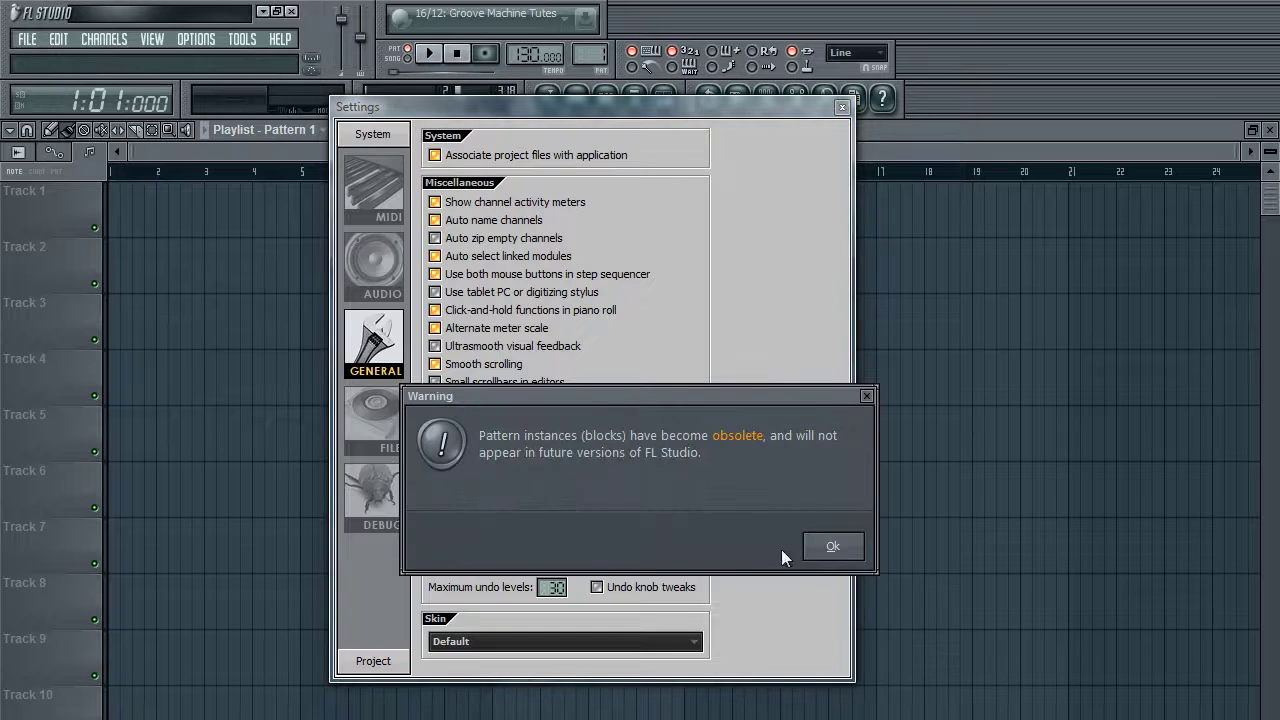
left_click(830, 550)
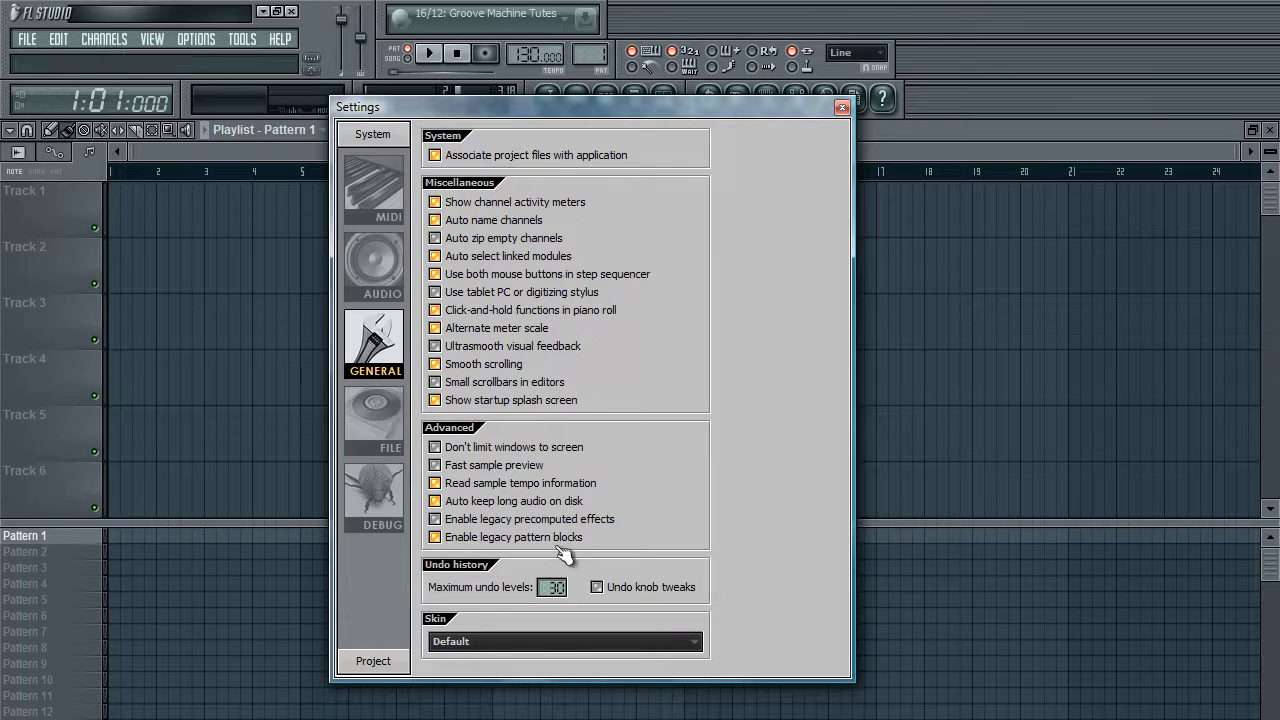
left_click(842, 107)
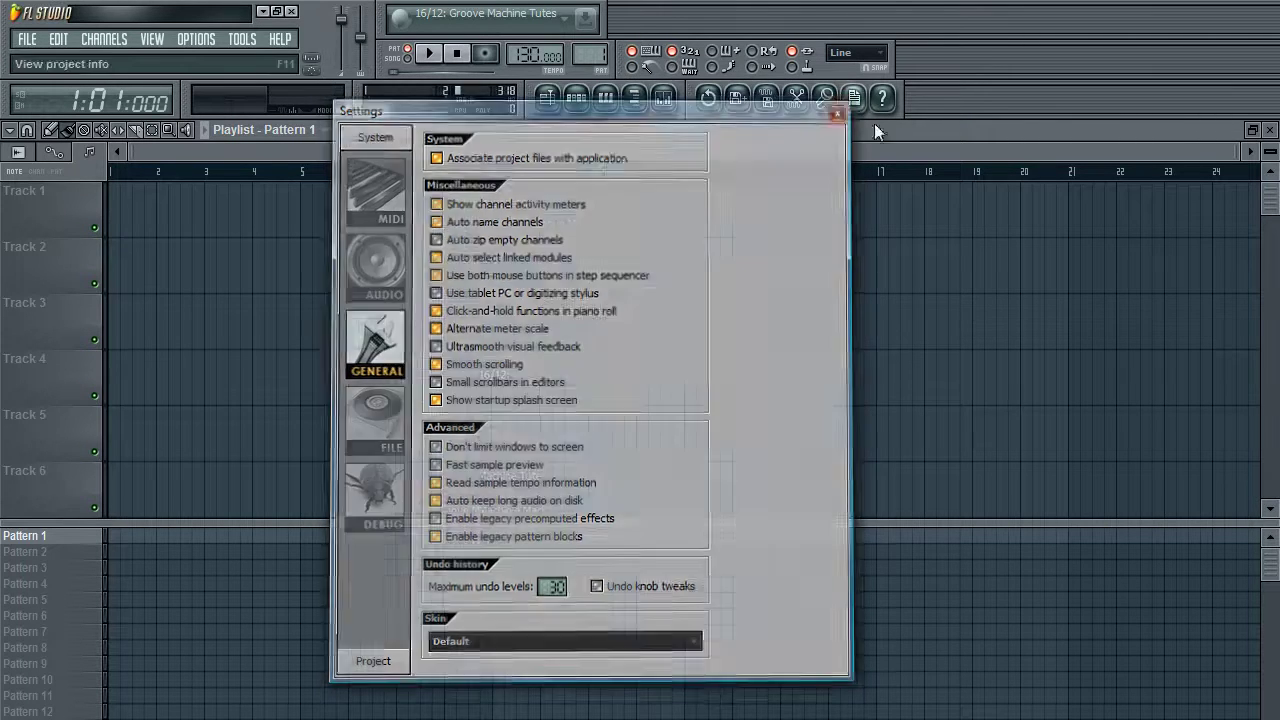
- Enlarge the pattern block area of the playlist, leaving about five tracks above it
left_click_drag(170, 524, 180, 429)
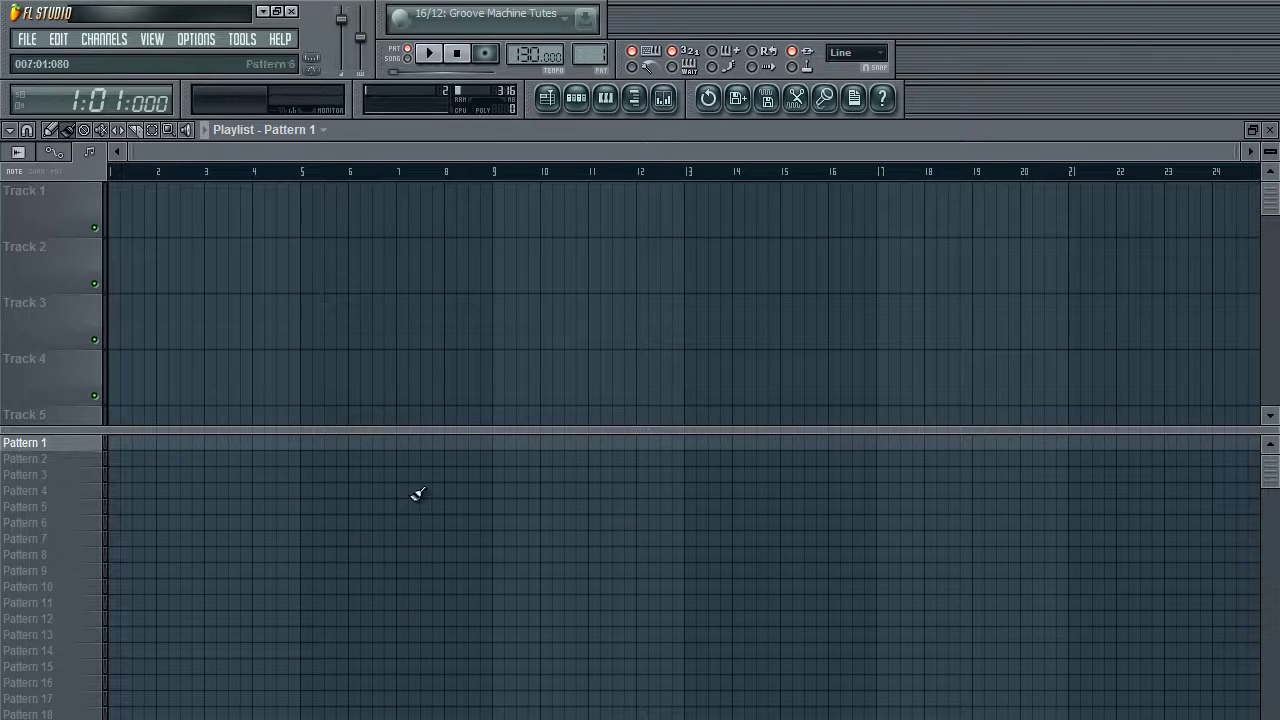
left_click_drag(409, 432, 422, 464)
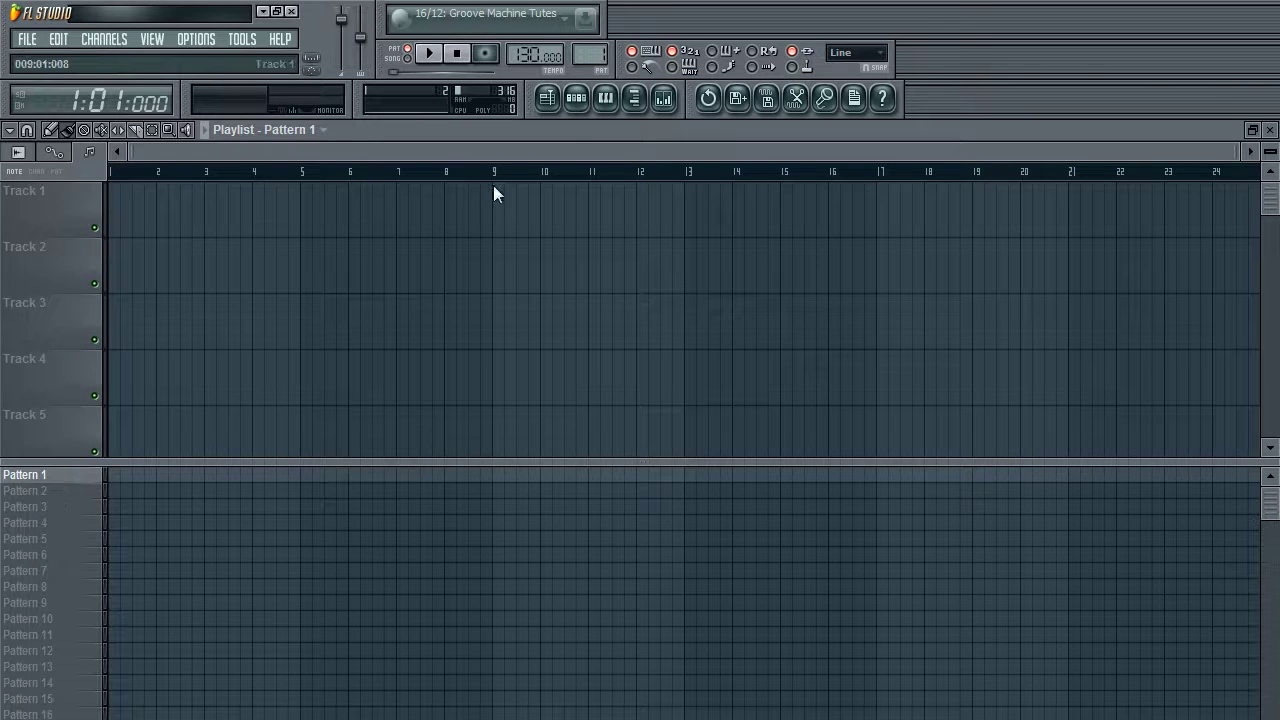
scroll(588, 53, "up", 4)
left_click(25, 475)
right_click(44, 477)
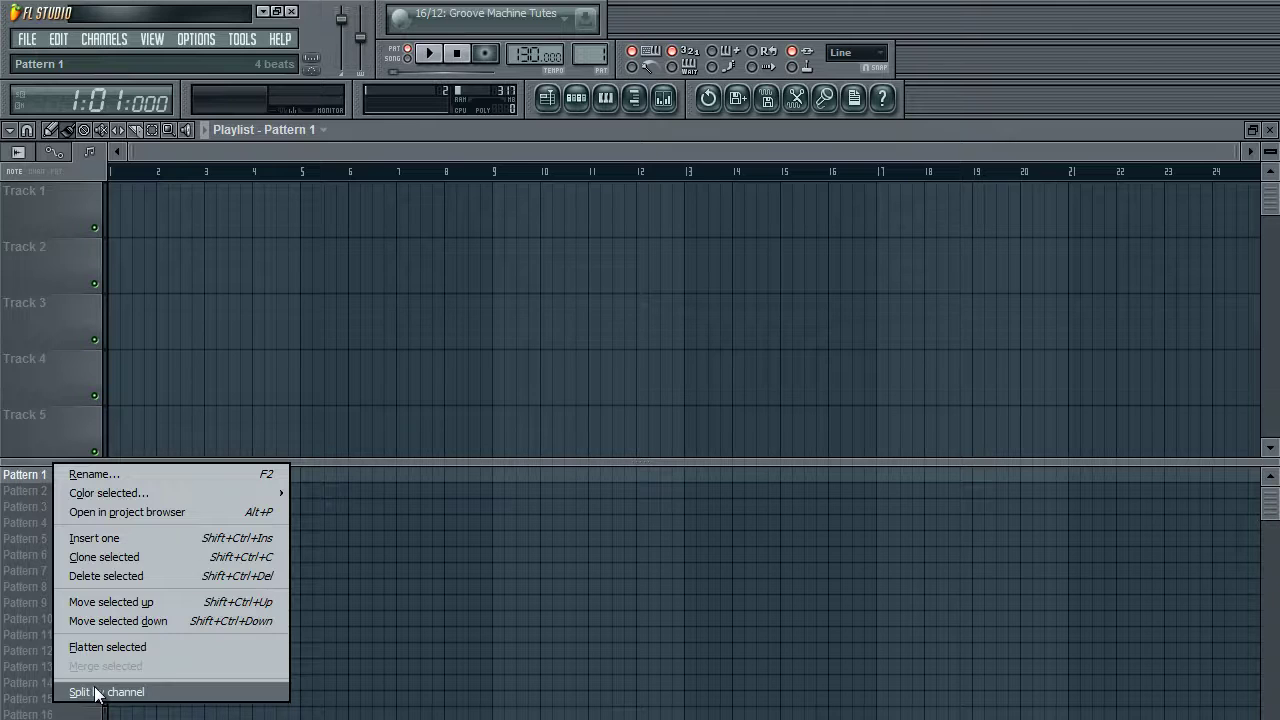
left_click(573, 104)
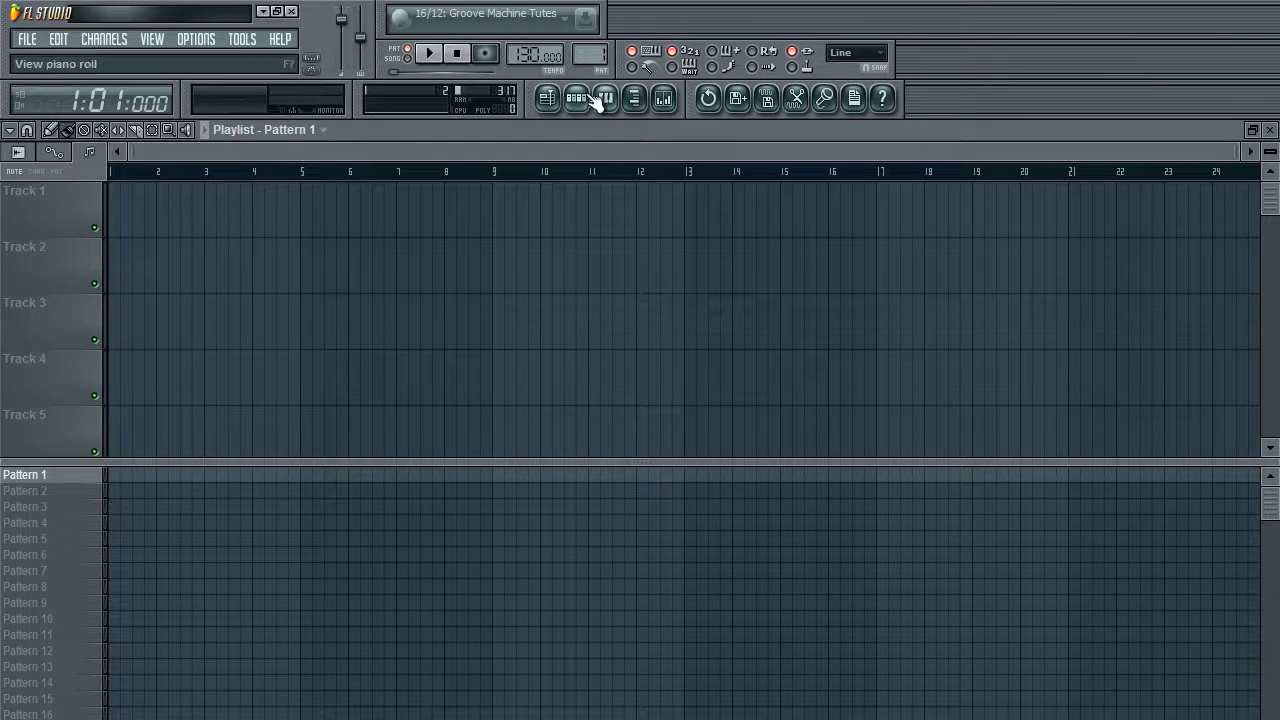
- Move Pattern 1 down one place in the pattern list, move it back up and select it
right_click(34, 477)
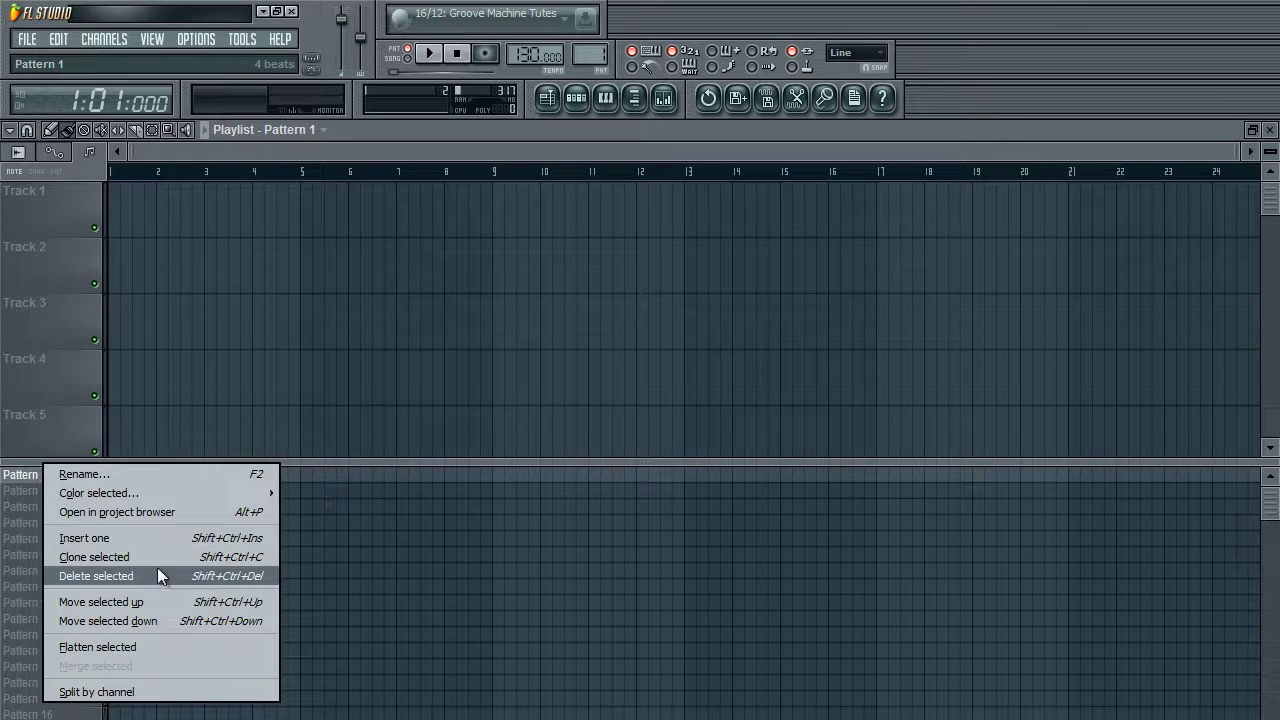
mouse_move(196, 495)
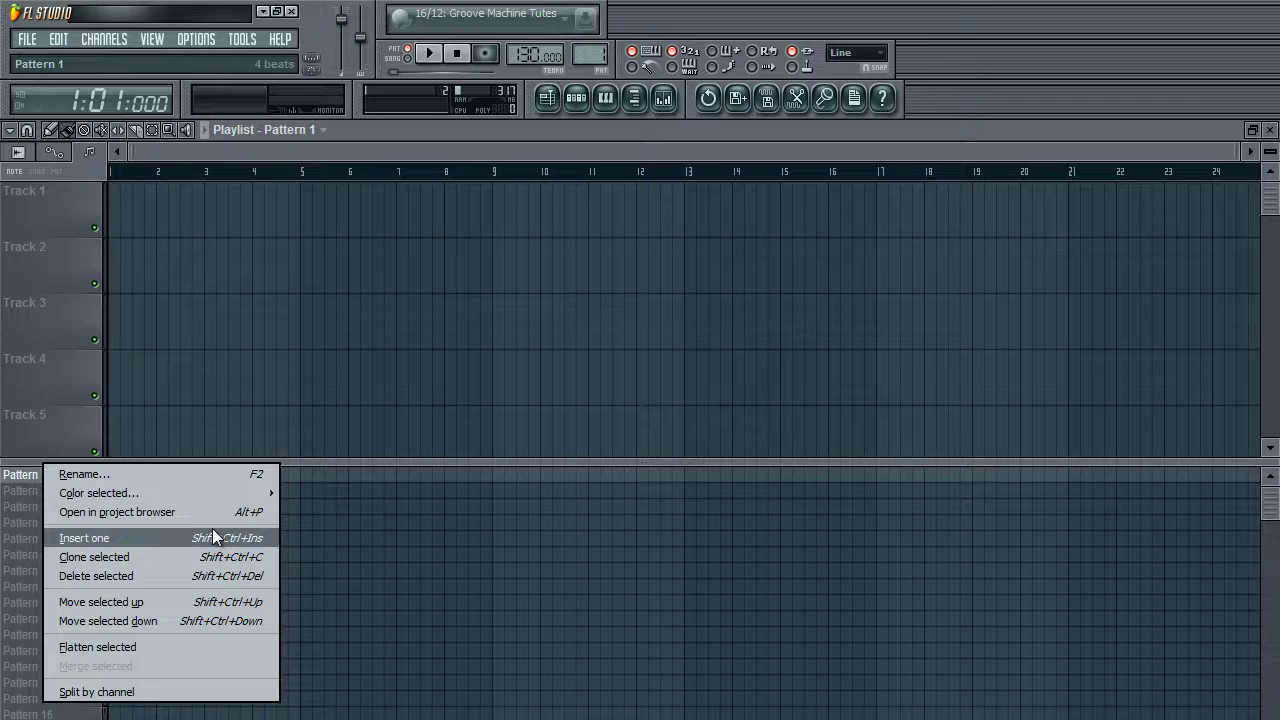
left_click(213, 621)
right_click(64, 484)
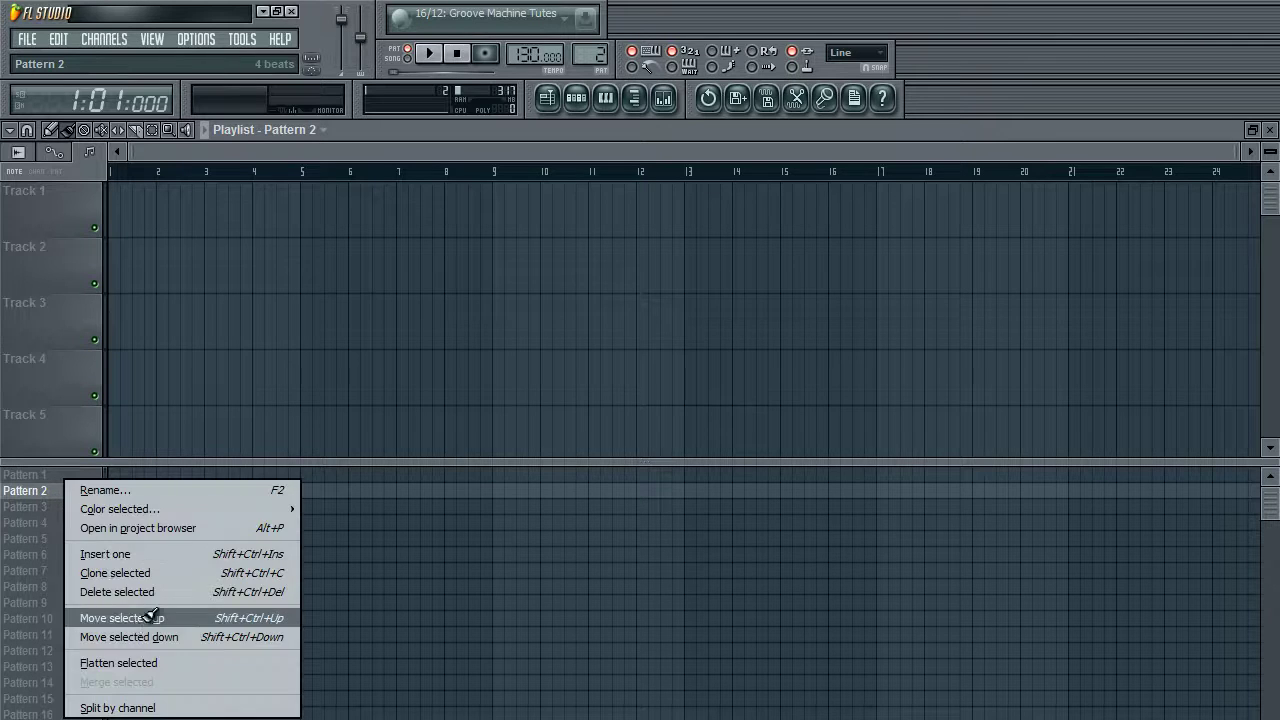
left_click(122, 618)
left_click(88, 478)
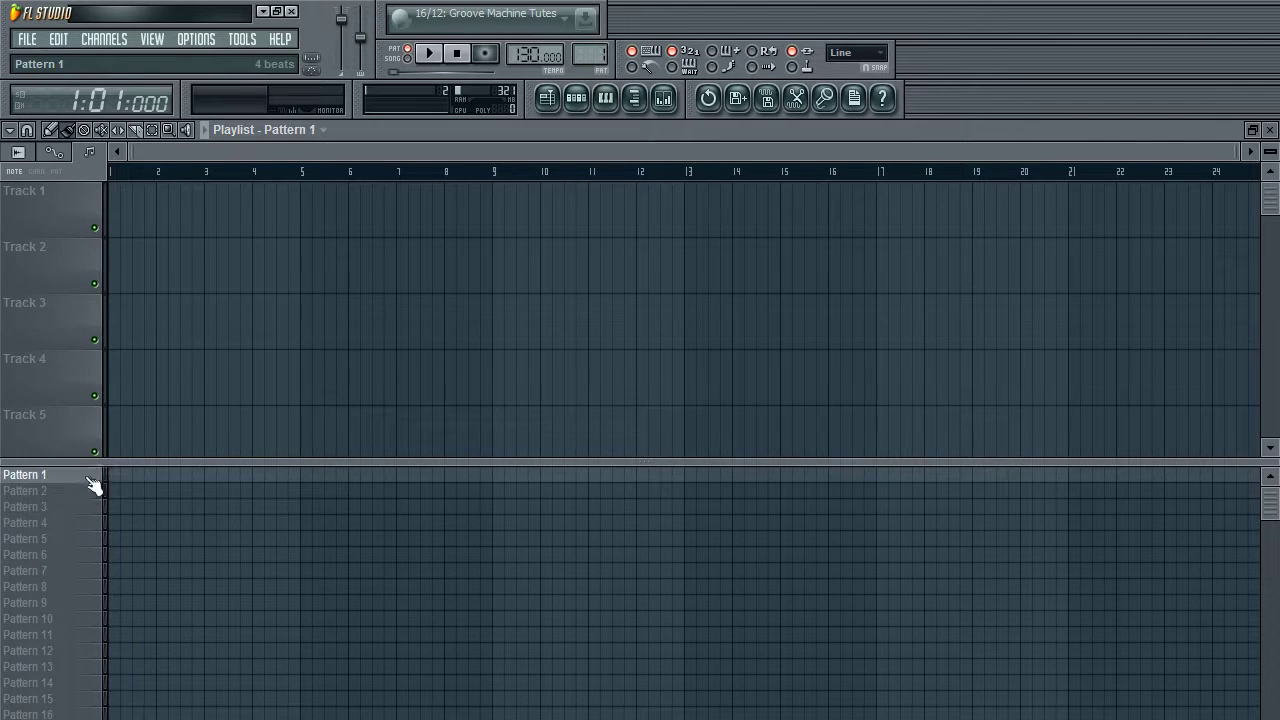
- Paint Pattern 1 blocks across bars 1 to 16 and erase them again
mouse_move(112, 463)
left_mouse_down()
mouse_move(109, 521)
mouse_move(226, 543)
mouse_move(677, 574)
mouse_move(900, 537)
left_mouse_up()
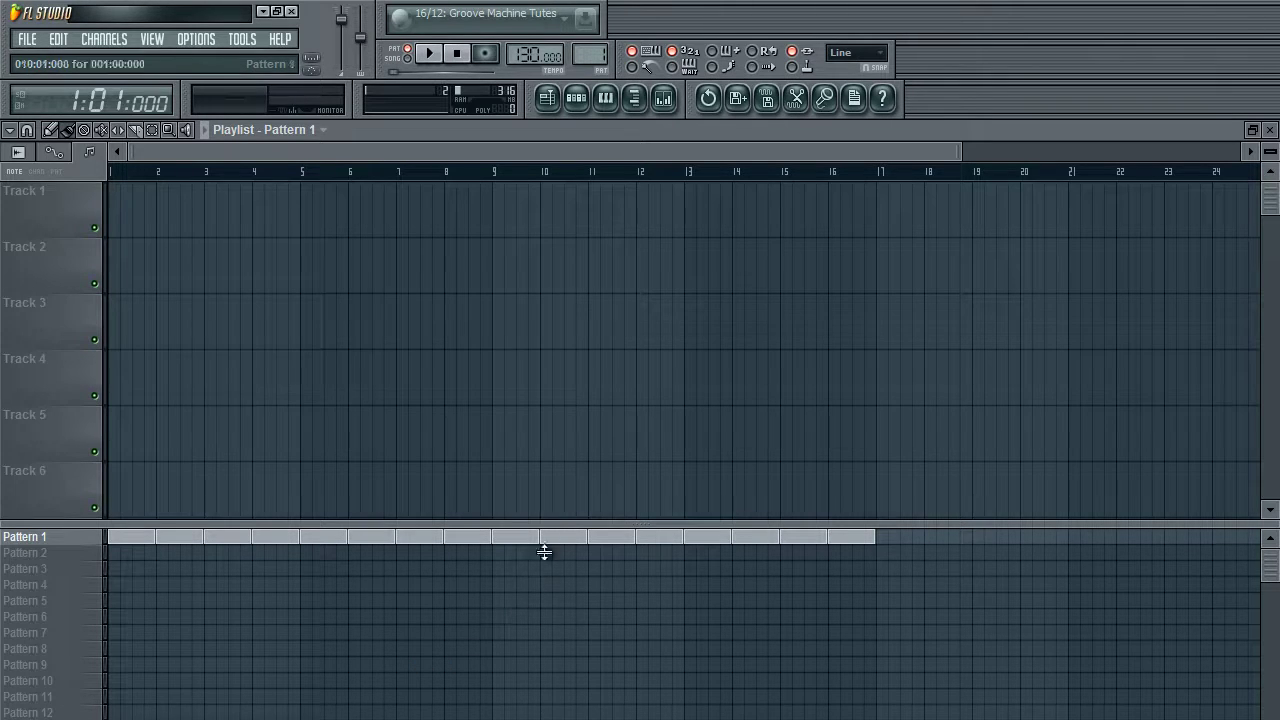
left_click_drag(544, 552, 546, 549)
mouse_move(867, 545)
left_mouse_down()
mouse_move(300, 545)
mouse_move(627, 535)
mouse_move(922, 548)
mouse_move(880, 545)
left_mouse_up()
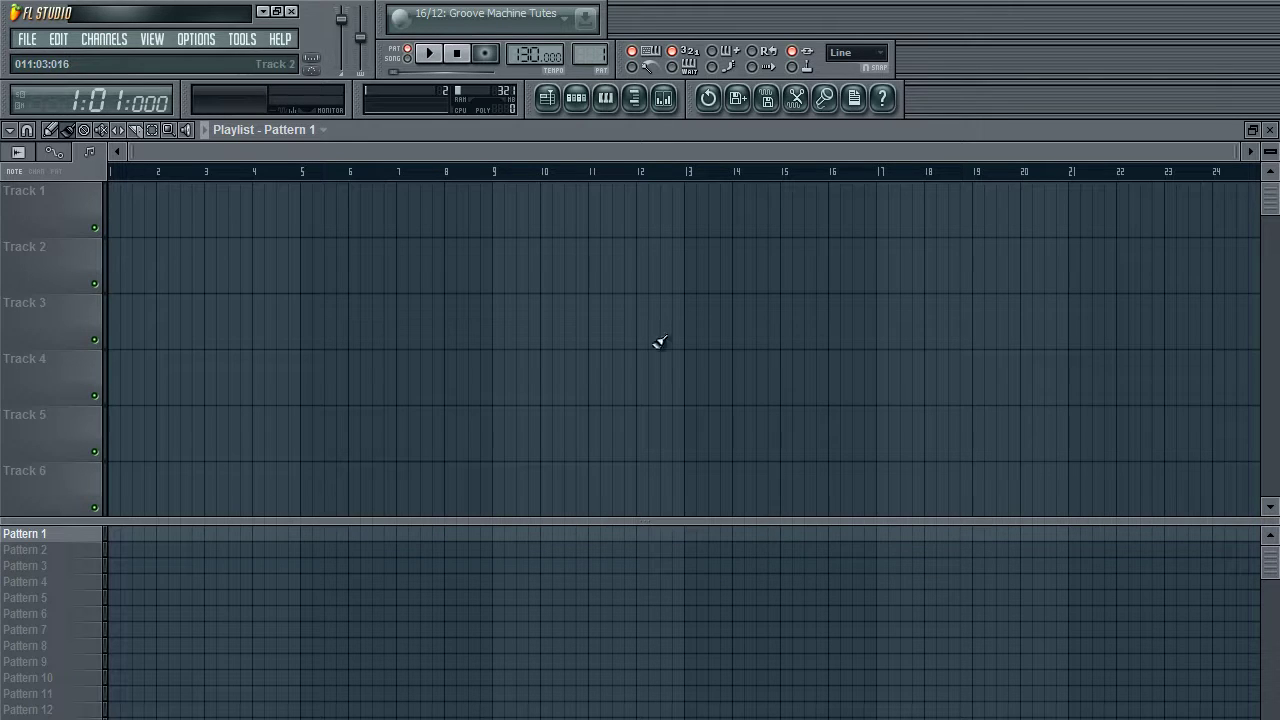
- Add the VEC3 Claps 004 sample from the VEC3 Claps folder as a new channel below Bass thing
left_click(585, 104)
left_click(204, 295)
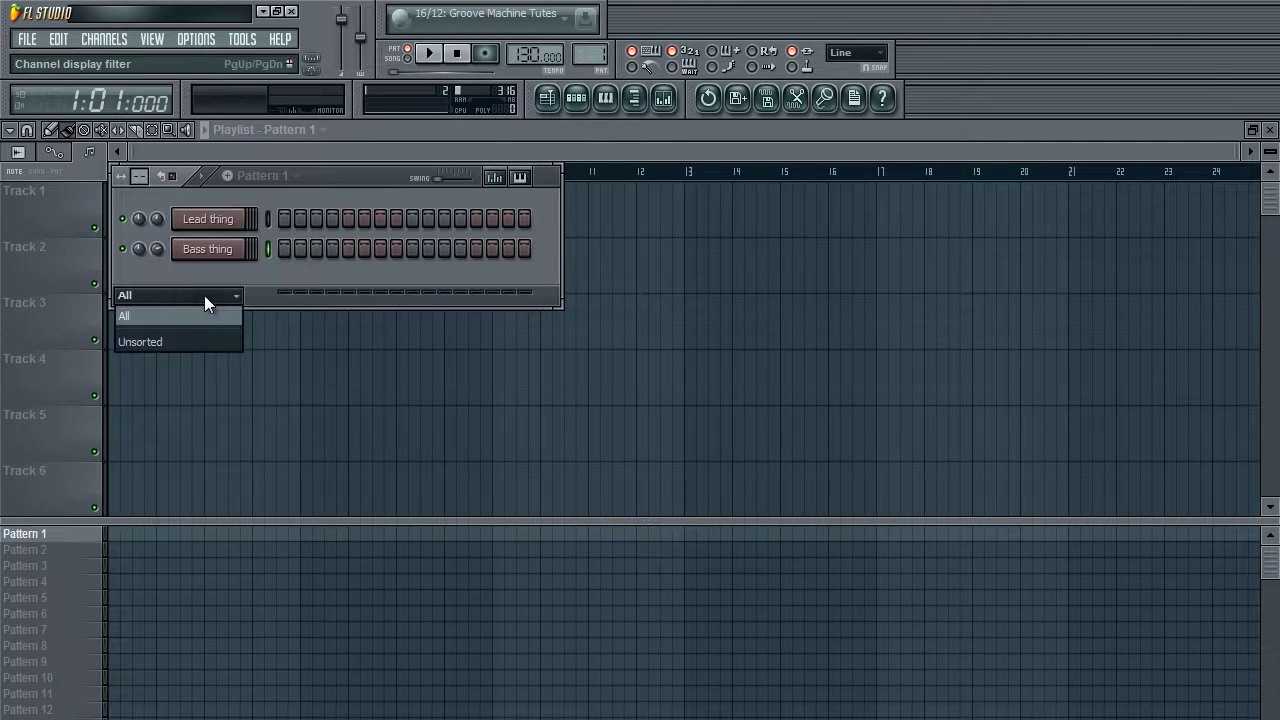
left_click(636, 98)
left_click(112, 196)
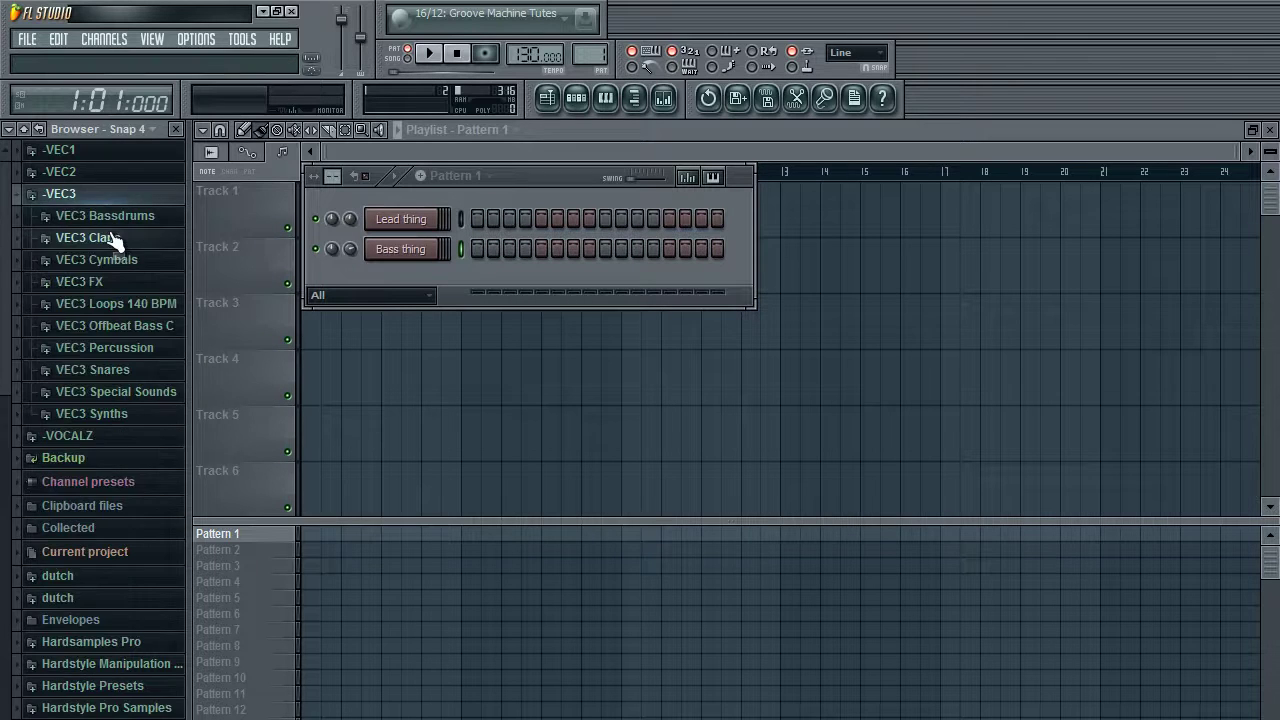
left_click(114, 237)
left_click_drag(114, 246, 380, 287)
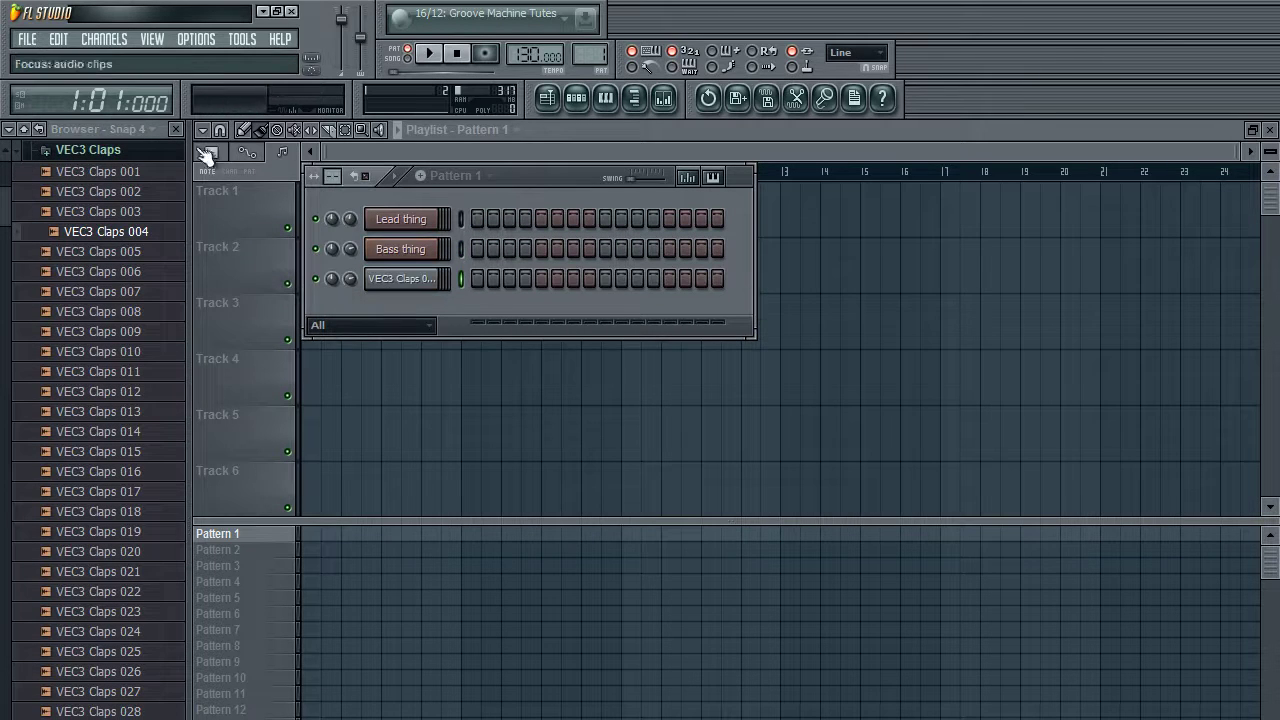
left_click(176, 129)
- Fill every 4 steps of the claps channel in Pattern 1 and hide the step sequencer
right_click(200, 281)
left_click(278, 438)
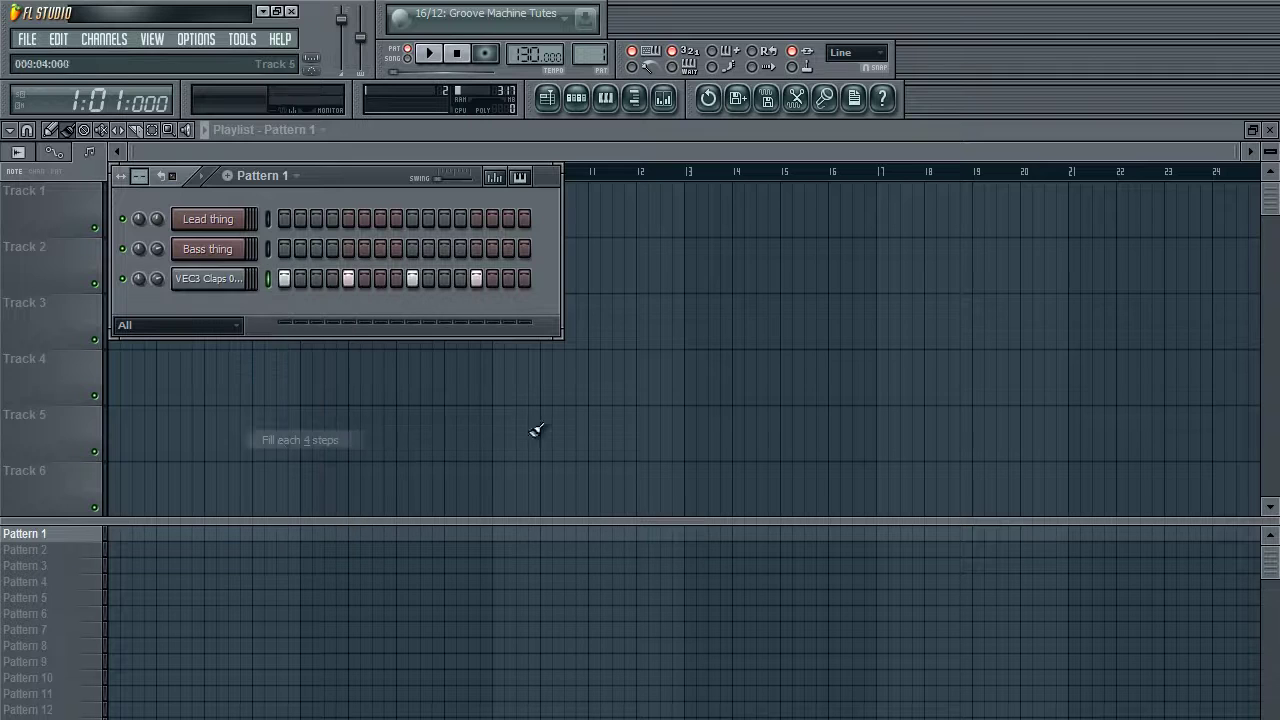
key("F6")
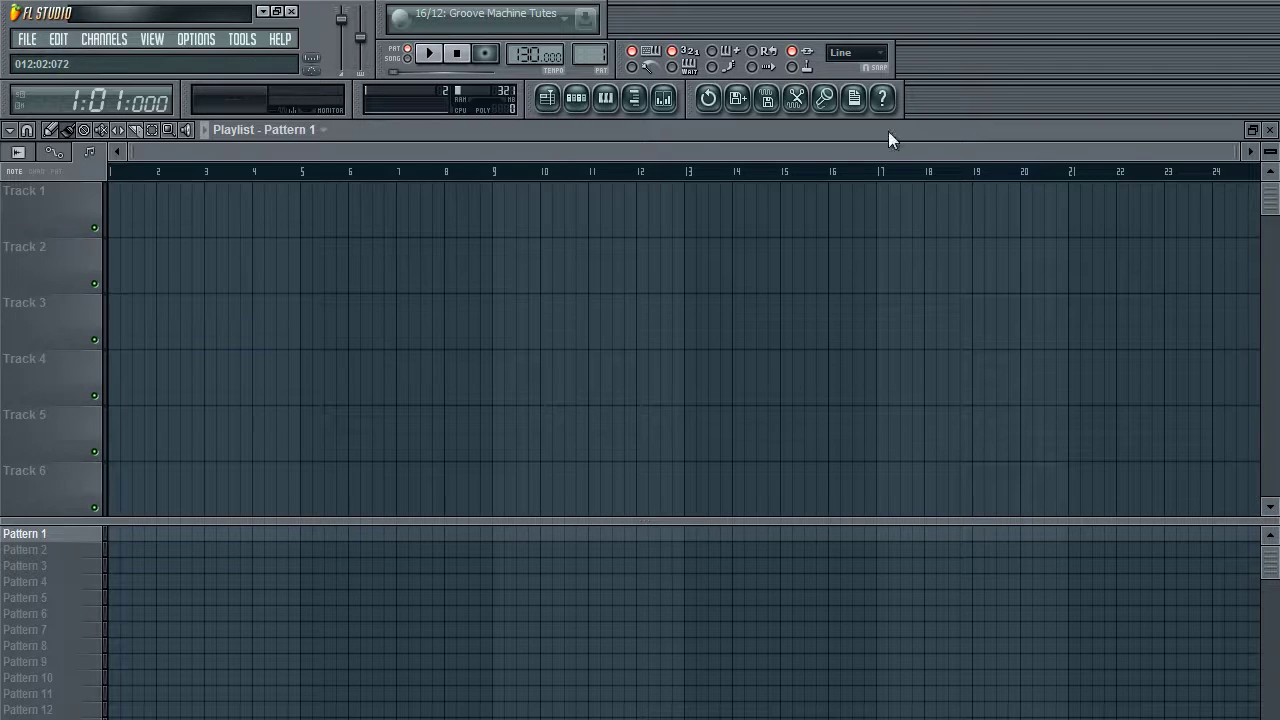
- Paint Pattern 1 clips on Track 1 across bars 1 to 10 and delete them all
left_click_drag(121, 220, 580, 212)
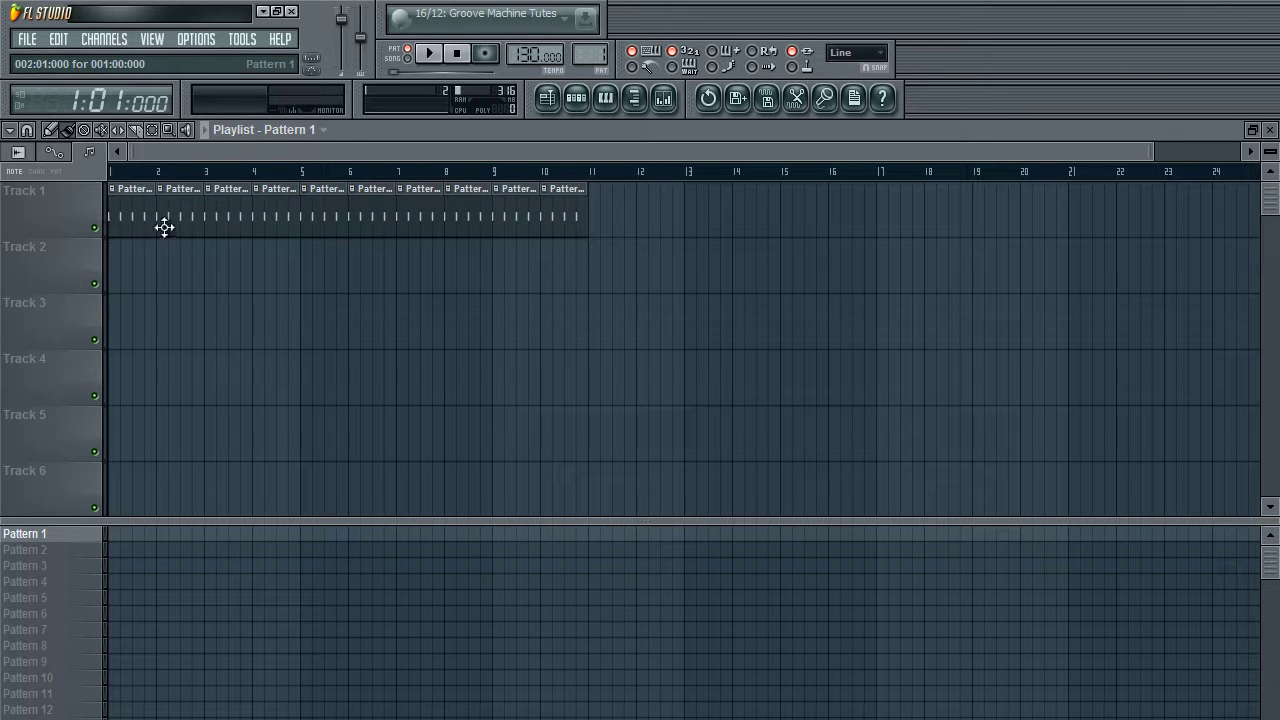
scroll(617, 277, "down", 3)
scroll(640, 295, "up", 3)
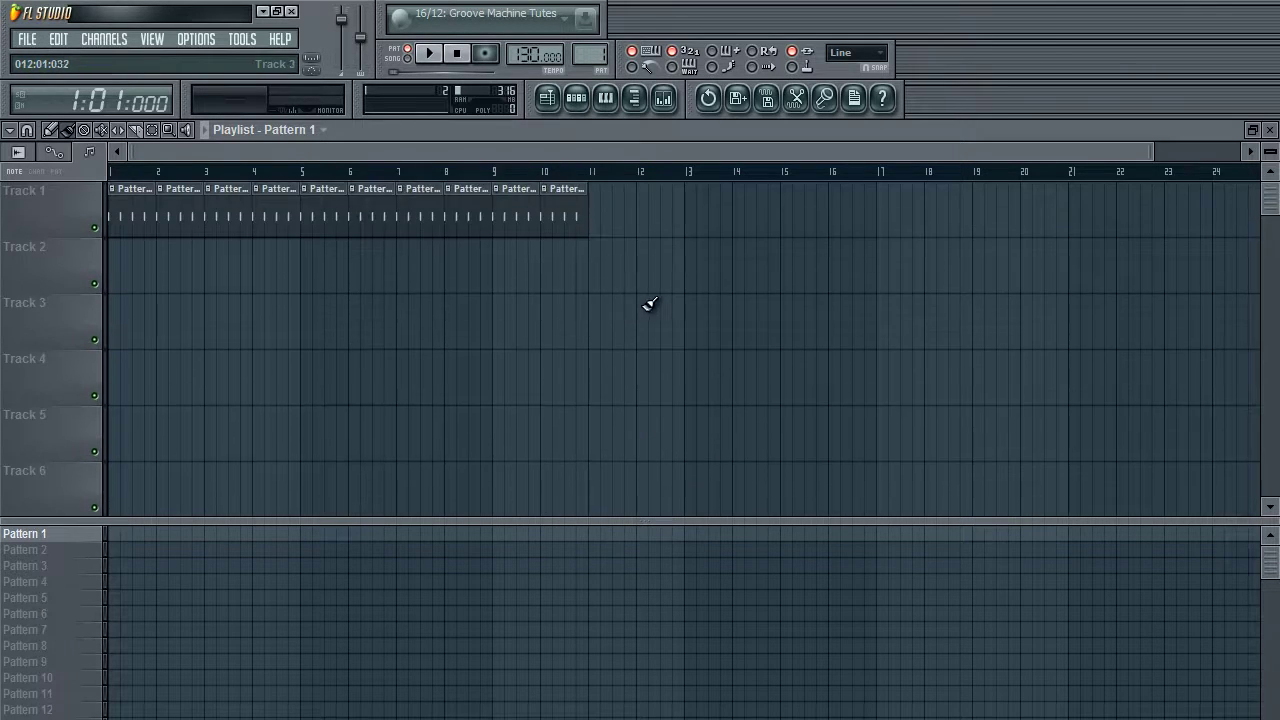
right_click(440, 229)
right_click(166, 229)
right_click(175, 215)
- Fill Pattern 1's block row across bars 1 to 12 and play it, switching to song mode before stopping
left_click(130, 534)
left_click_drag(157, 534, 662, 540)
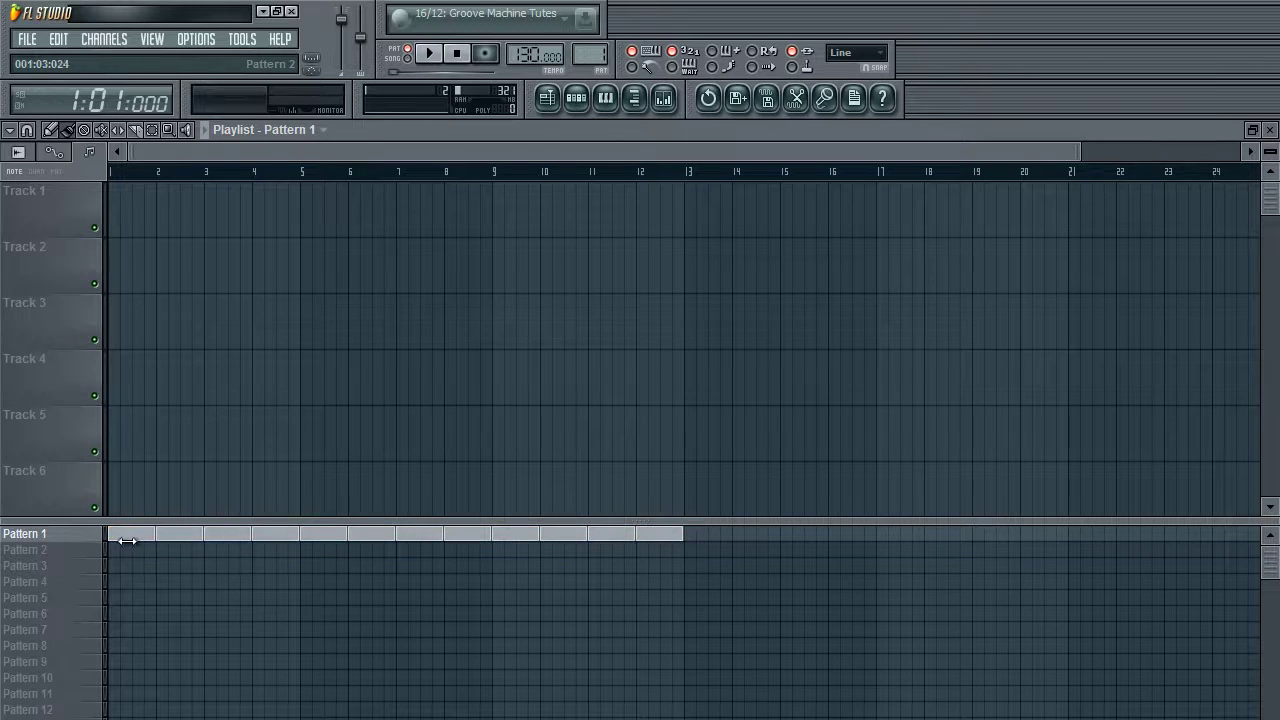
left_click(428, 54)
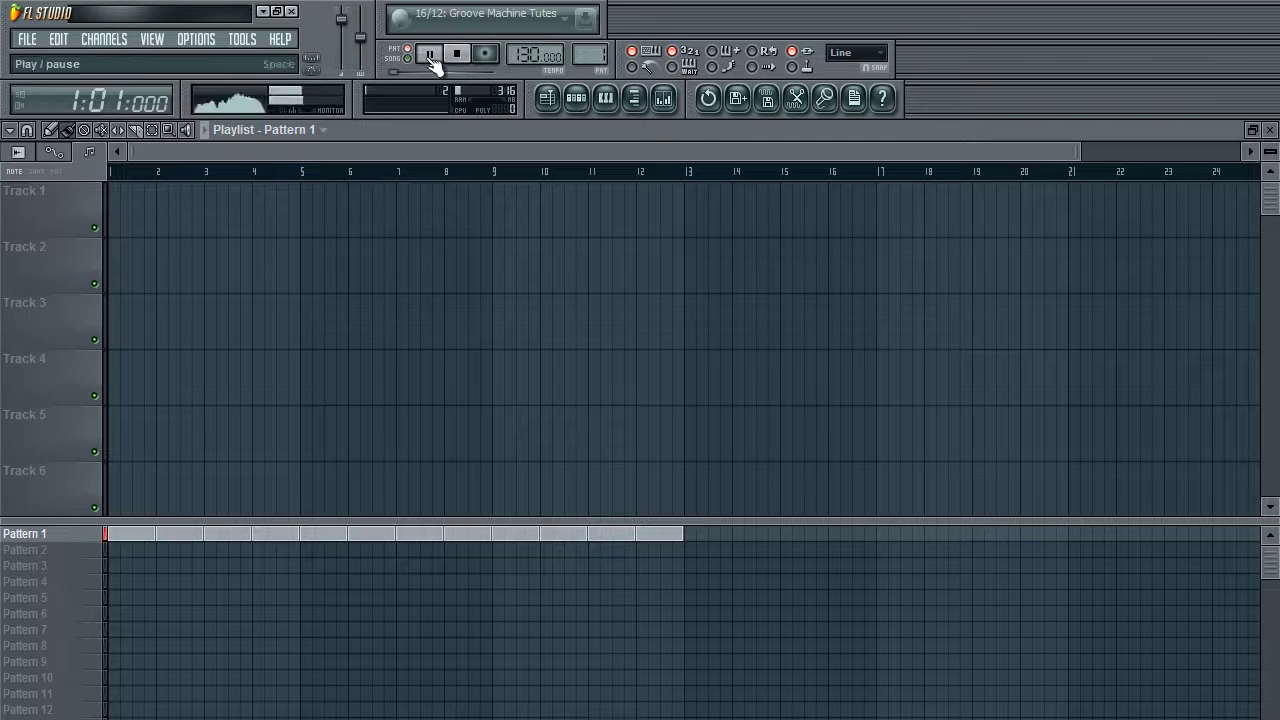
left_click(408, 58)
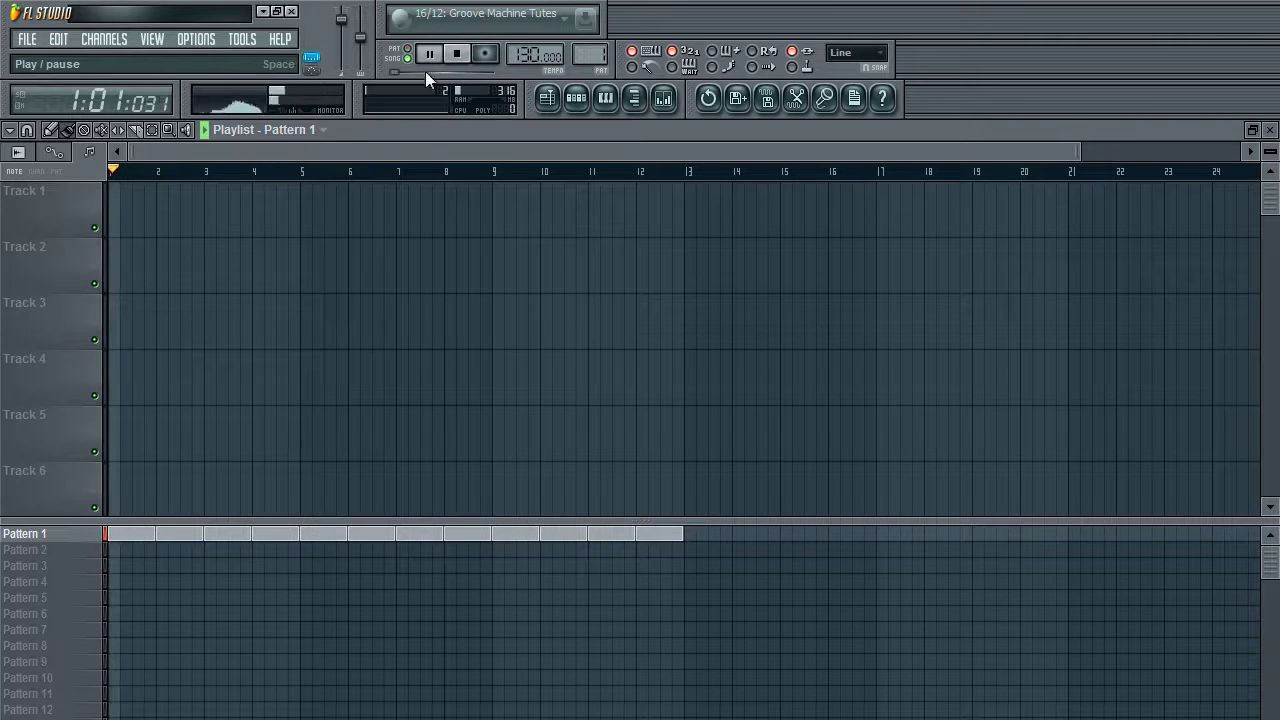
left_click(457, 54)
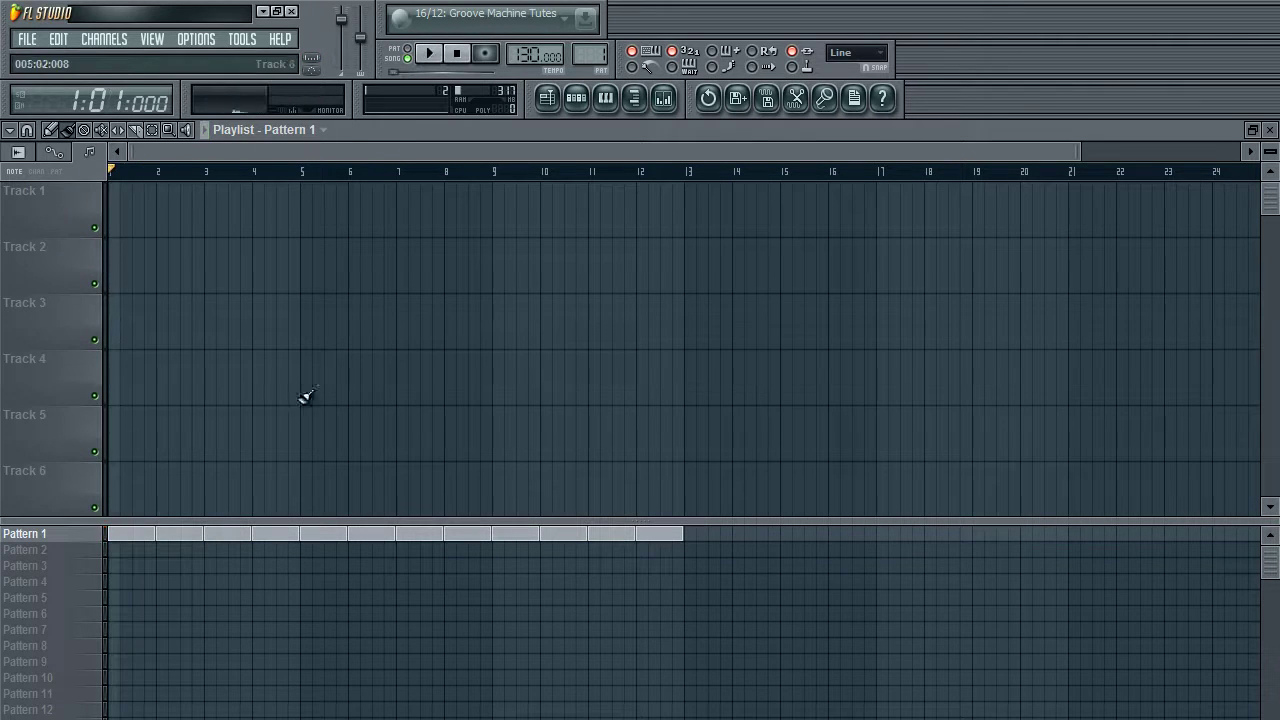
- Erase all Pattern 1 blocks and delete the VEC3 Claps channel from the step sequencer
left_click_drag(112, 535, 700, 528)
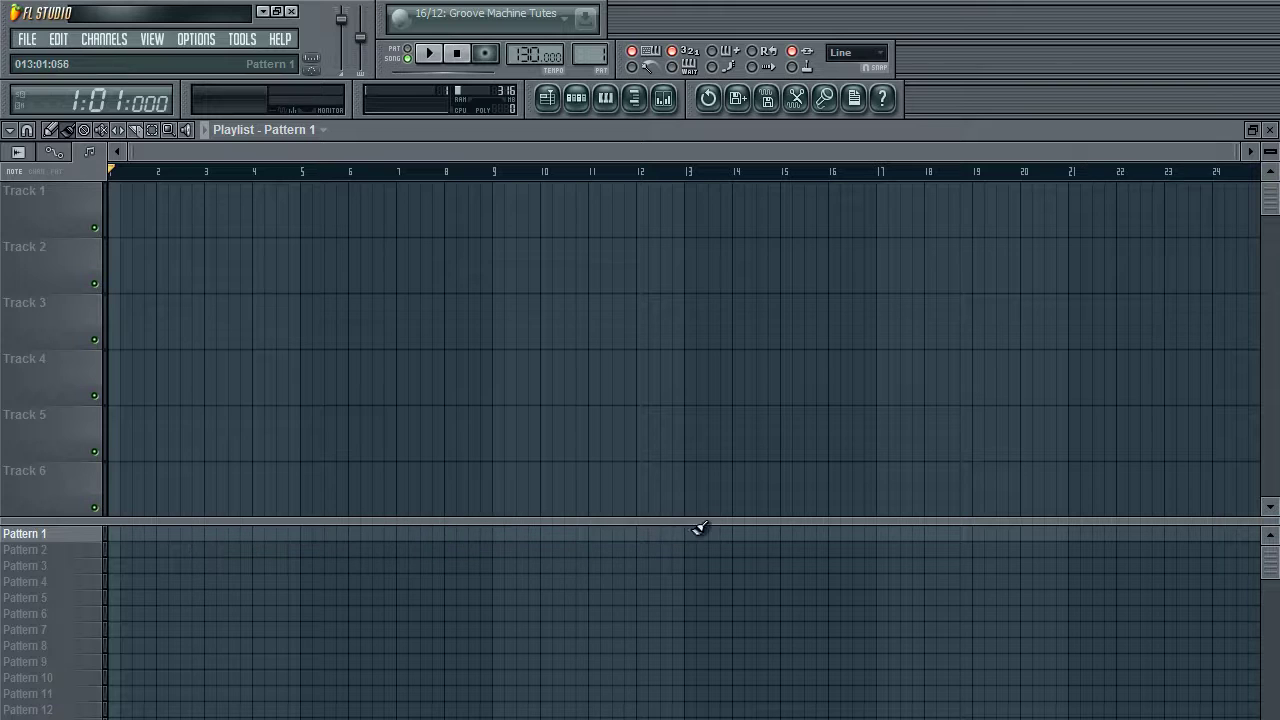
left_click(576, 97)
key("F6")
left_click(576, 97)
right_click(219, 281)
left_click(283, 542)
left_click(720, 547)
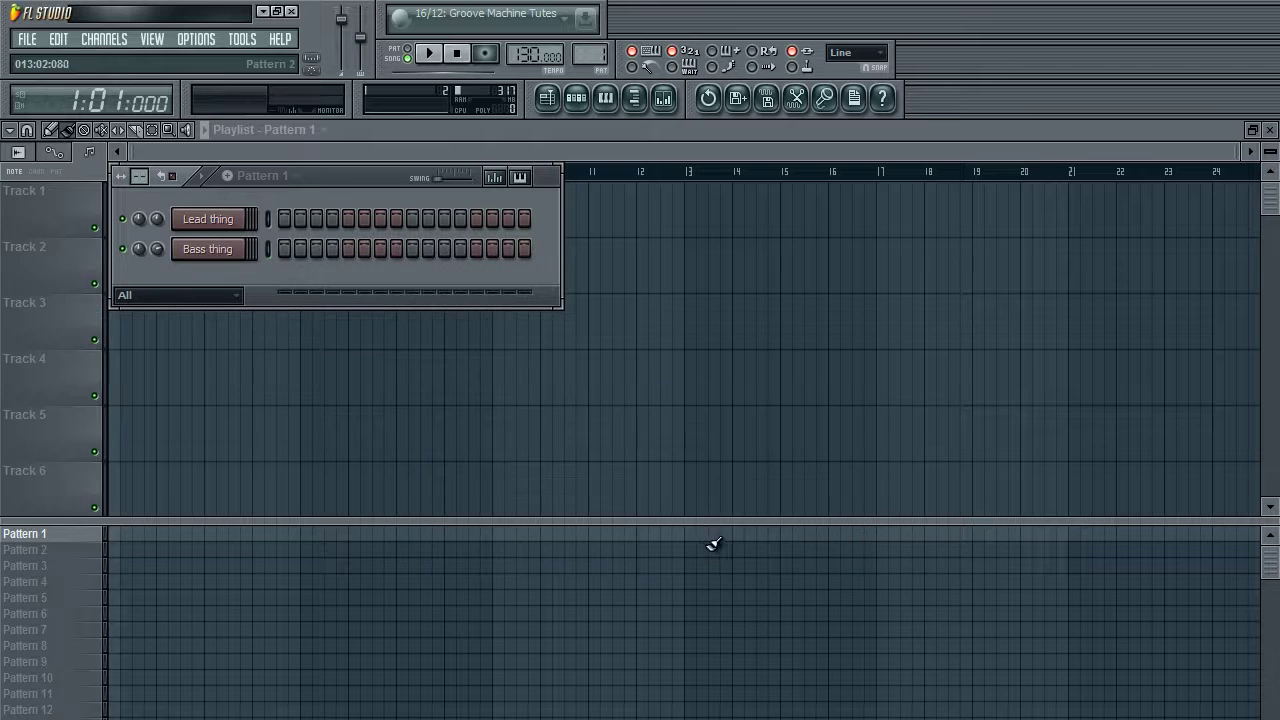
- Open the piano roll of the Bass thing channel
right_click(228, 232)
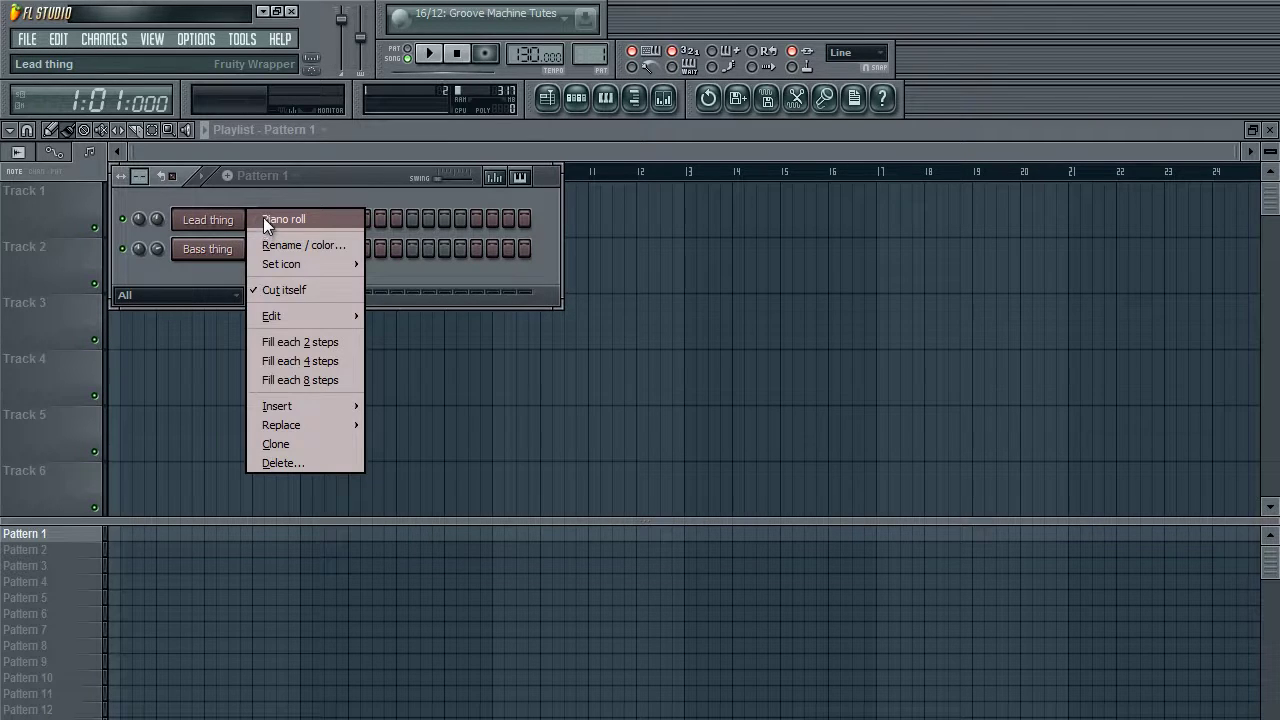
right_click(214, 250)
left_click(279, 249)
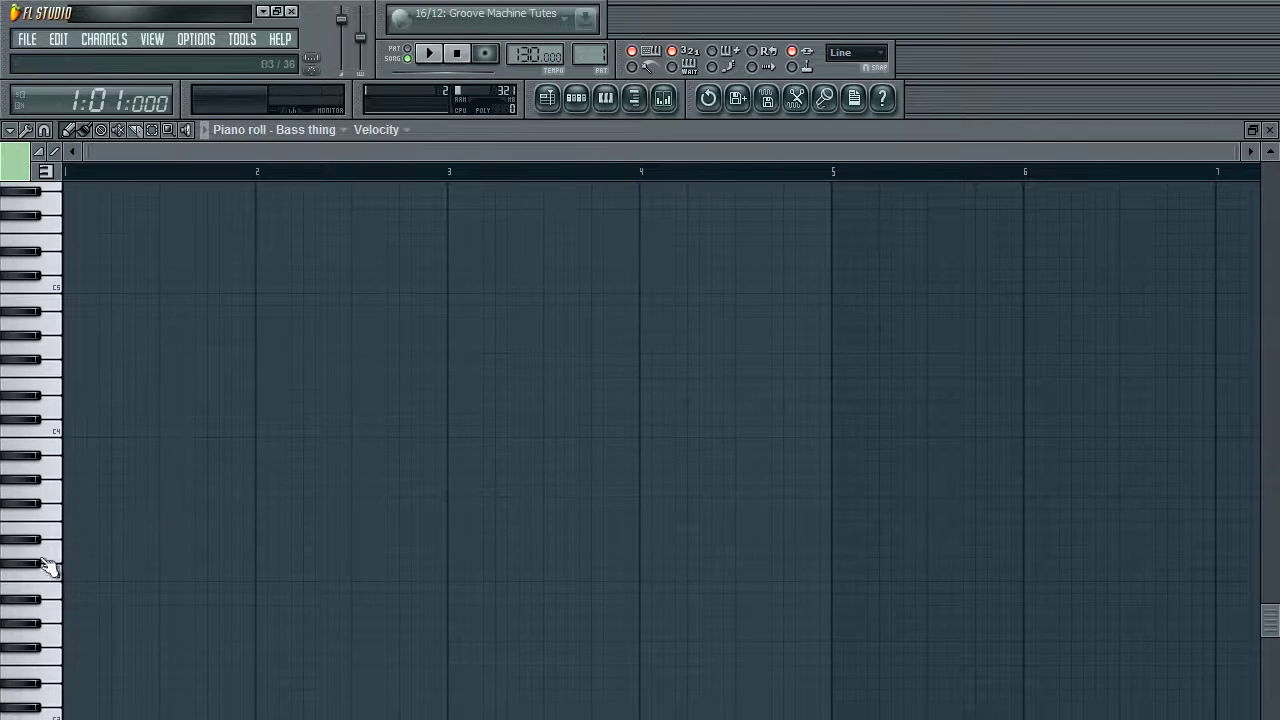
- Place four offbeat C4 notes in bar 1 of the Bass thing piano roll
left_click(52, 430)
left_click(98, 431)
left_click(146, 431)
left_click(194, 431)
left_click(242, 431)
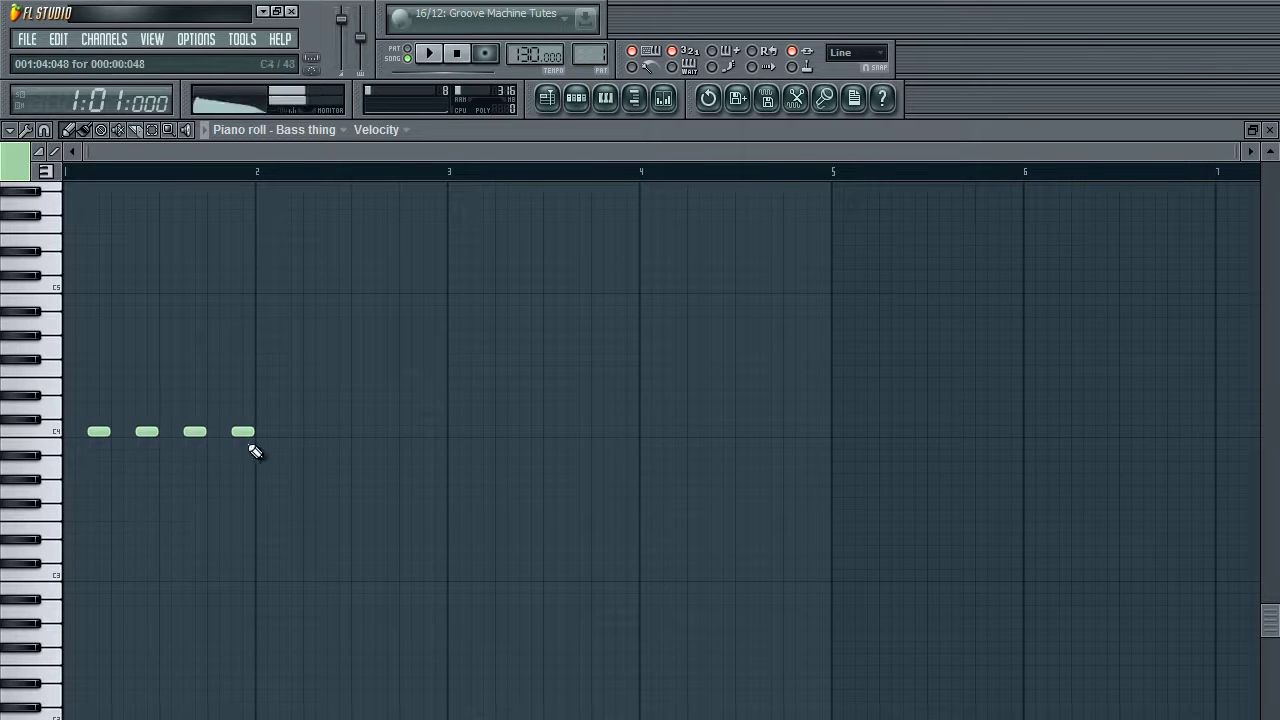
- Place four offbeat G3 notes in bar 2
left_click(290, 491)
left_click(338, 491)
left_click(386, 491)
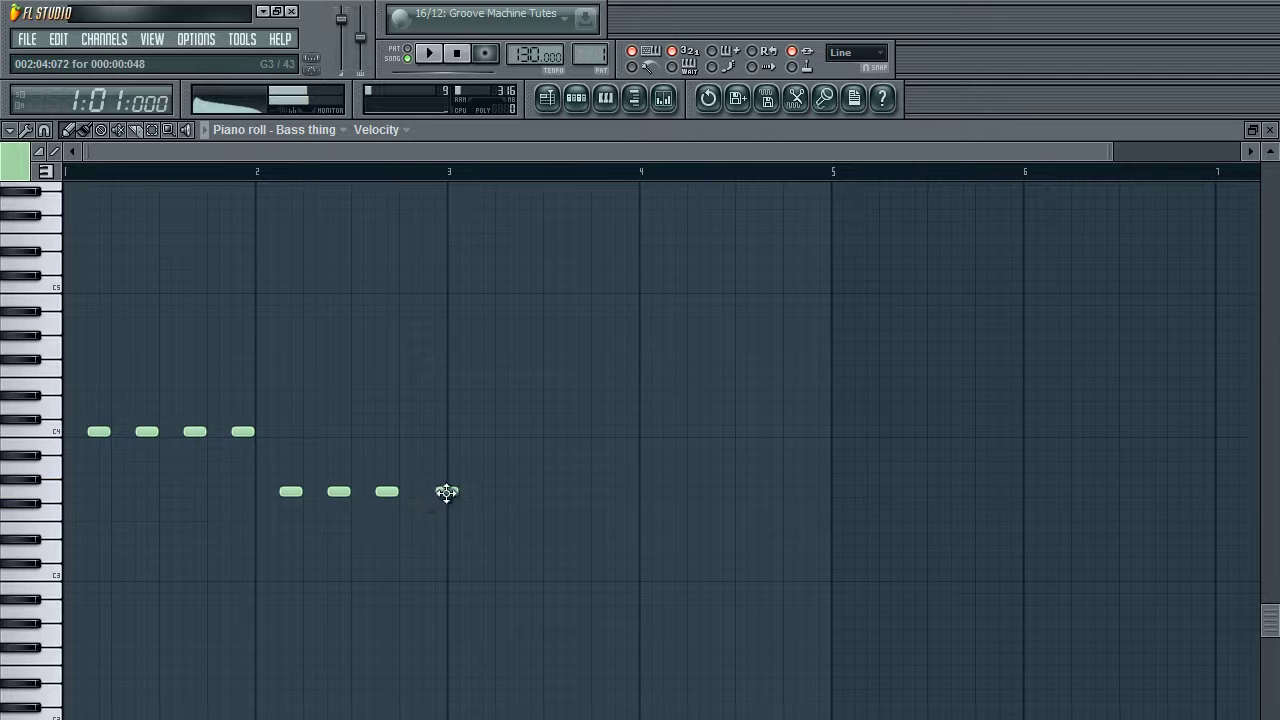
left_click(434, 491)
- Place four offbeat A3 notes in bar 3 of the Bass thing piano roll
left_click(482, 467)
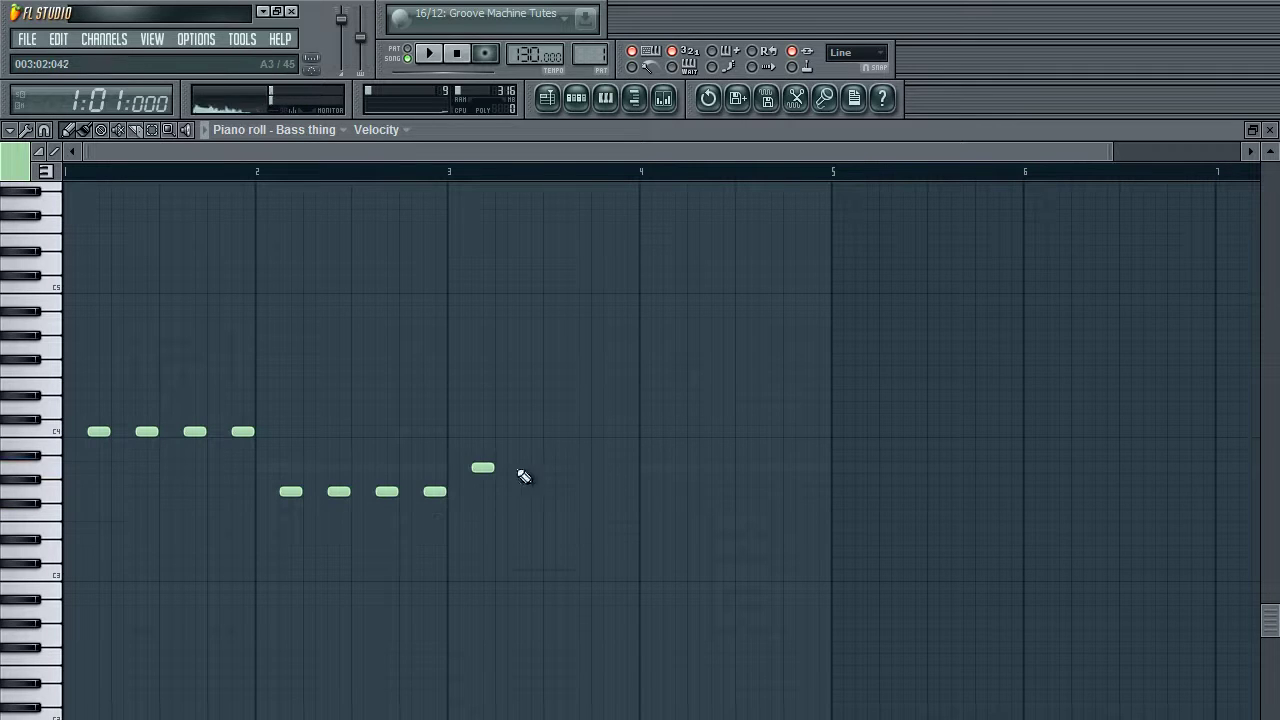
left_click(530, 468)
left_click(578, 467)
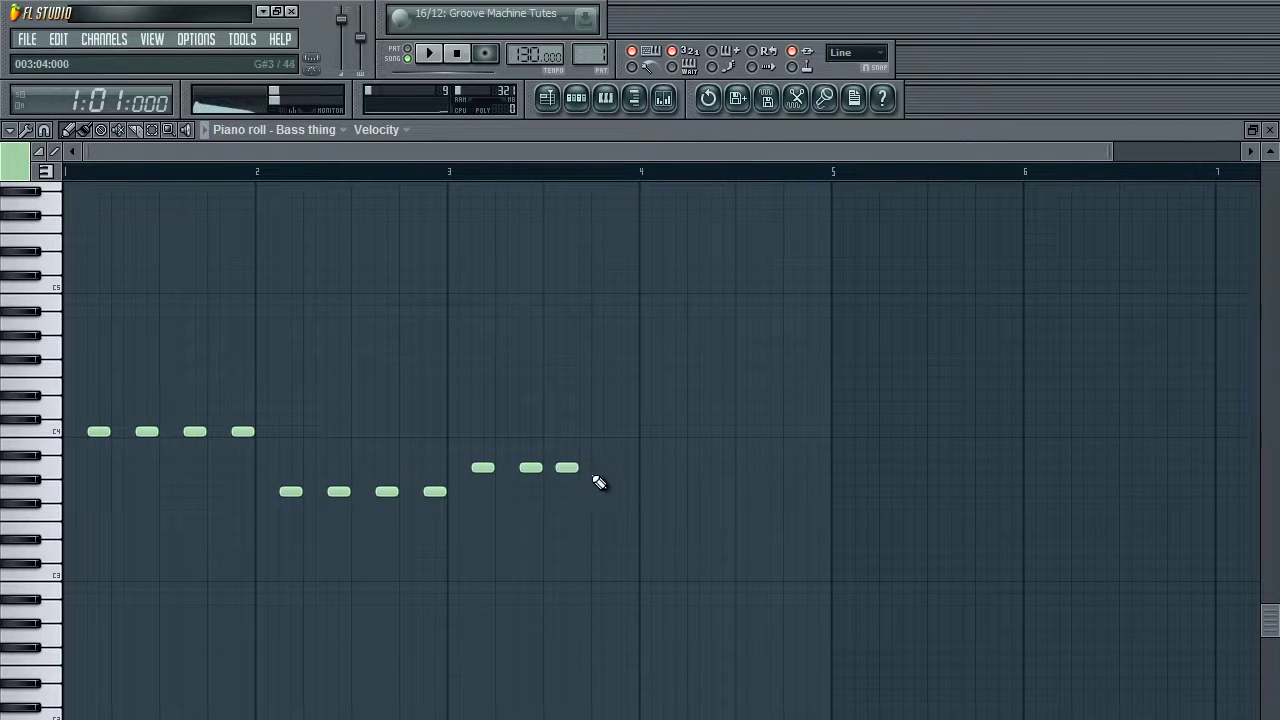
left_click(626, 467)
- Place four offbeat F3 notes in bar 4, align the first one with the offbeat, and close the piano roll
left_click(686, 515)
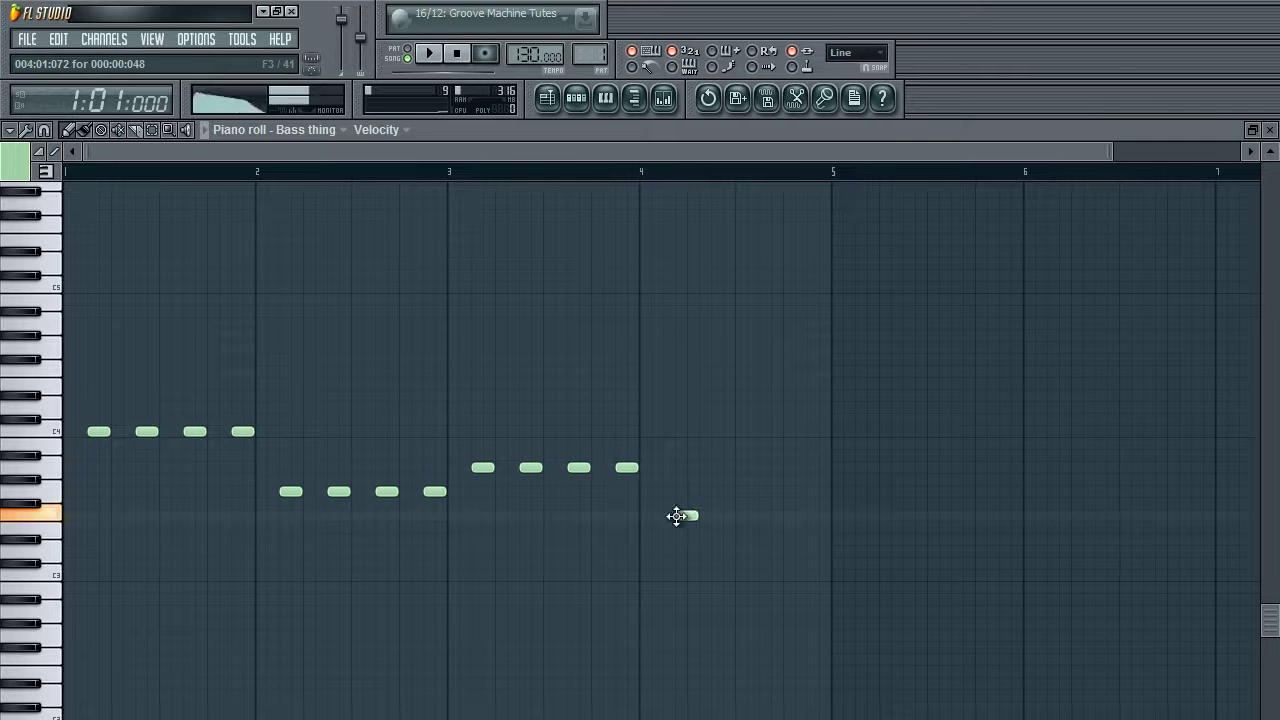
left_click(722, 515)
left_click(770, 515)
left_click(818, 515)
mouse_move(686, 515)
left_mouse_down()
mouse_move(686, 528)
mouse_move(674, 515)
left_mouse_up()
left_click(1270, 130)
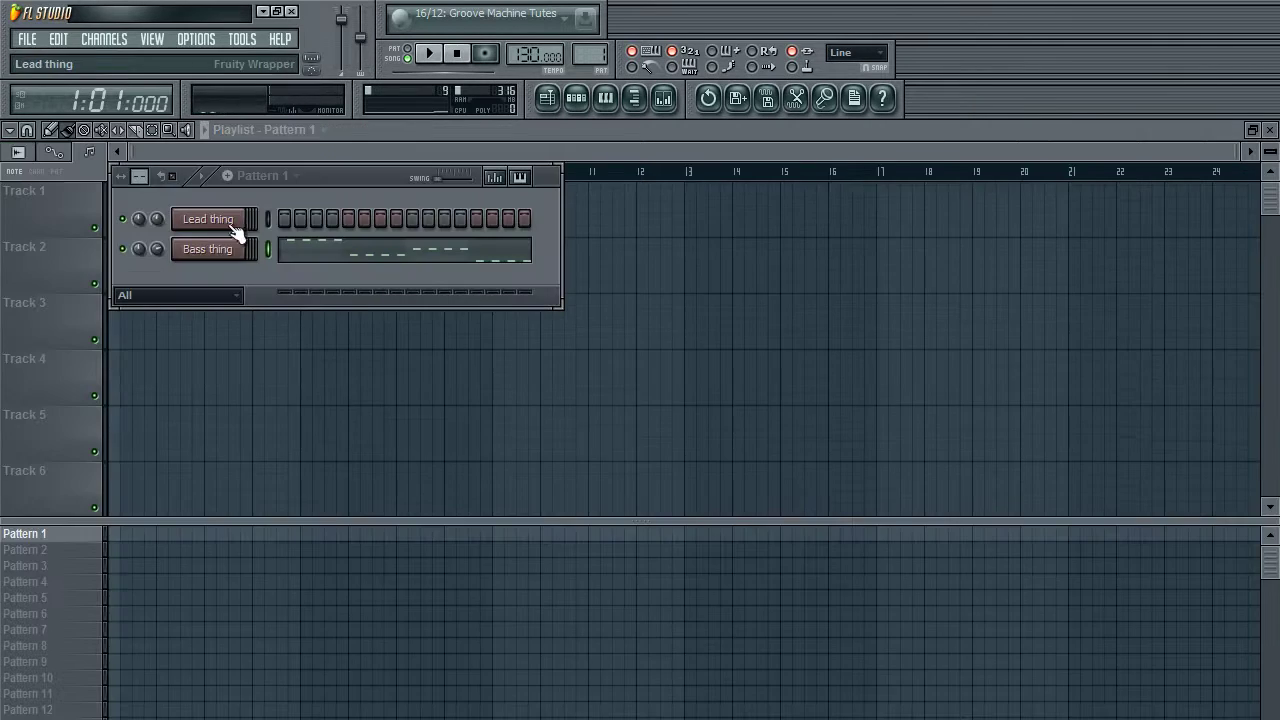
- View the Bass thing piano roll and switch to the empty piano roll of the Lead thing channel
left_click(323, 251)
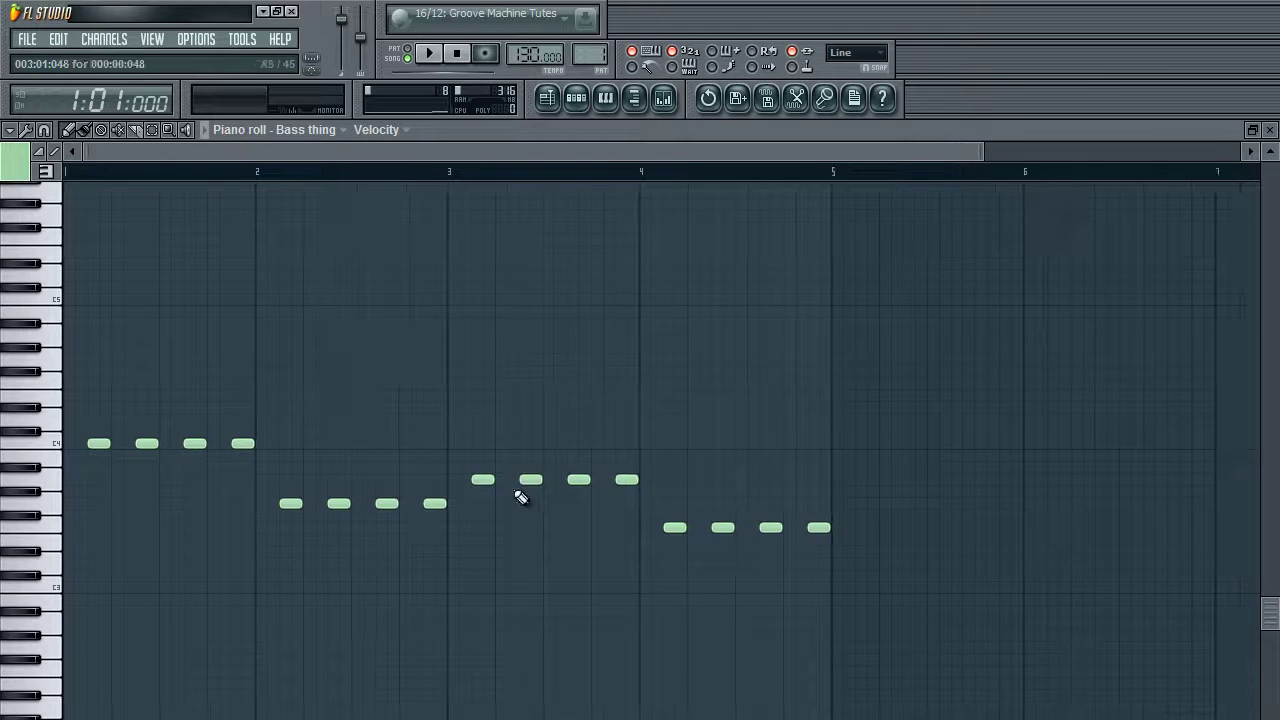
left_click(576, 97)
right_click(212, 220)
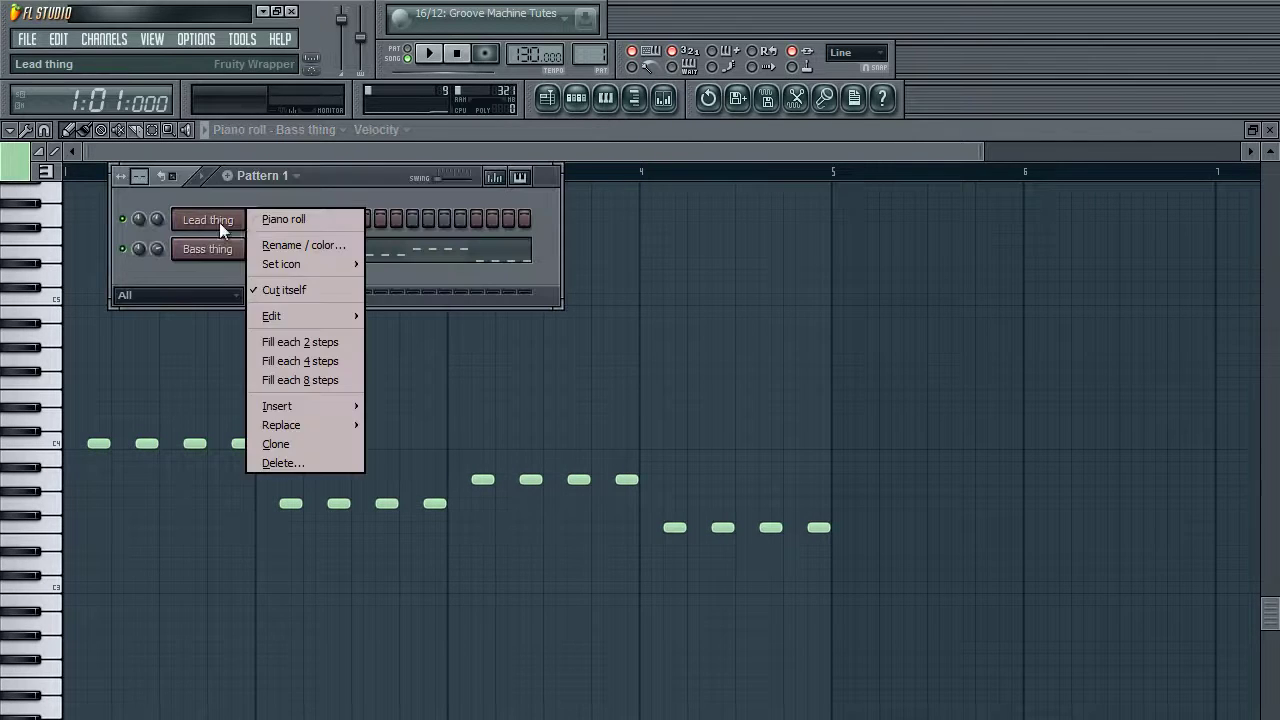
left_click(267, 219)
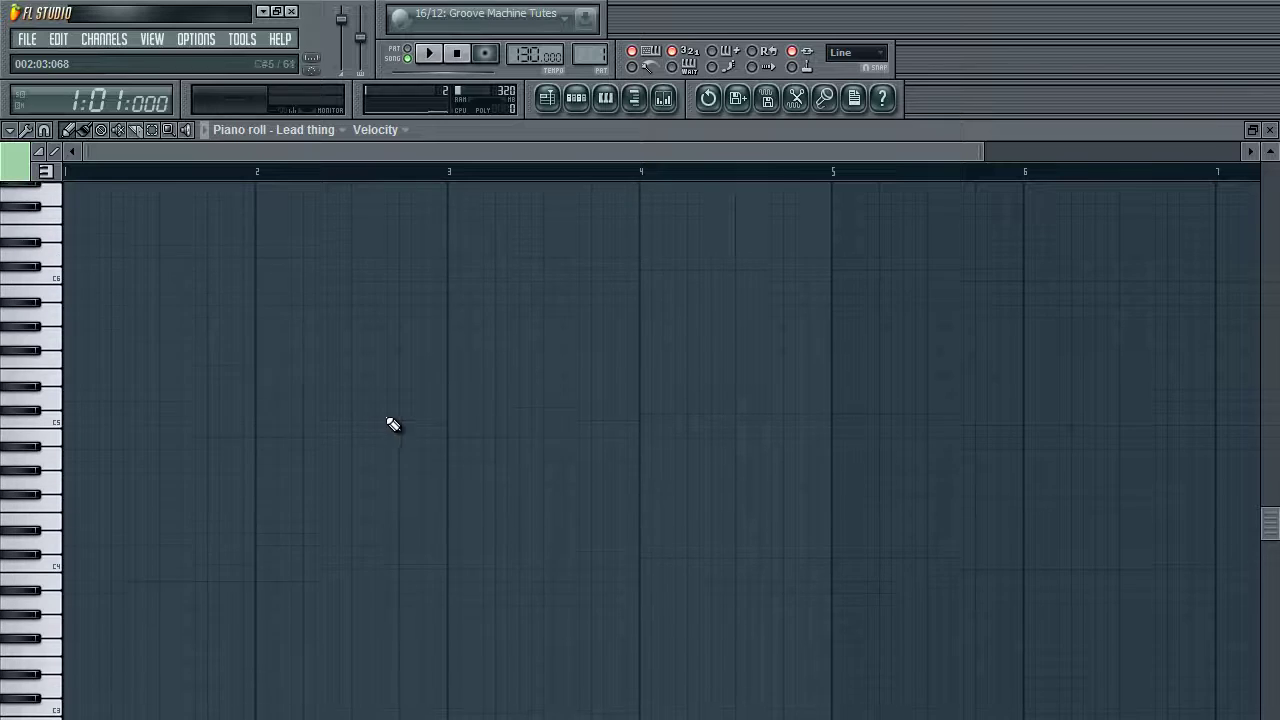
- Return to the Bass thing channel's piano roll through the step sequencer
left_click(576, 97)
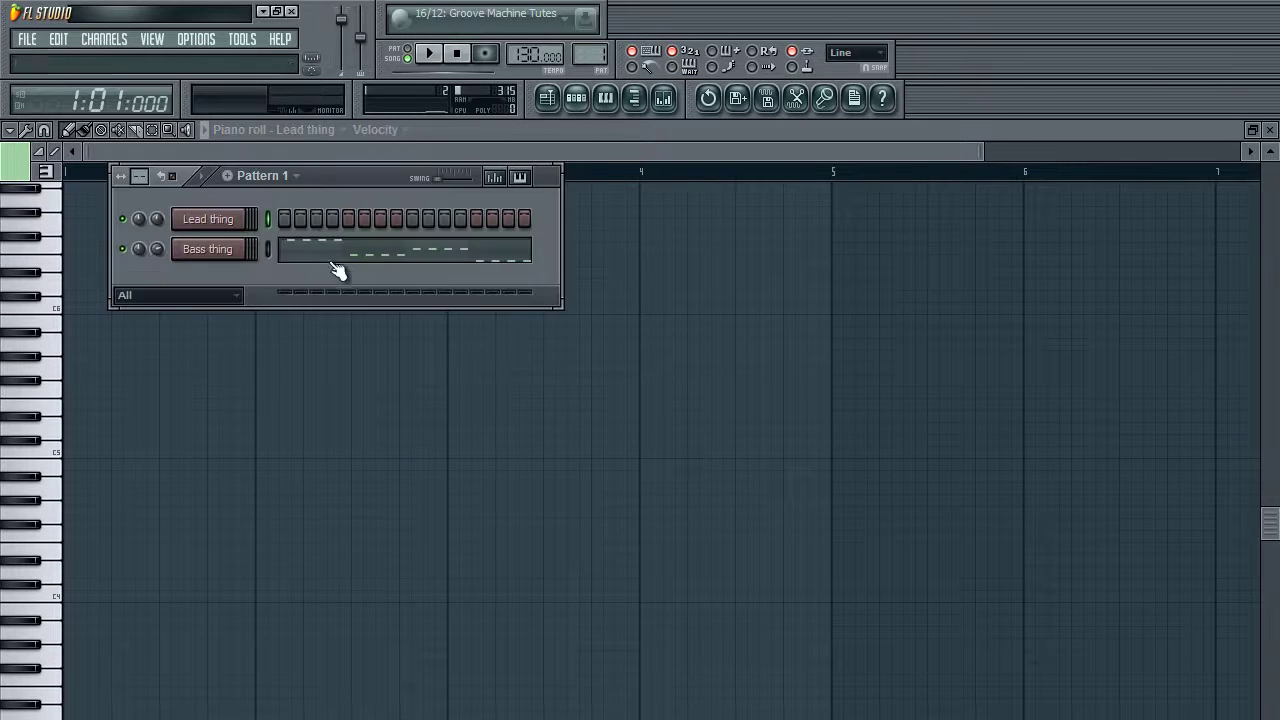
key("F6")
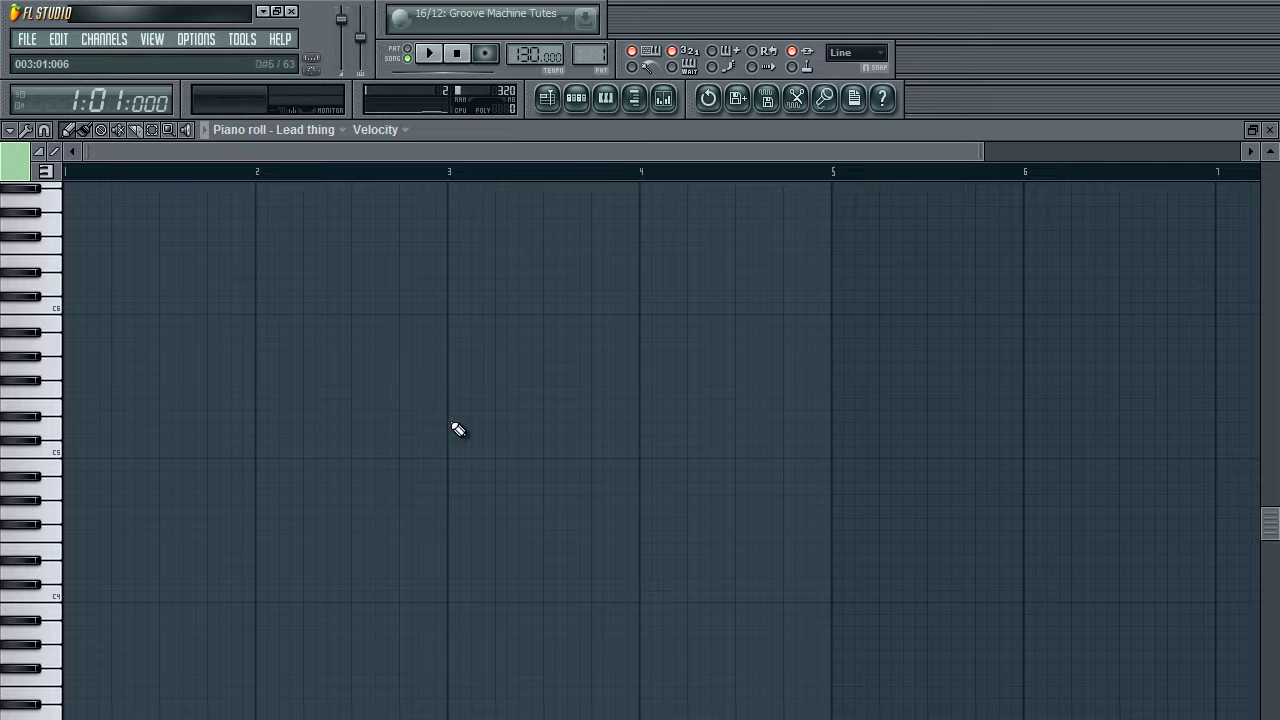
left_click(576, 112)
left_click(368, 267)
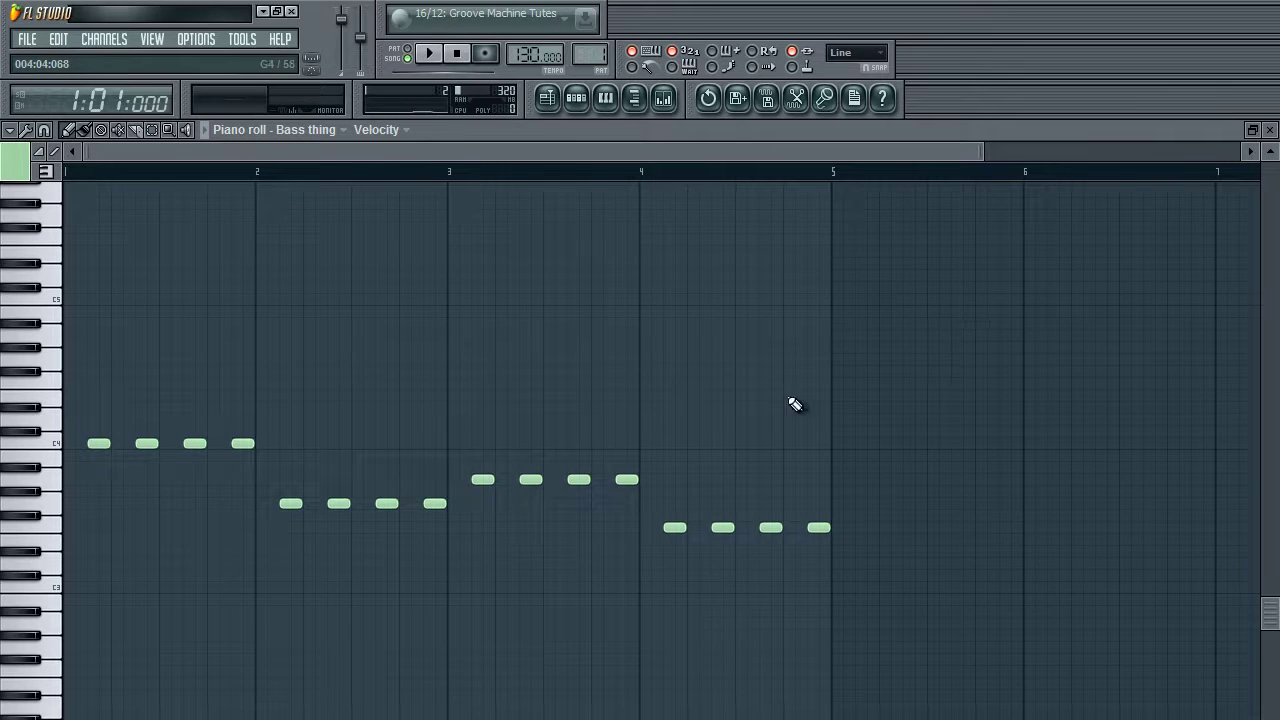
- Select all Bass thing notes across bars 1 to 4 and clear the selection again
left_click_drag(917, 285, 66, 628)
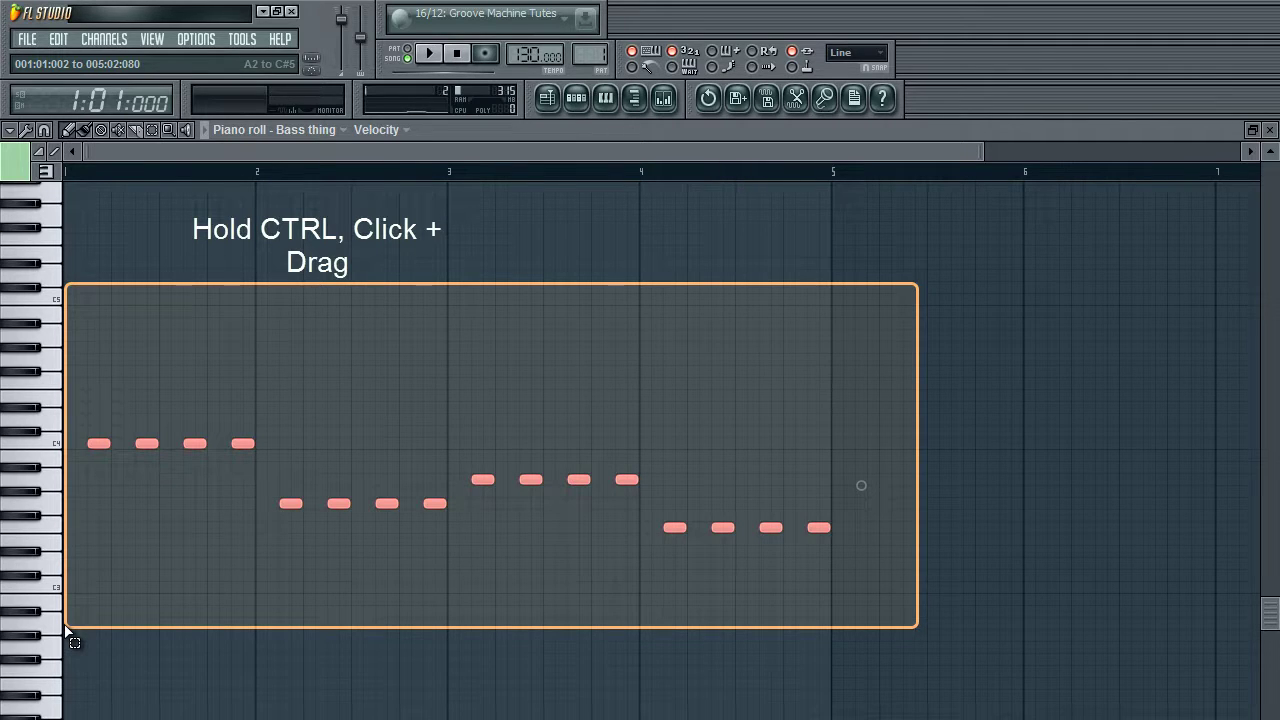
left_click_drag(66, 628, 68, 626)
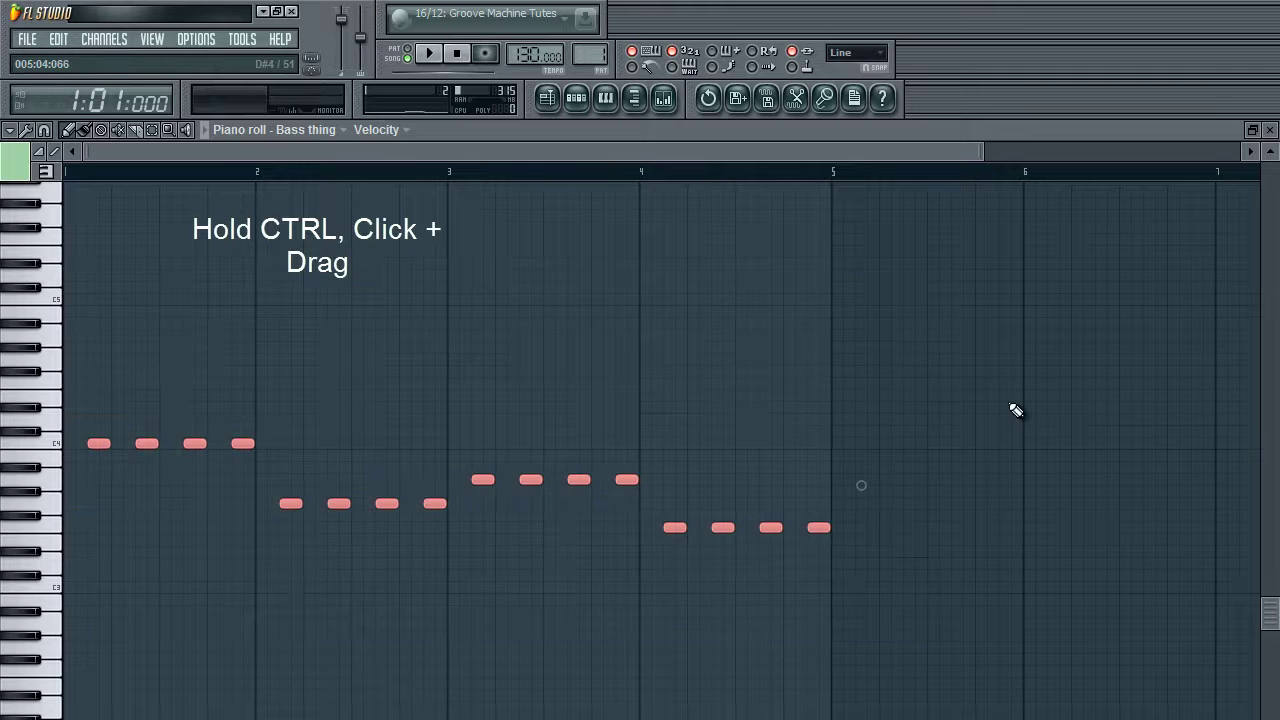
left_click_drag(1014, 285, 20, 618)
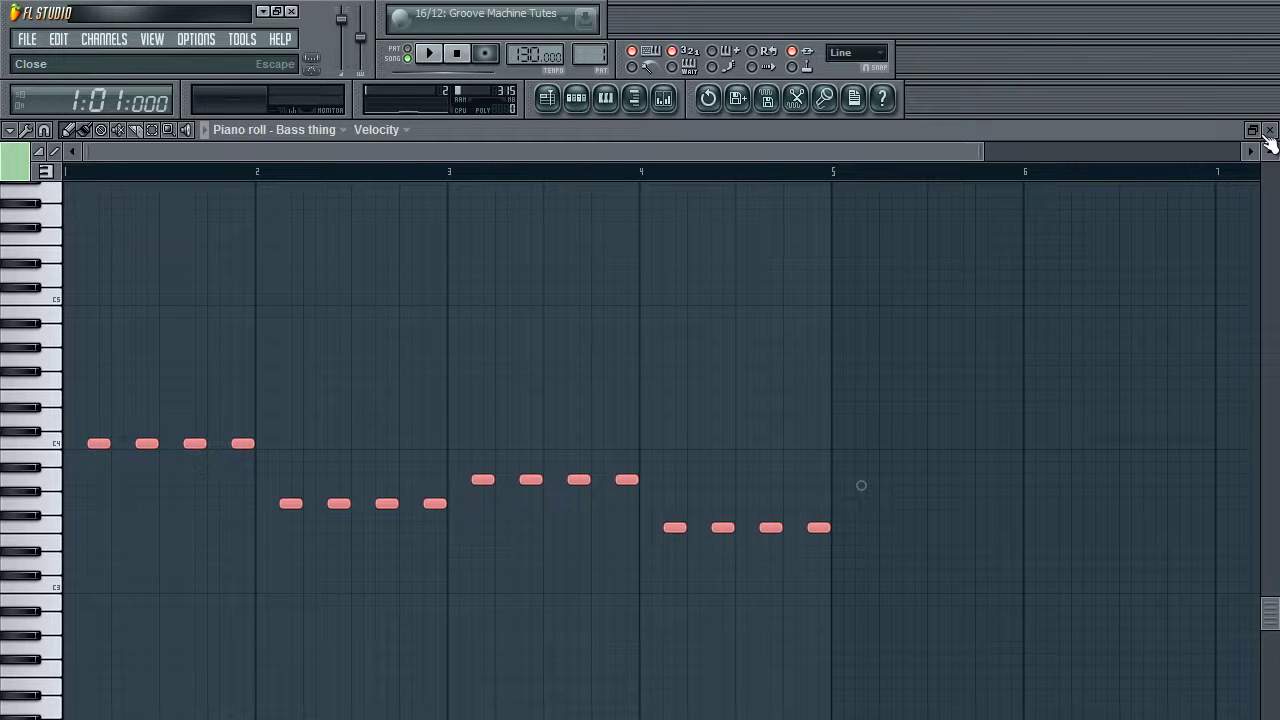
key("alt+c")
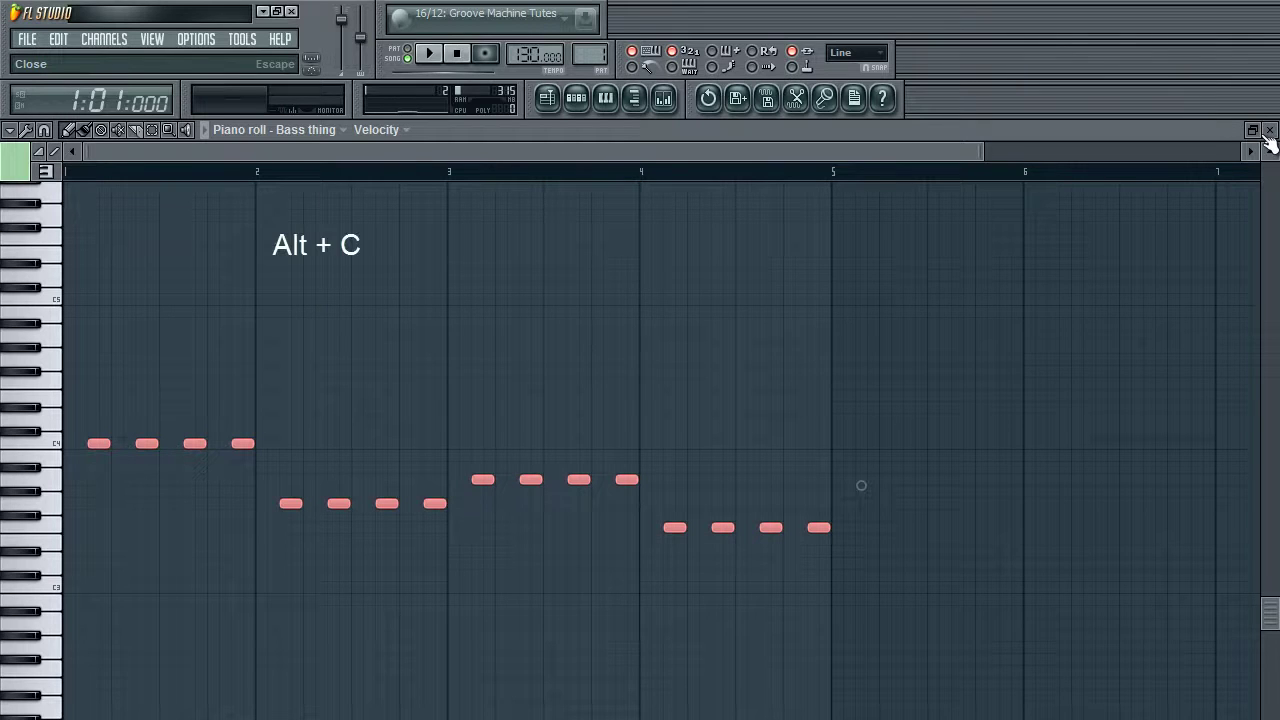
left_click(845, 399)
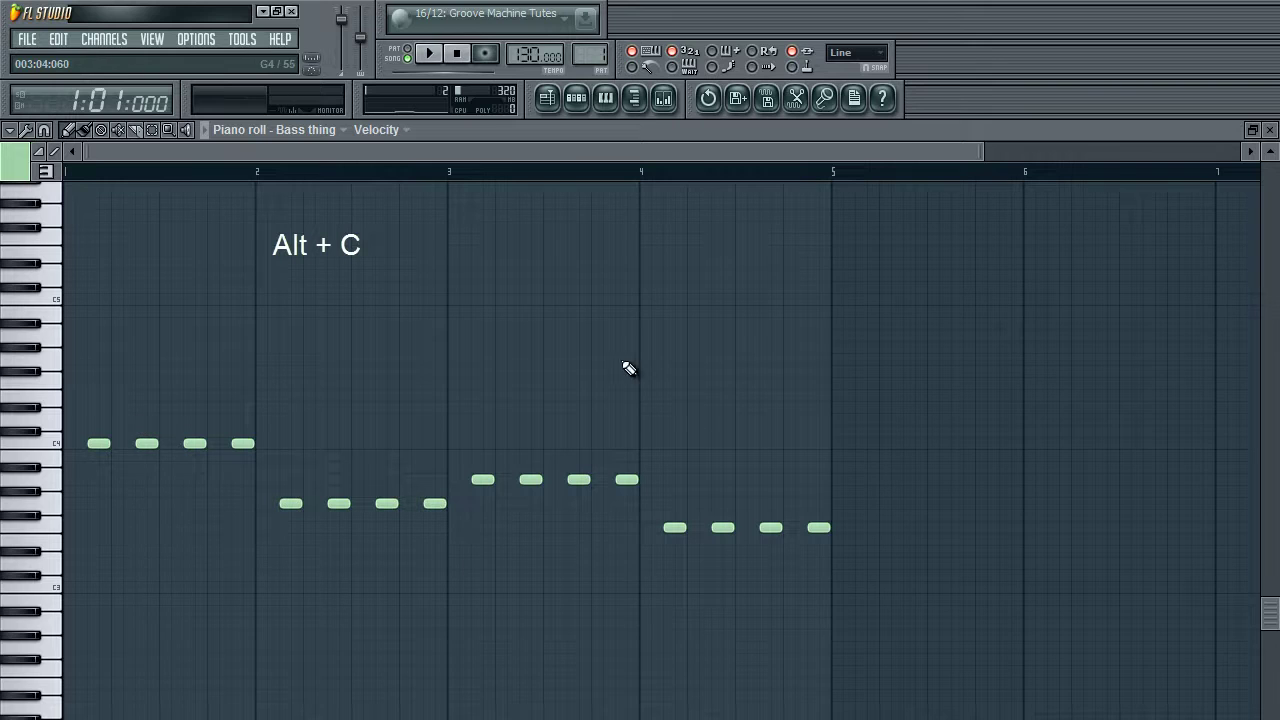
- Open the piano roll of the Lead thing channel with the first bars of the pattern in view
left_click(576, 97)
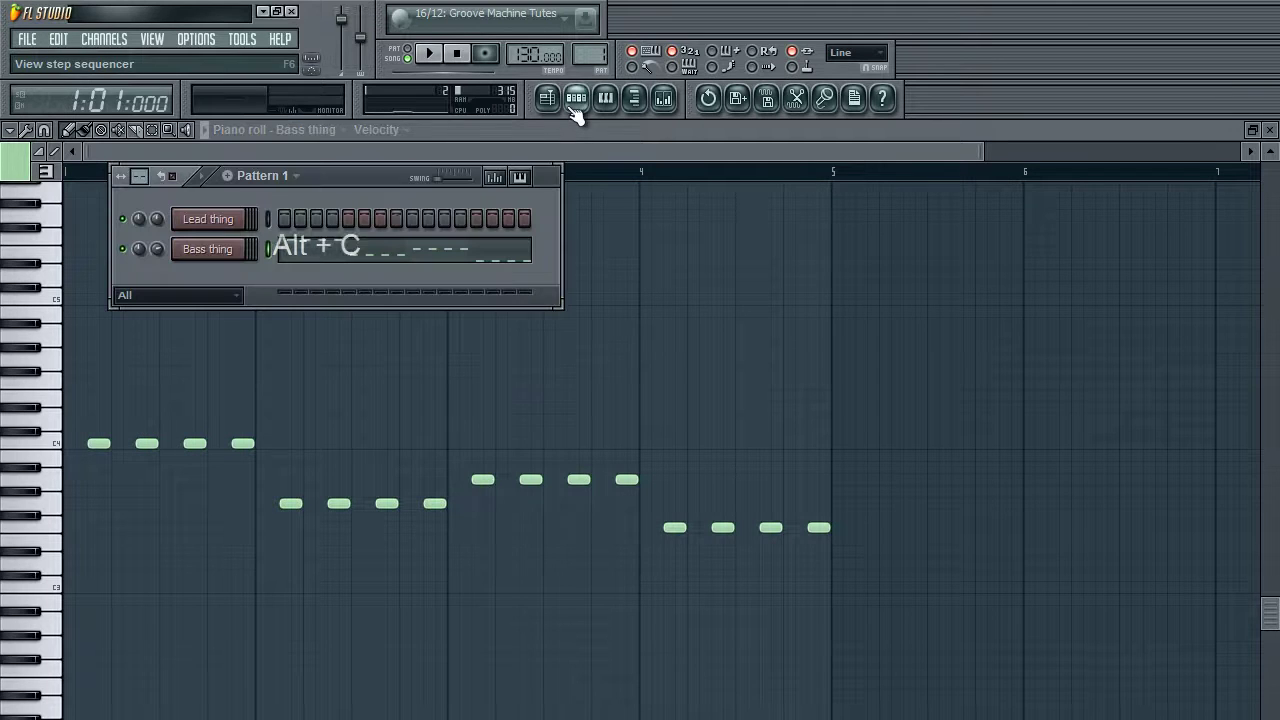
right_click(240, 219)
key("Escape")
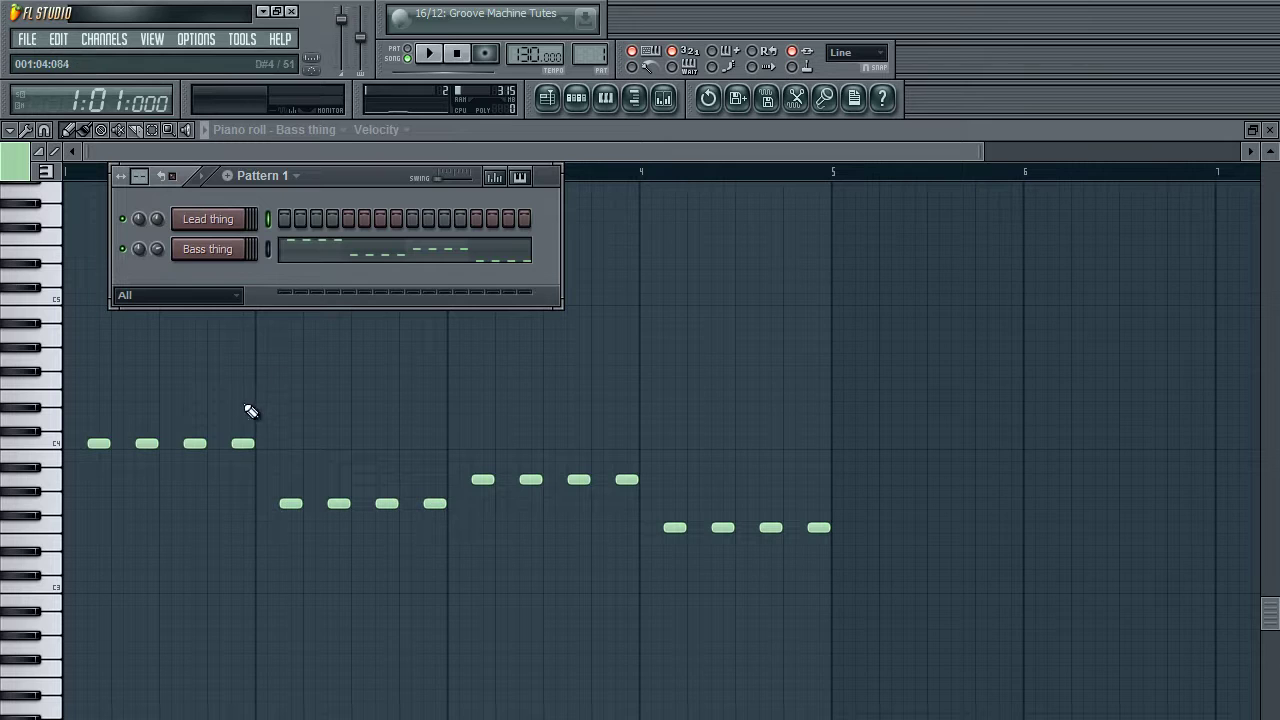
right_click(203, 217)
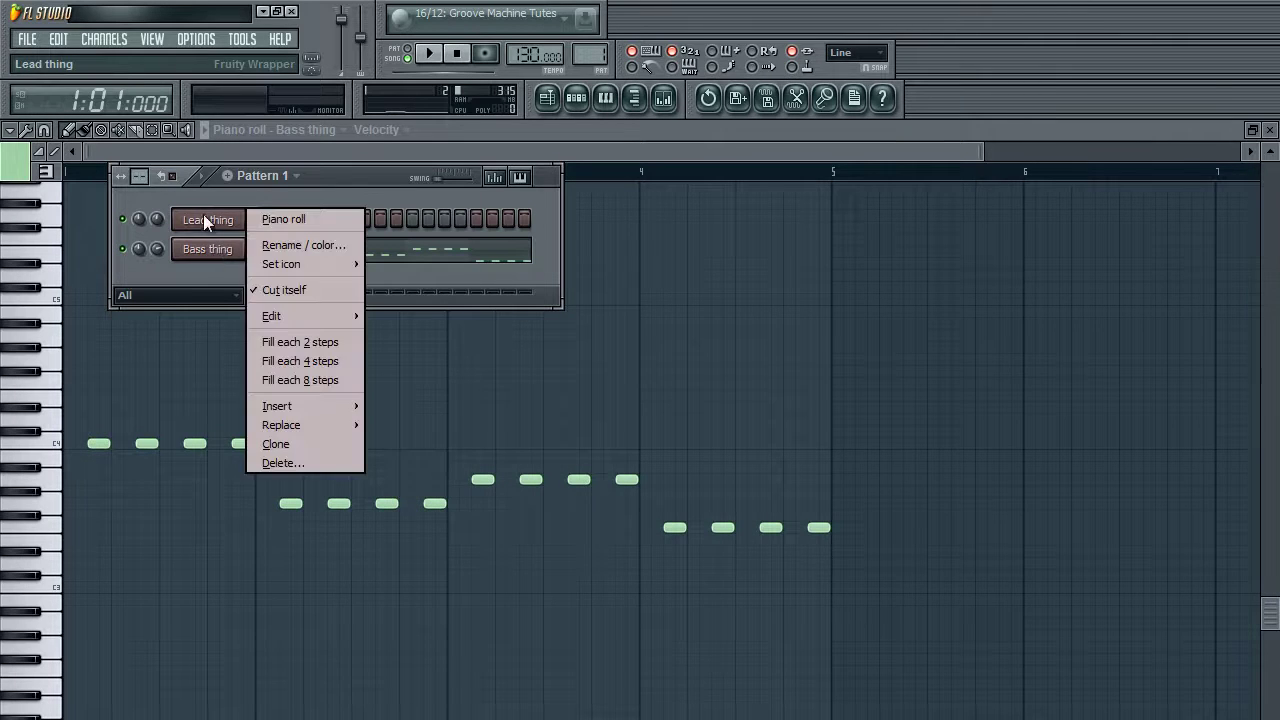
left_click(281, 217)
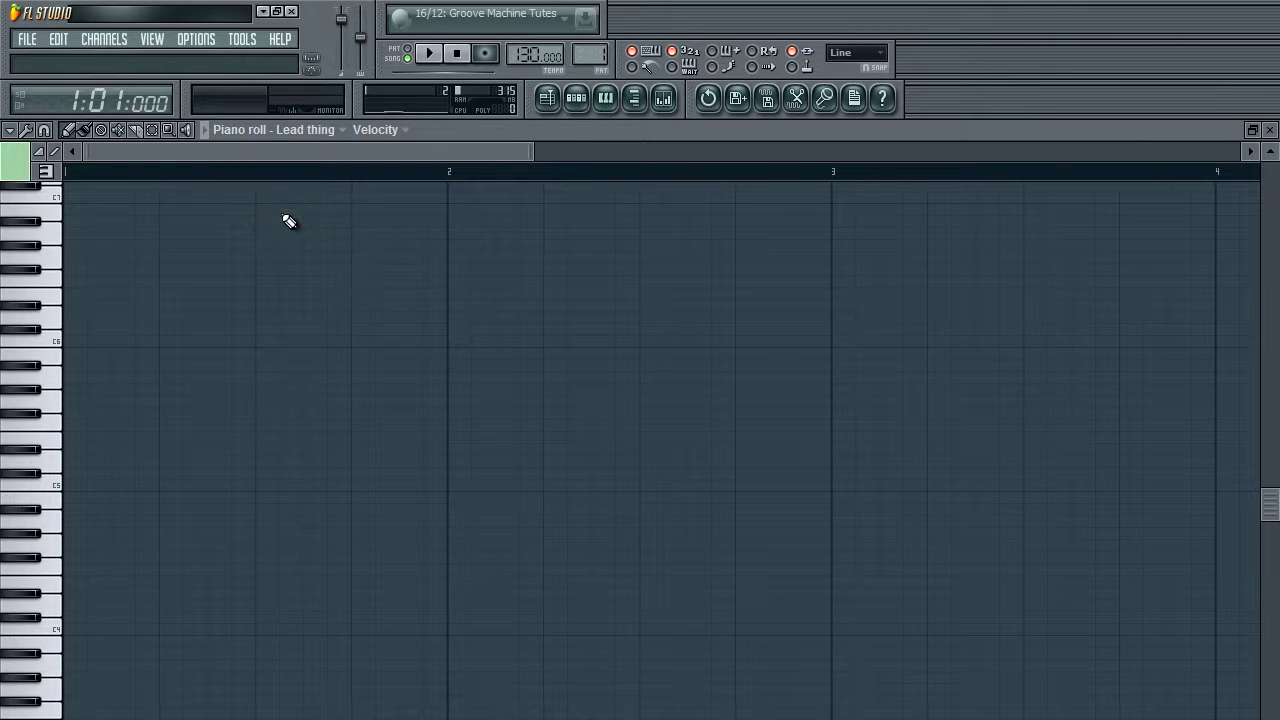
scroll(428, 328, "down", 2)
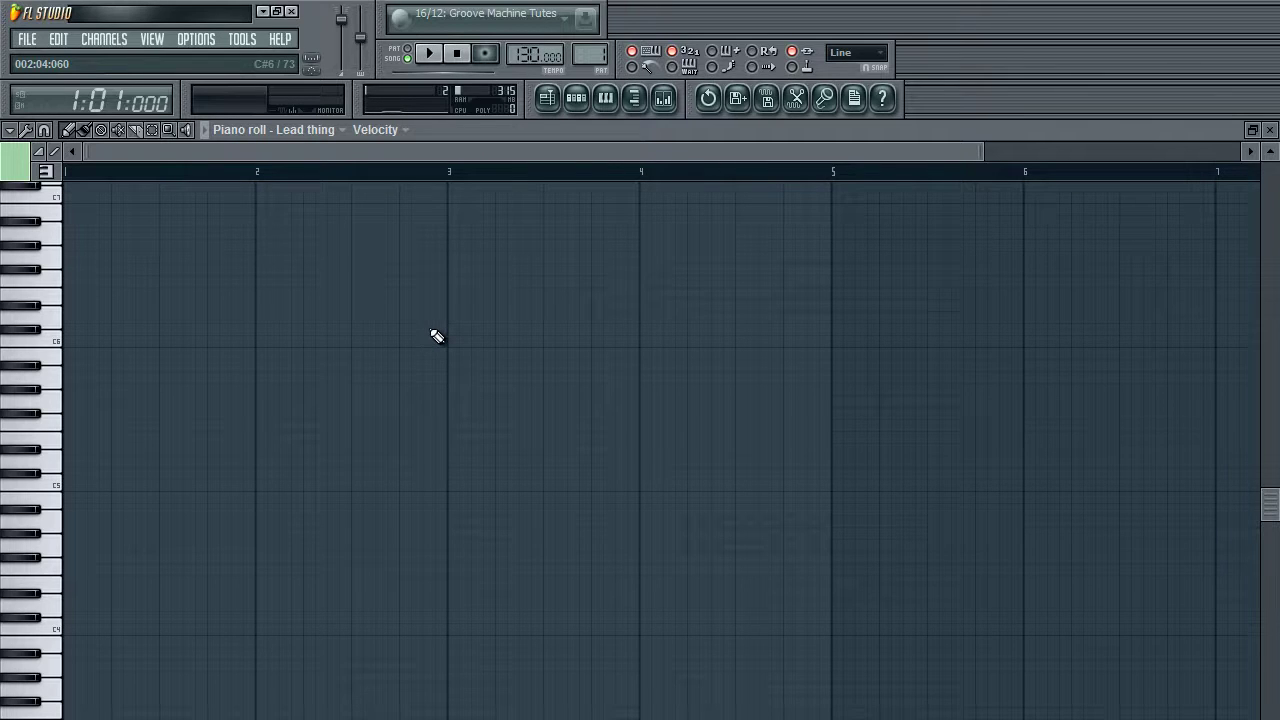
- Turn on ghost channels so the Bass thing notes show in the Lead thing piano roll
key("alt+v")
scroll(437, 336, "down", 5)
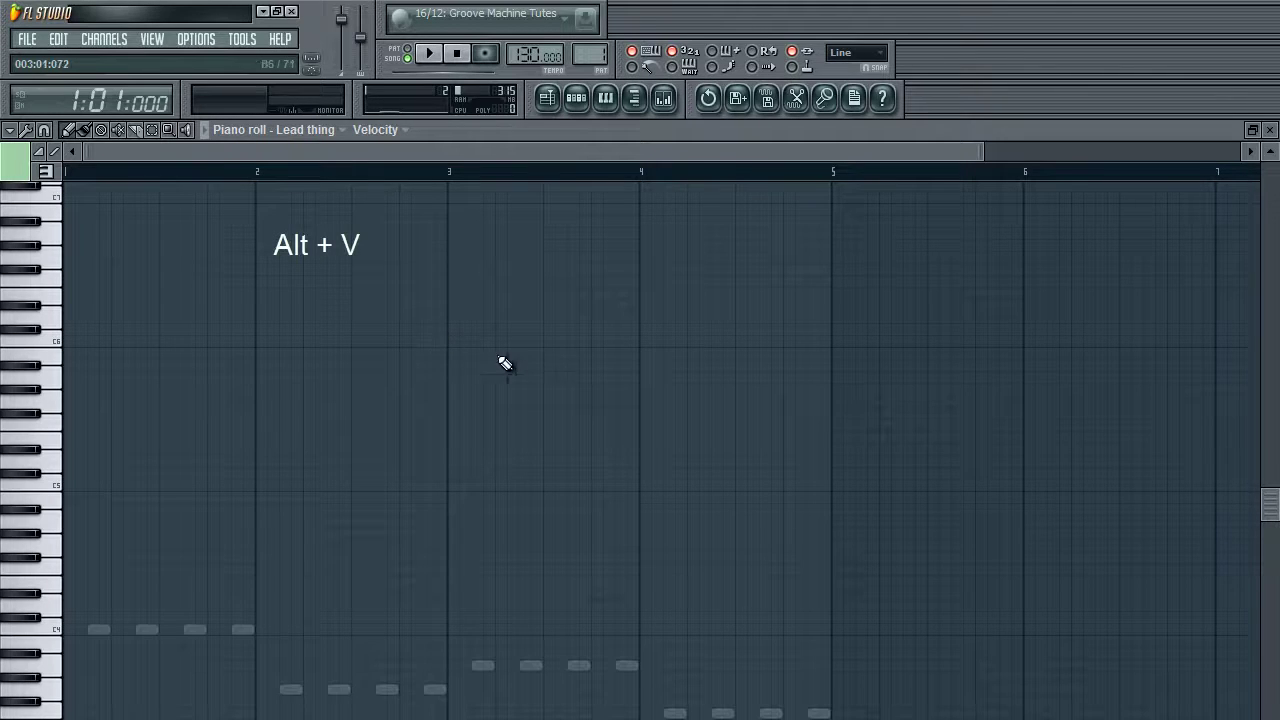
scroll(512, 360, "up", 5)
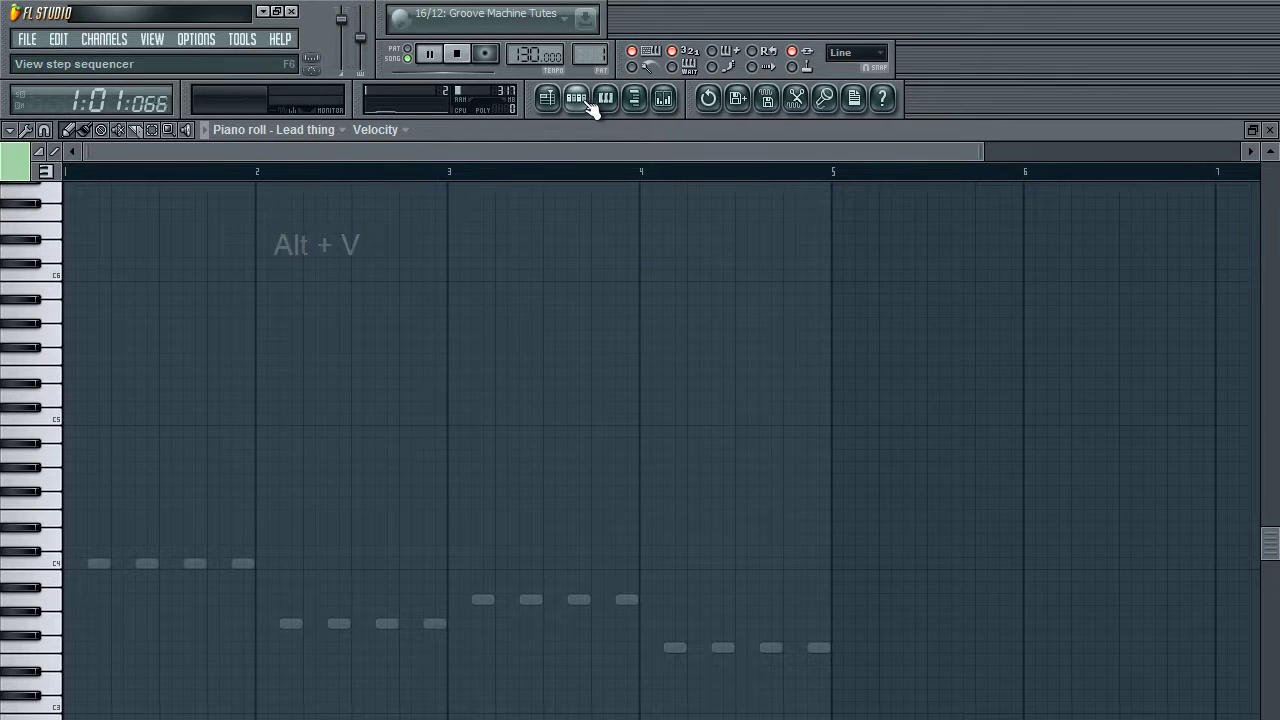
- Switch playback to pattern mode, look at Pattern 2, and return to Pattern 1 with the step sequencer hidden
key("l")
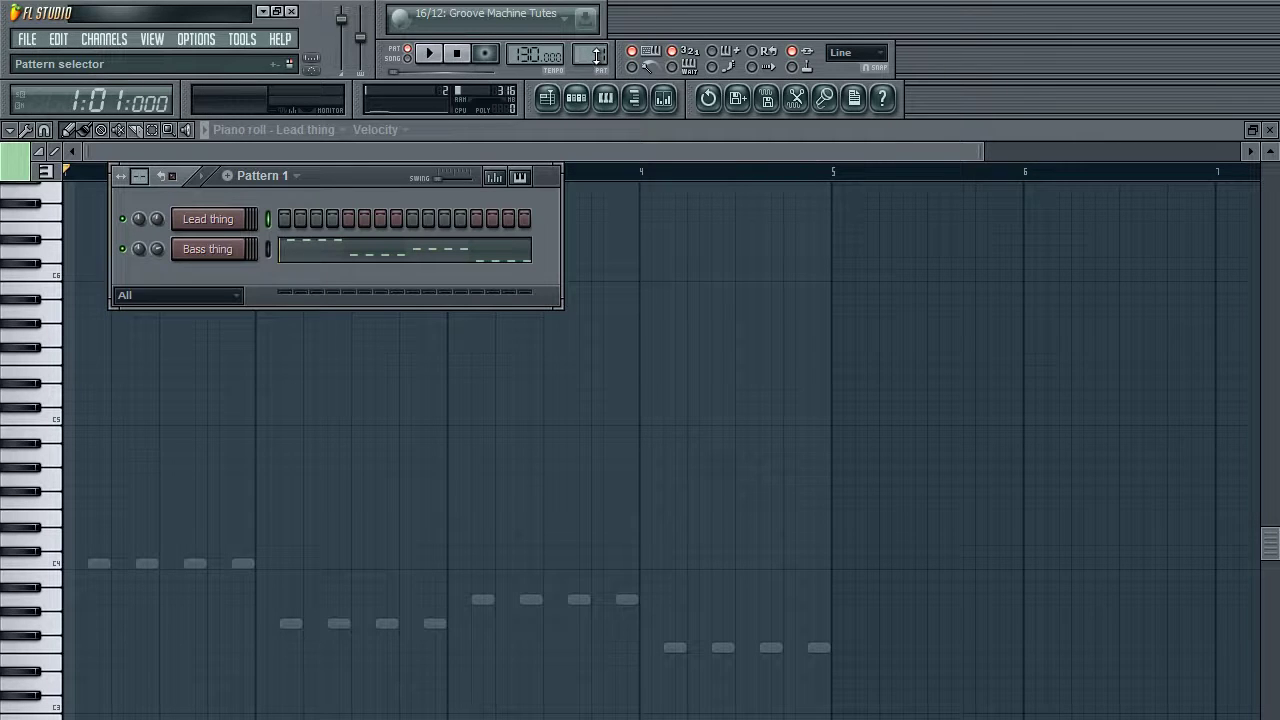
scroll(592, 57, "up", 1)
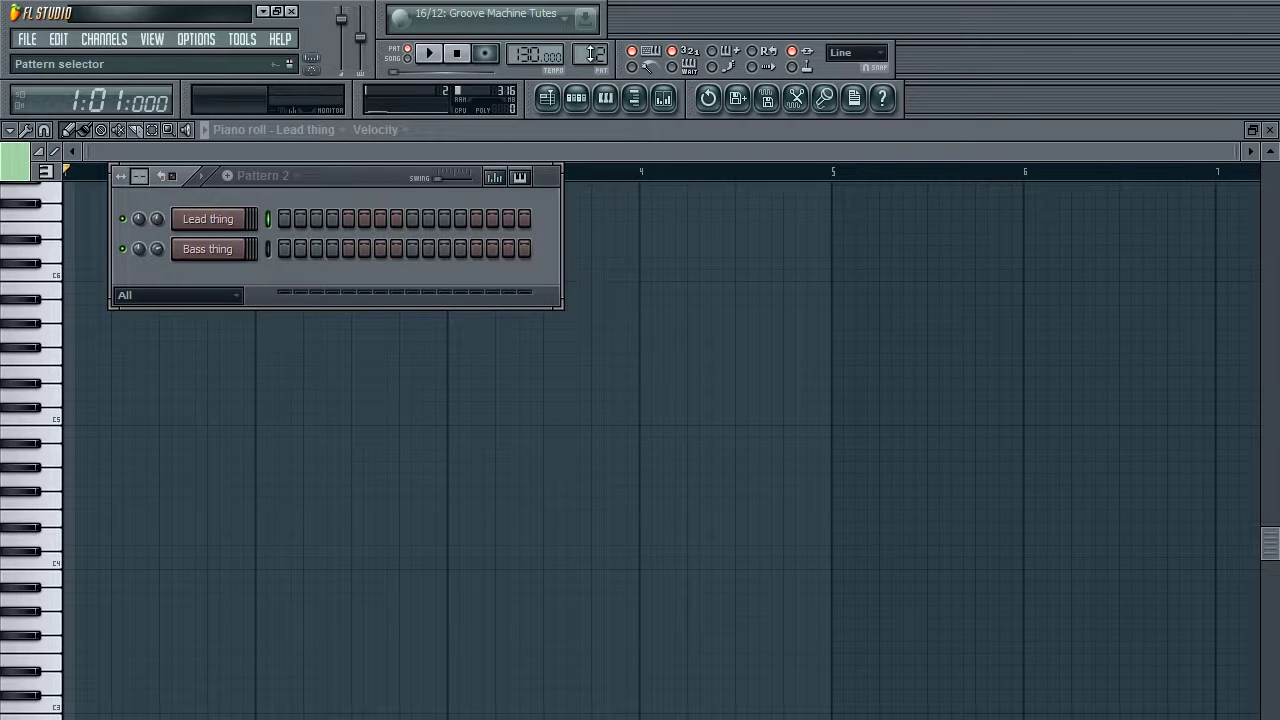
scroll(592, 57, "down", 1)
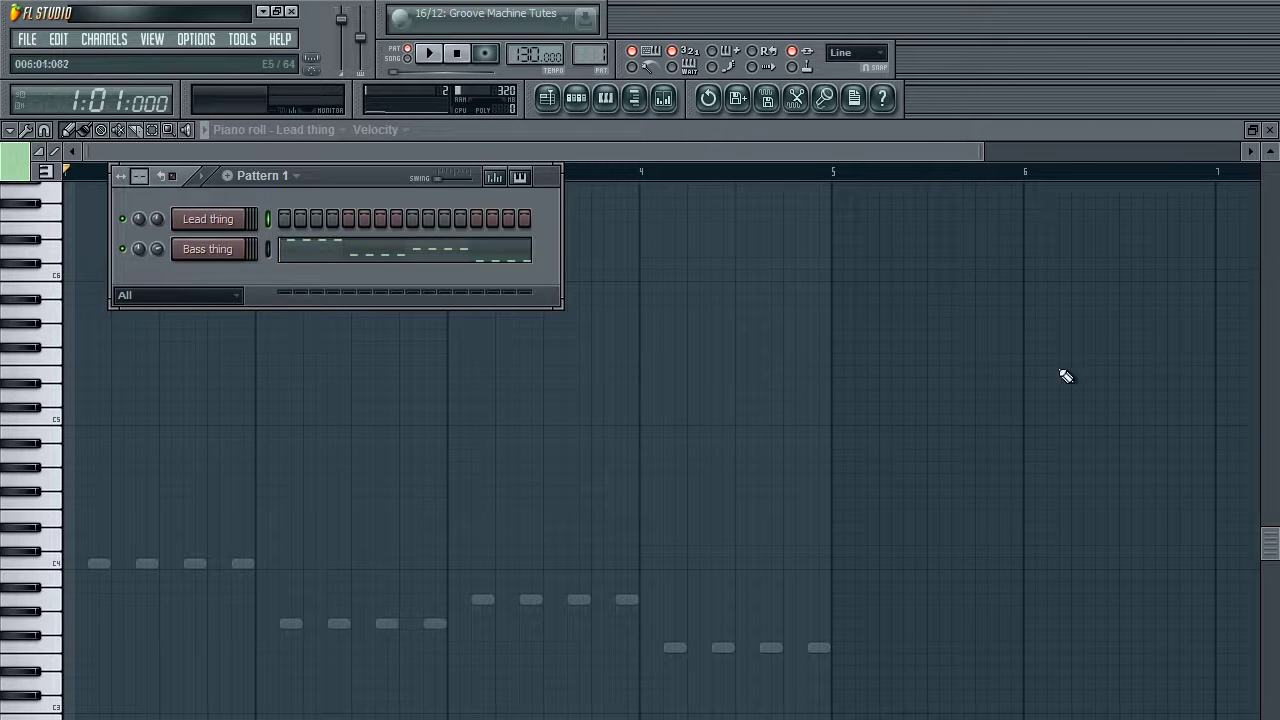
key("F6")
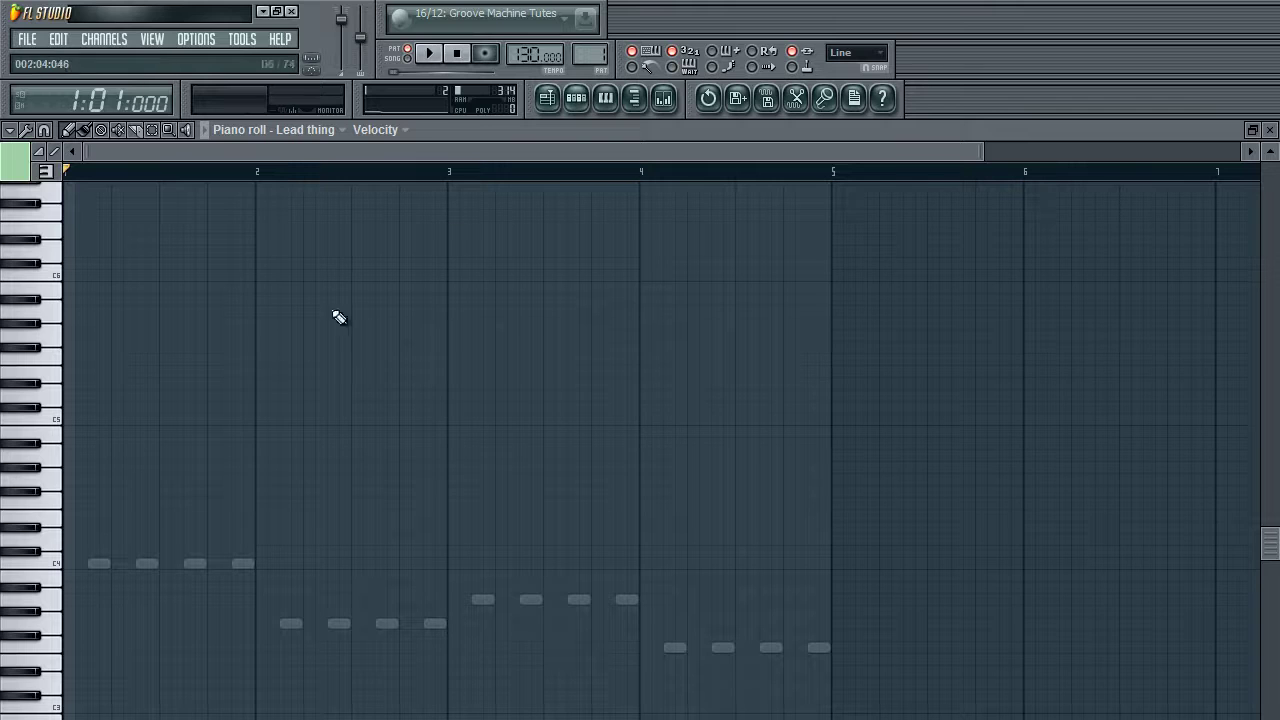
- Place G5 notes on beats 1 and 2 of bar 1 in the Lead thing piano roll
left_click(62, 334)
left_click(74, 335)
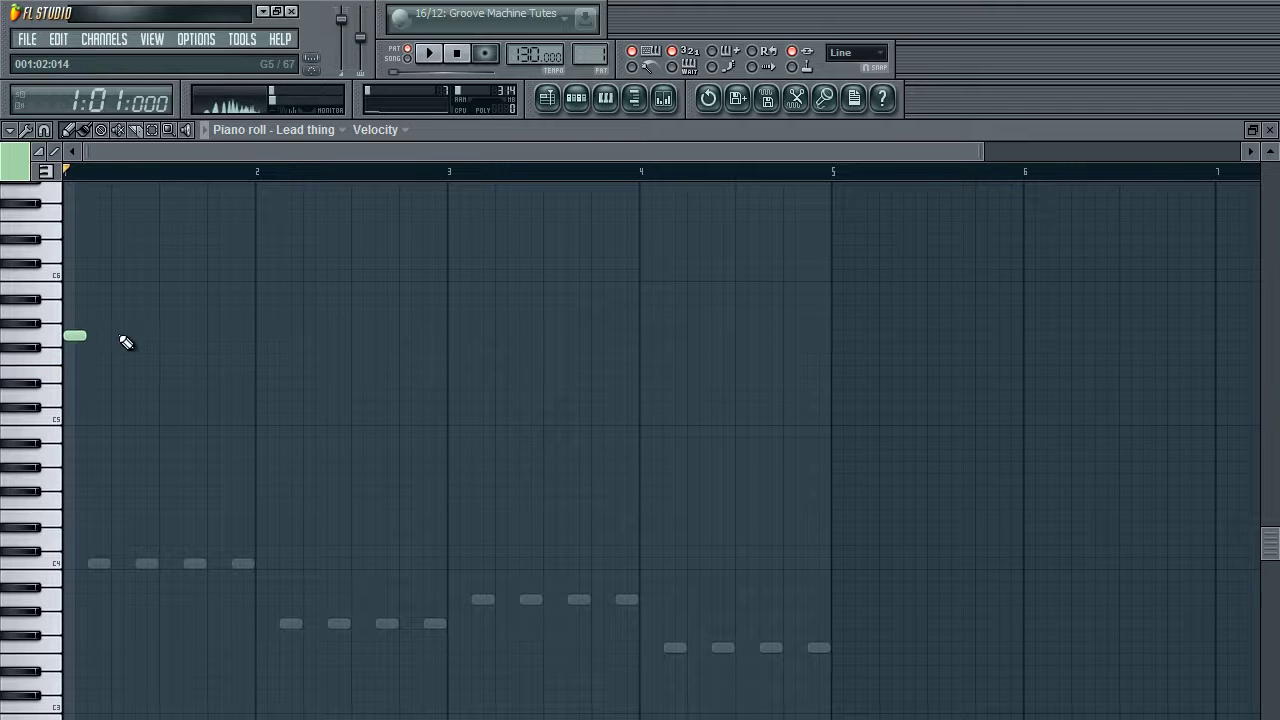
left_click(123, 335)
key("space")
key("space")
- Switch to the Bass thing notes from the Lead thing piano roll, view them zoomed out, and close the piano roll
left_click_drag(470, 452, 97, 591)
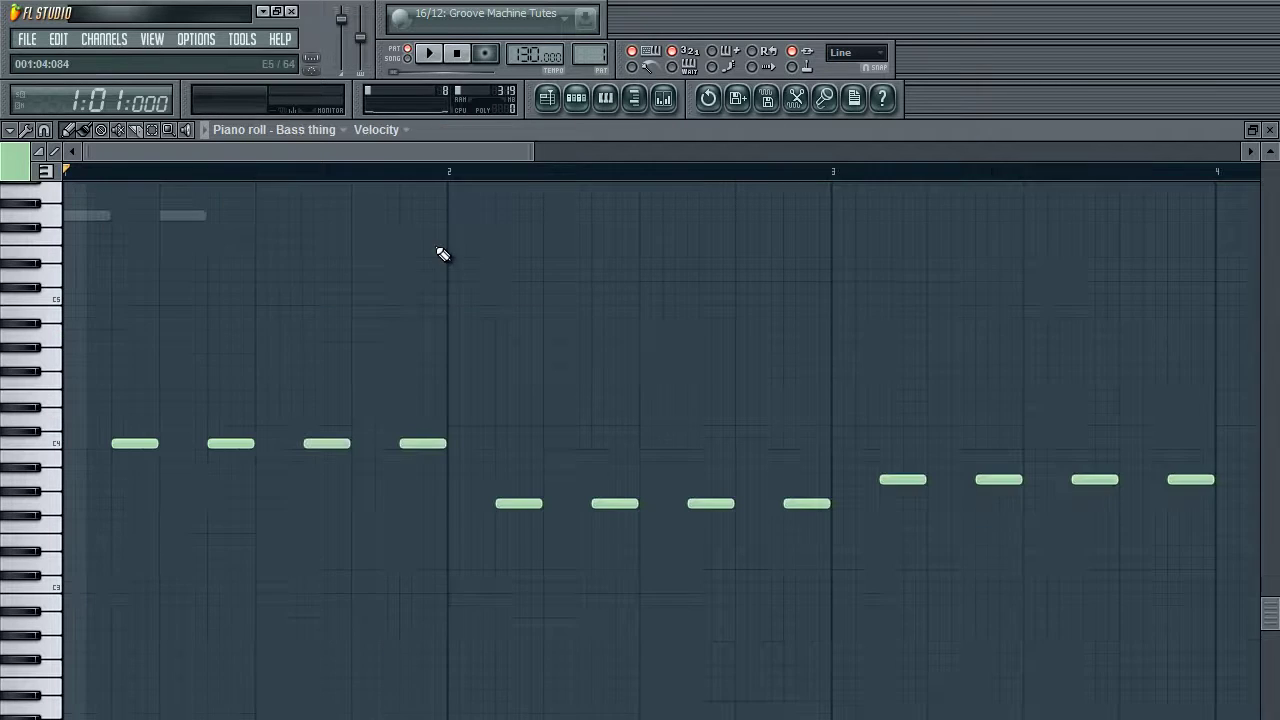
scroll(71, 471, "down", 3)
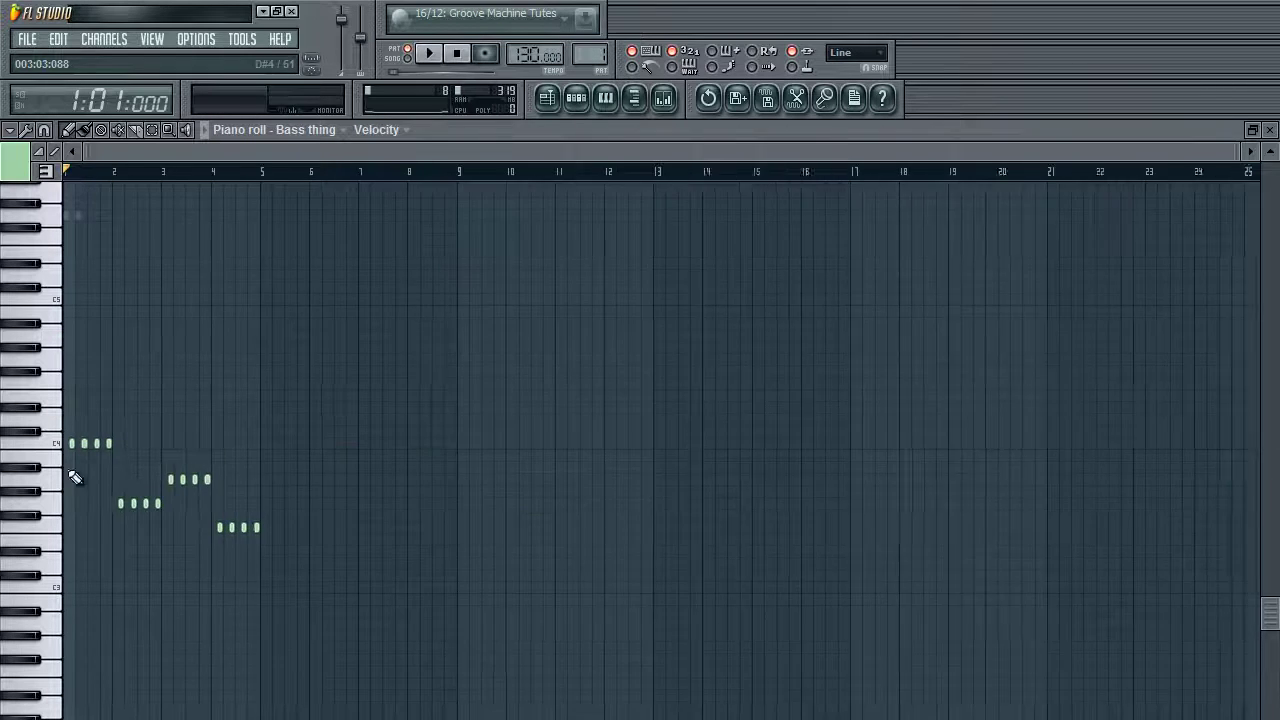
scroll(611, 157, "up", 2)
left_click(606, 98)
left_click(606, 98)
left_click(606, 98)
- Cut the Pattern 1 notes from the Lead thing and Bass thing channels and close the playlist
right_click(238, 221)
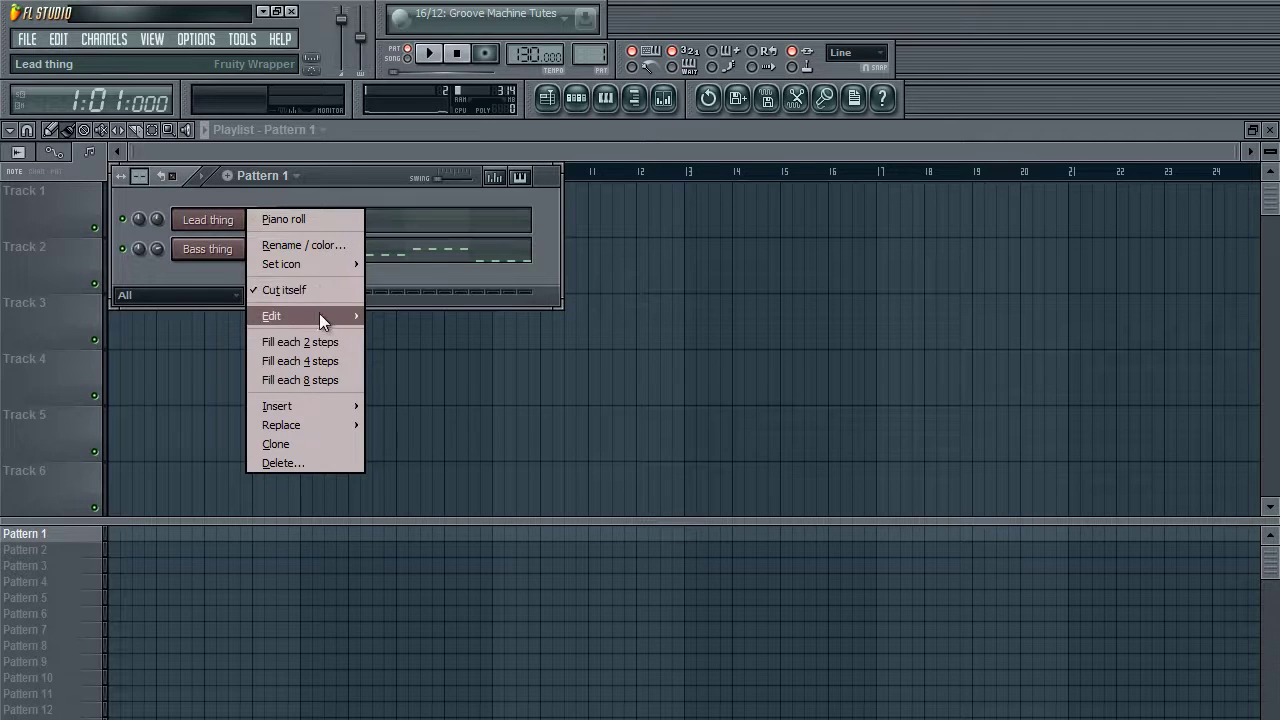
left_click(410, 316)
right_click(210, 249)
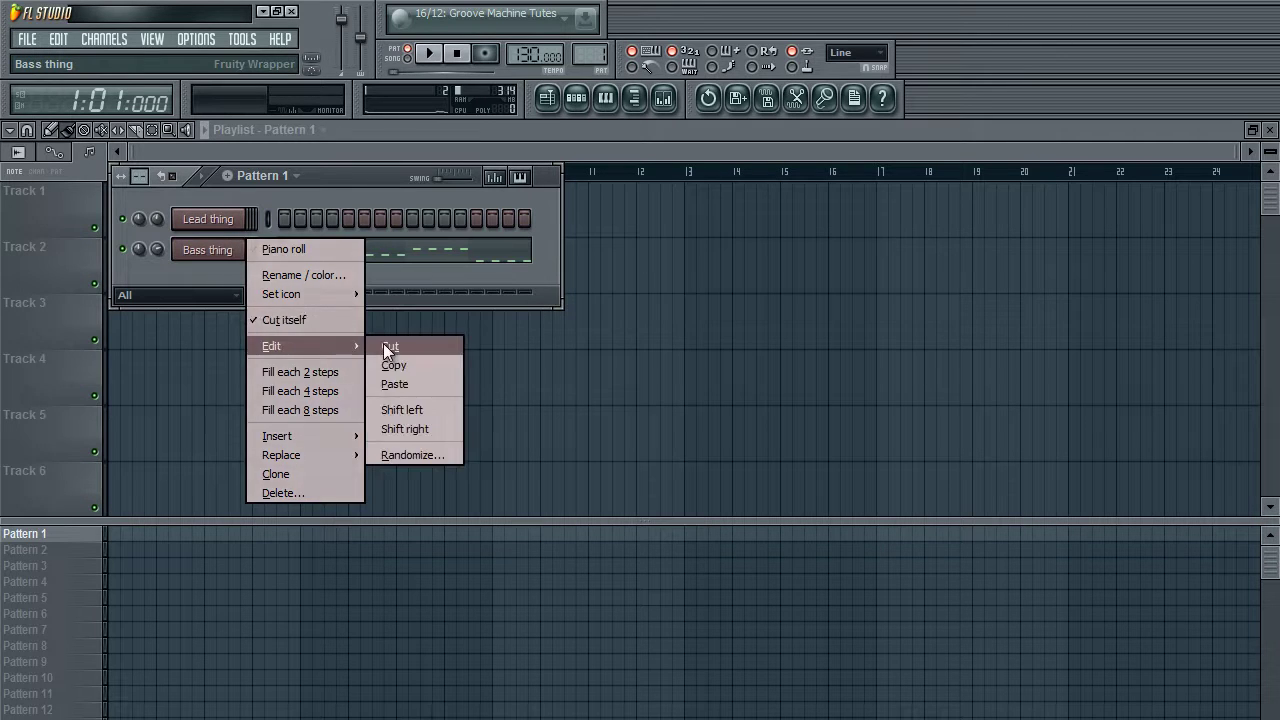
left_click(405, 346)
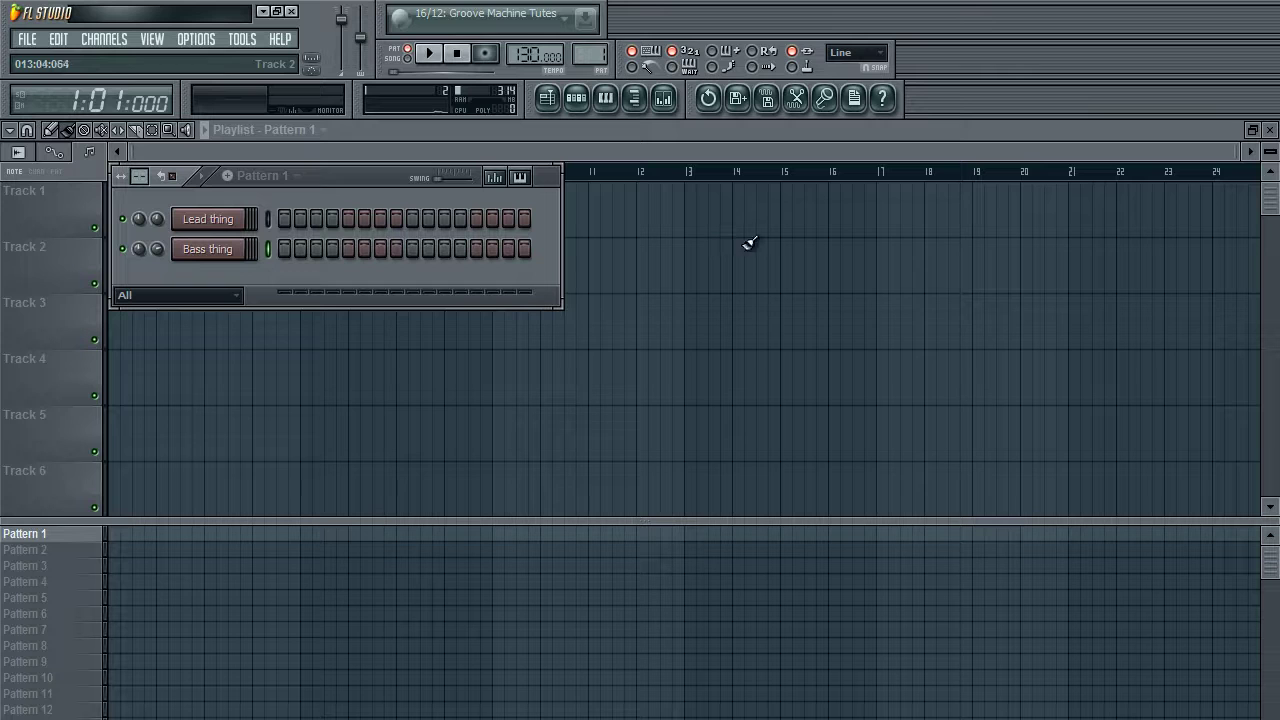
left_click(1269, 130)
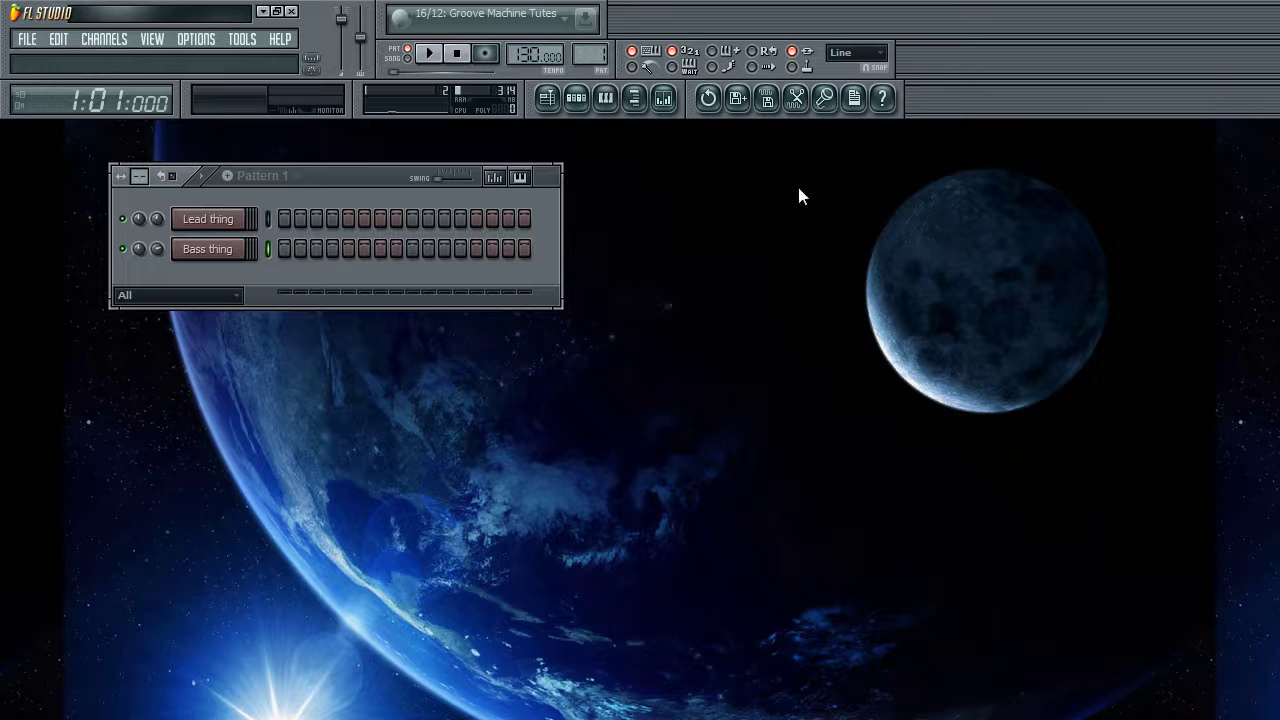
left_click(204, 42)
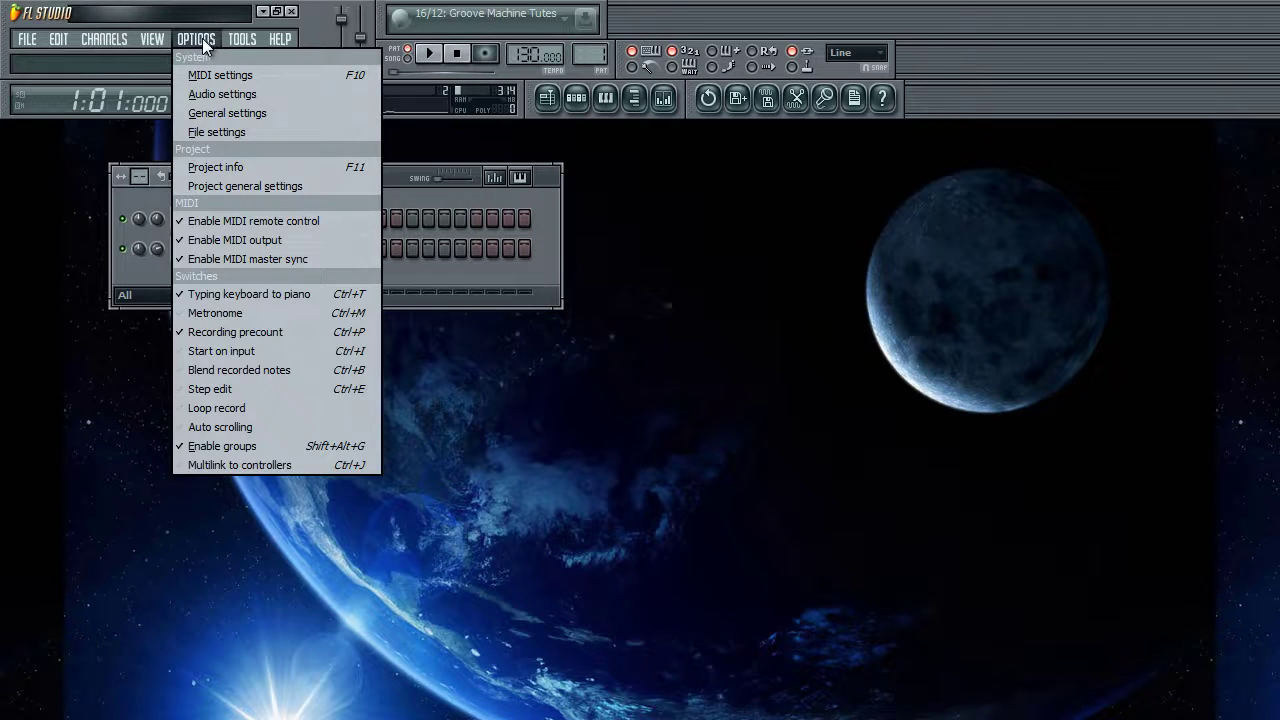
left_click(210, 46)
left_click(200, 38)
left_click(158, 40)
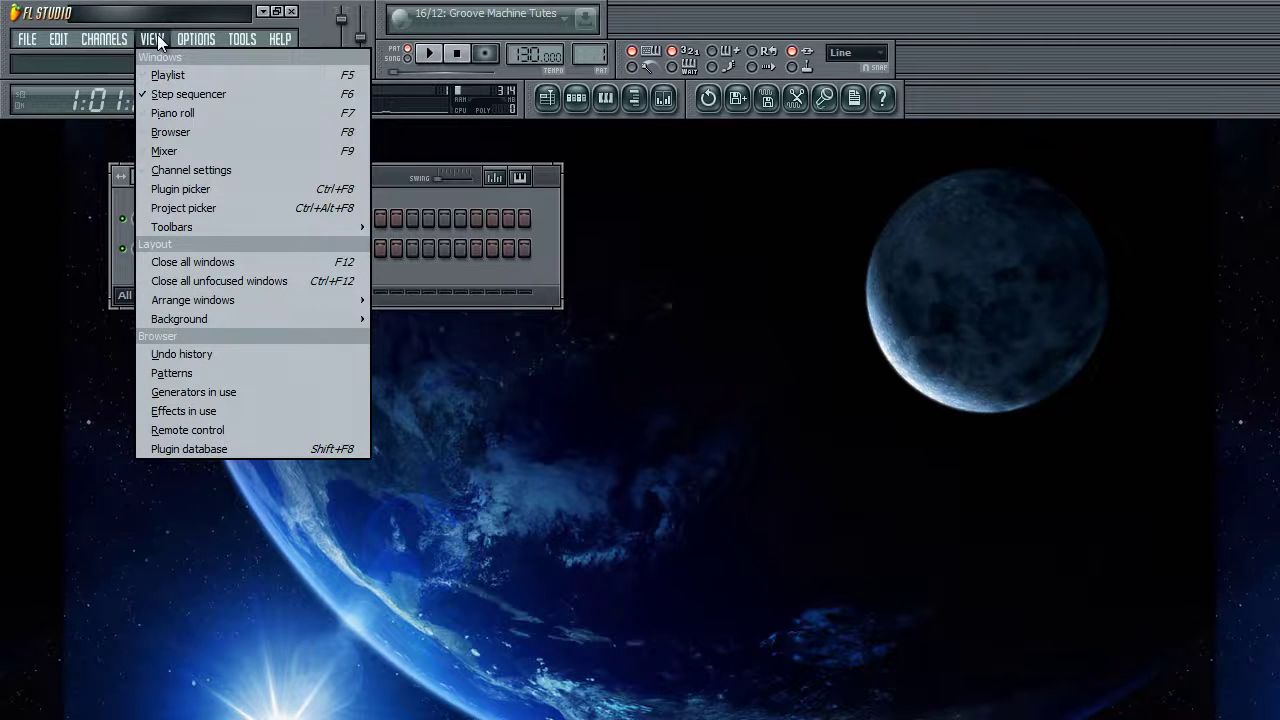
- Start choosing a bitmap wallpaper for the background and open the Program Files folder on Local Disk (C:)
mouse_move(247, 318)
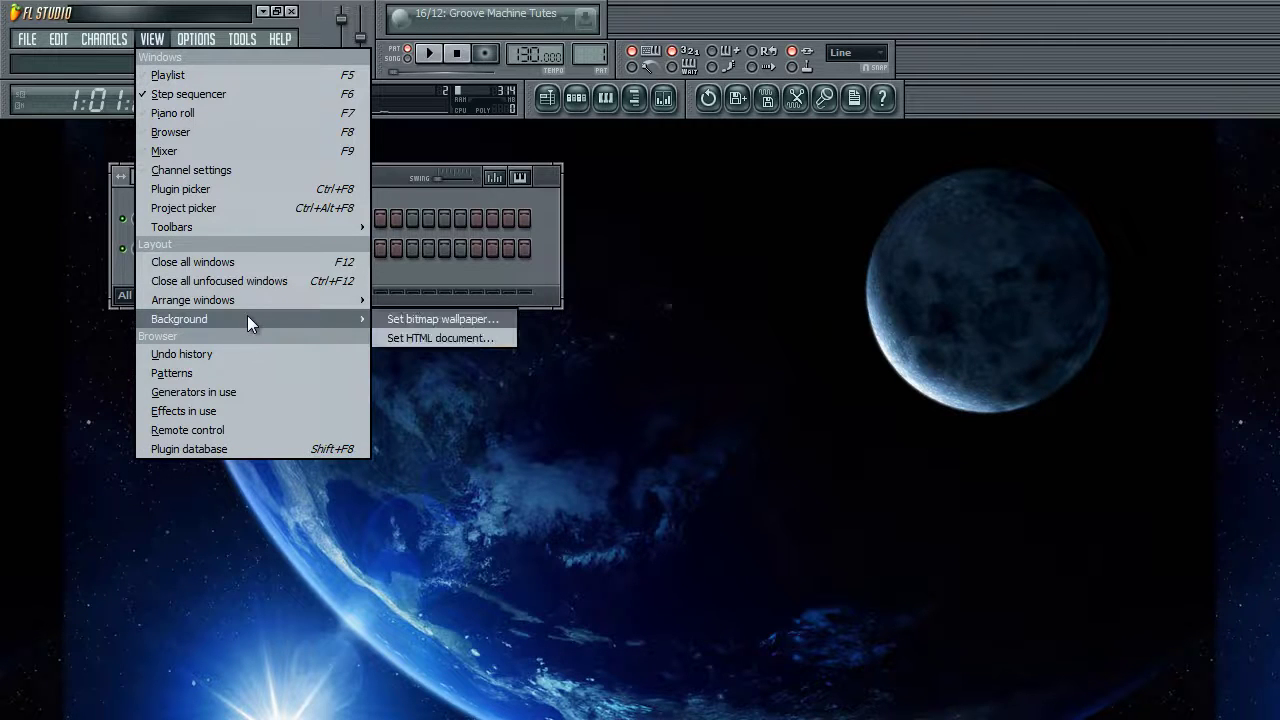
left_click(430, 319)
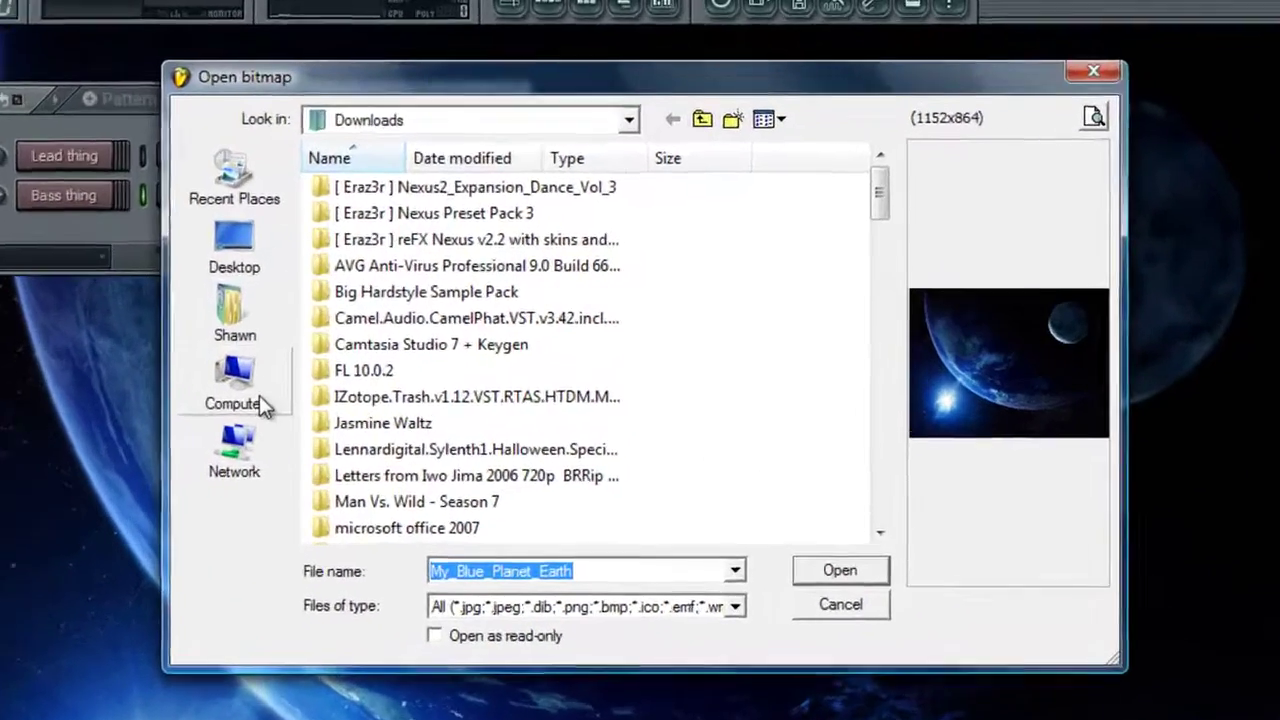
left_click(338, 392)
double_click(328, 186)
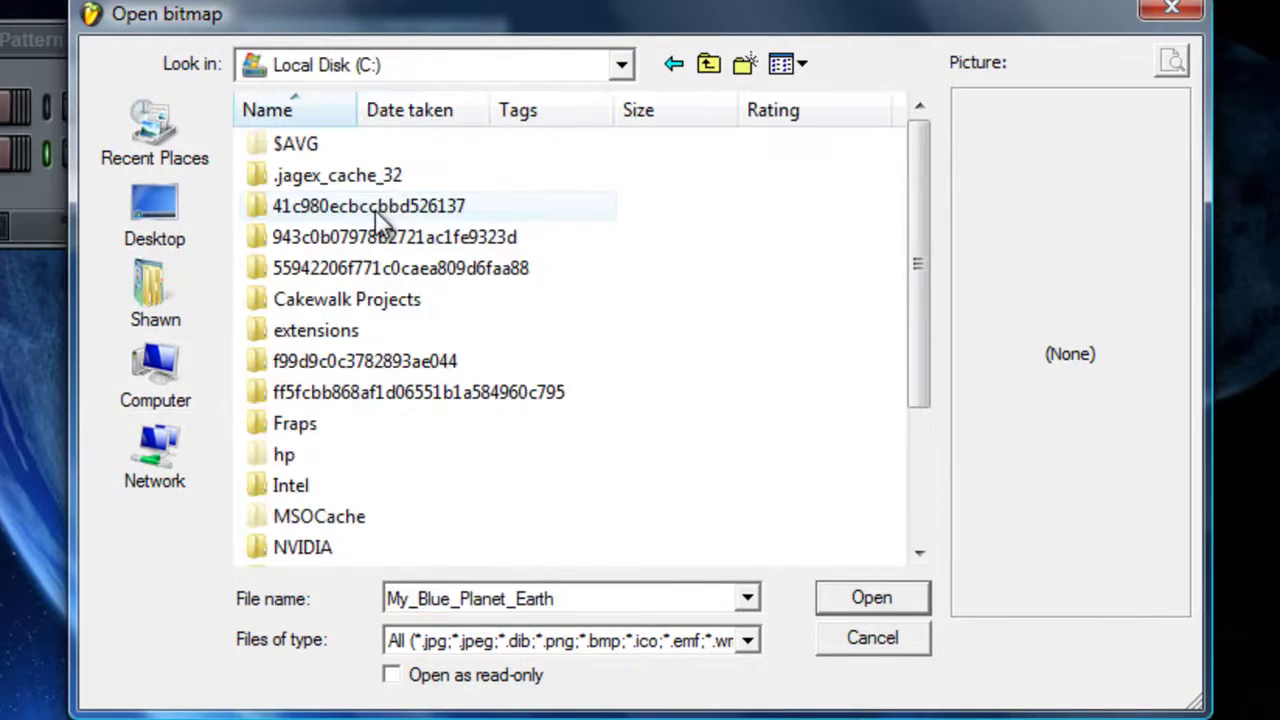
left_click_drag(918, 270, 927, 402)
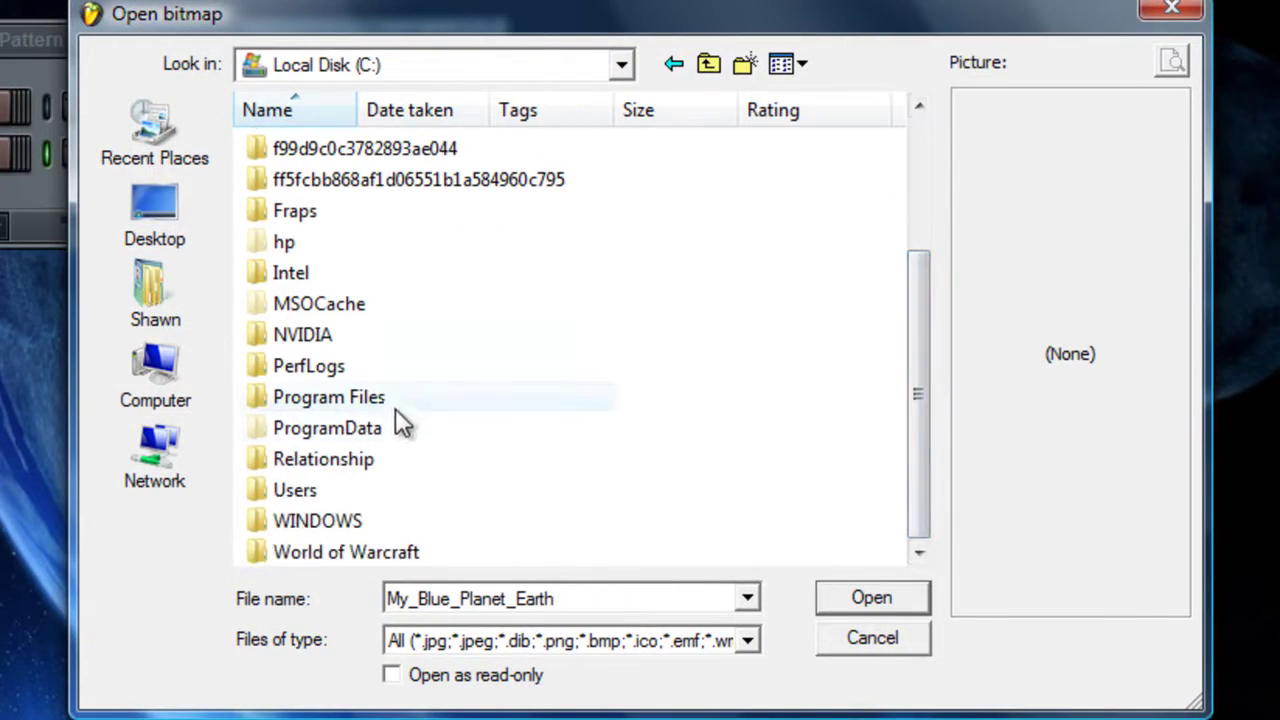
double_click(339, 391)
- Browse from Program Files through Image-Line, FL Studio 10 and Artwork to the Wallpapers folder
scroll(360, 400, "down", 20)
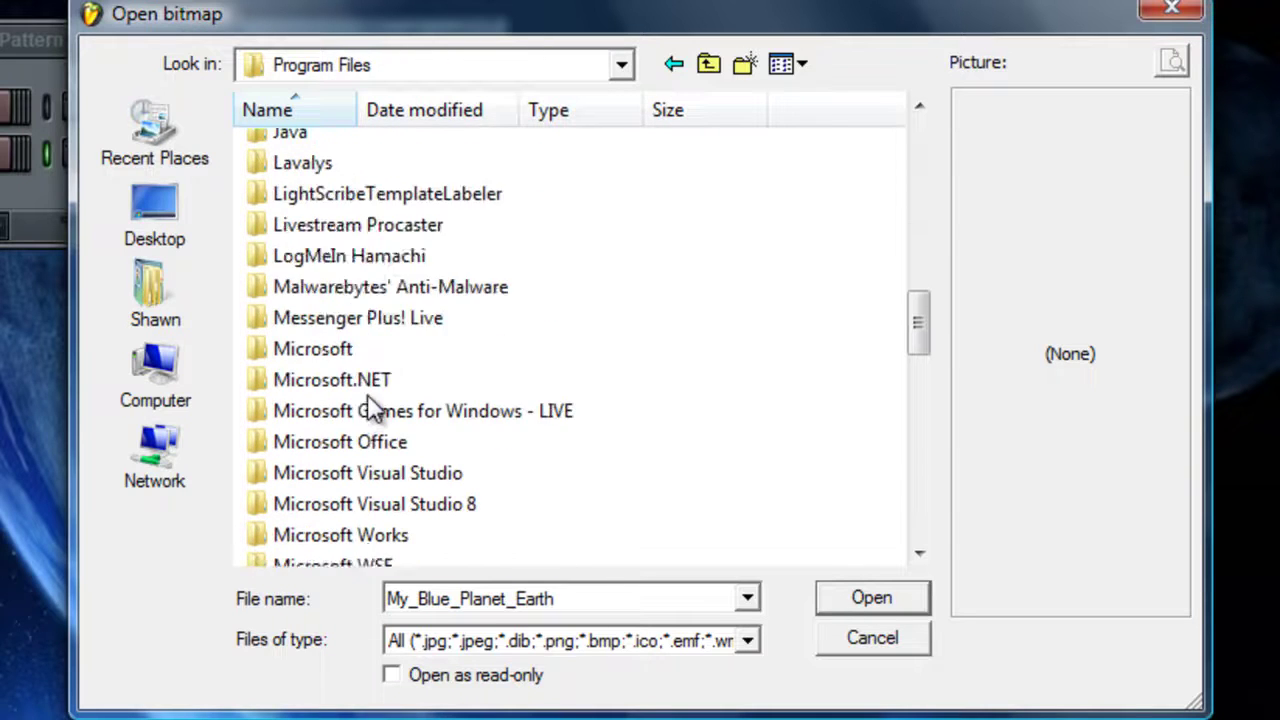
scroll(372, 407, "up", 5)
scroll(372, 407, "down", 5)
scroll(372, 407, "up", 5)
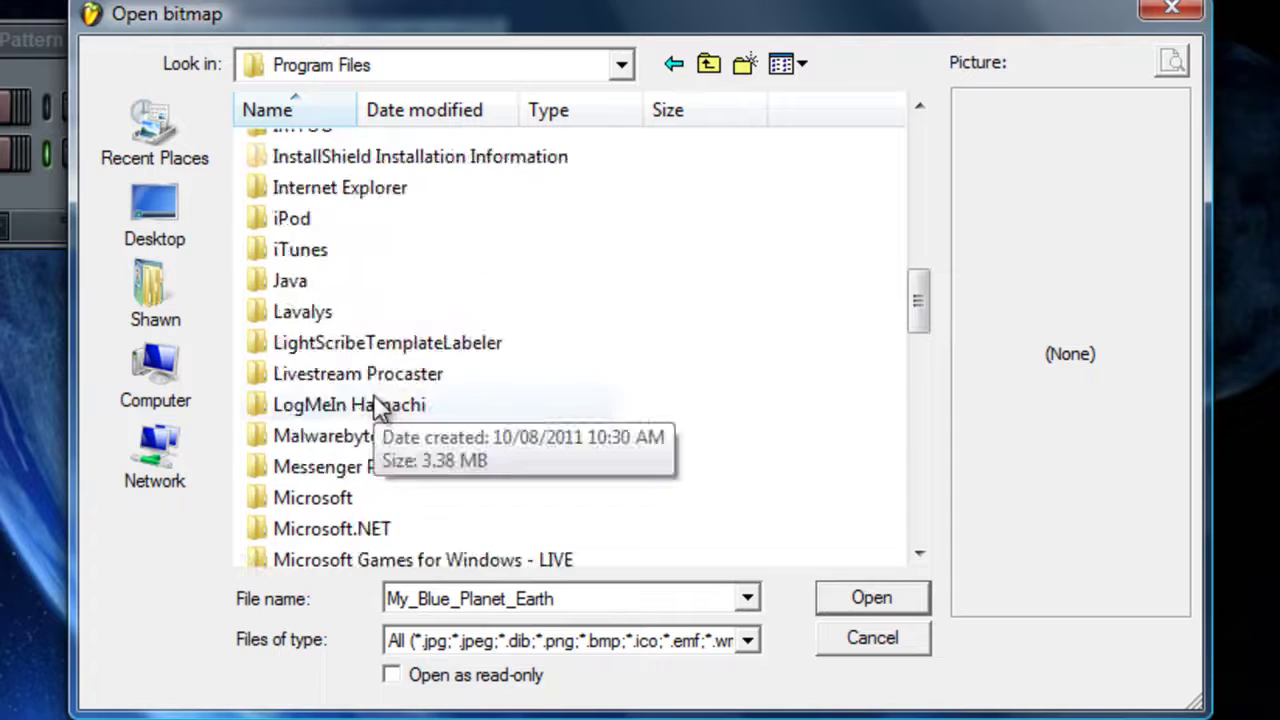
scroll(389, 428, "up", 2)
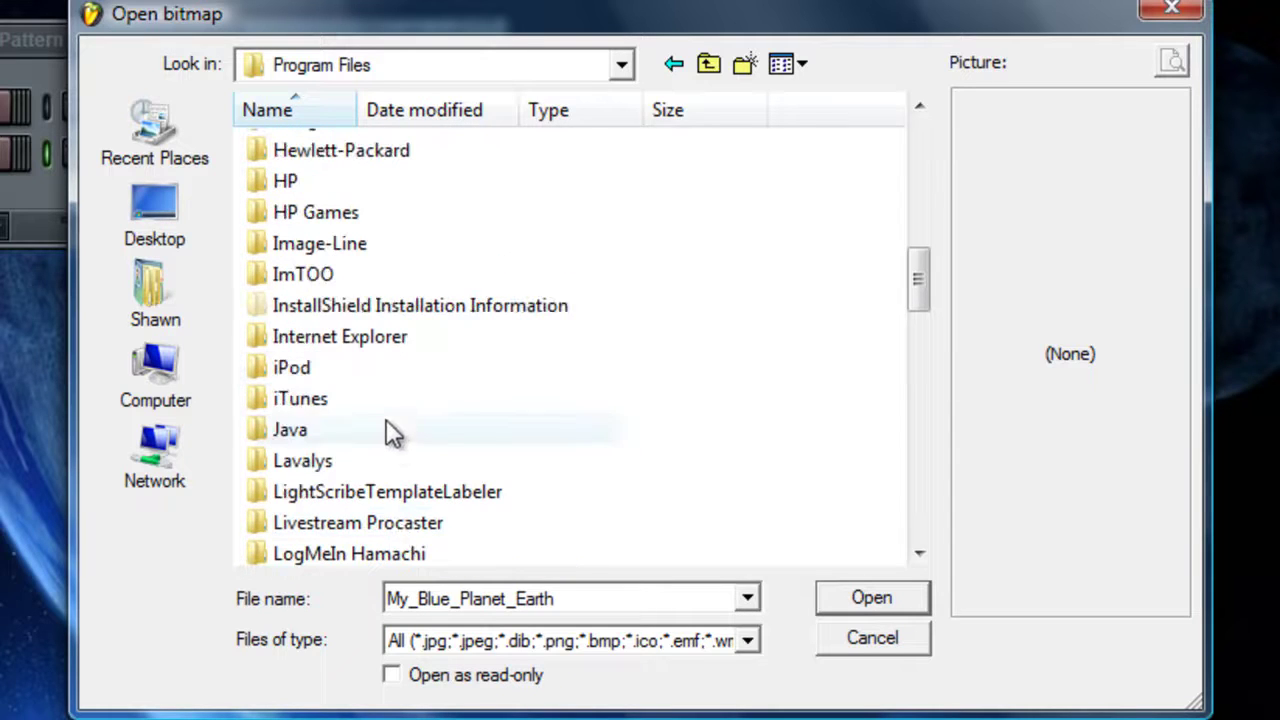
left_click(320, 245)
double_click(320, 245)
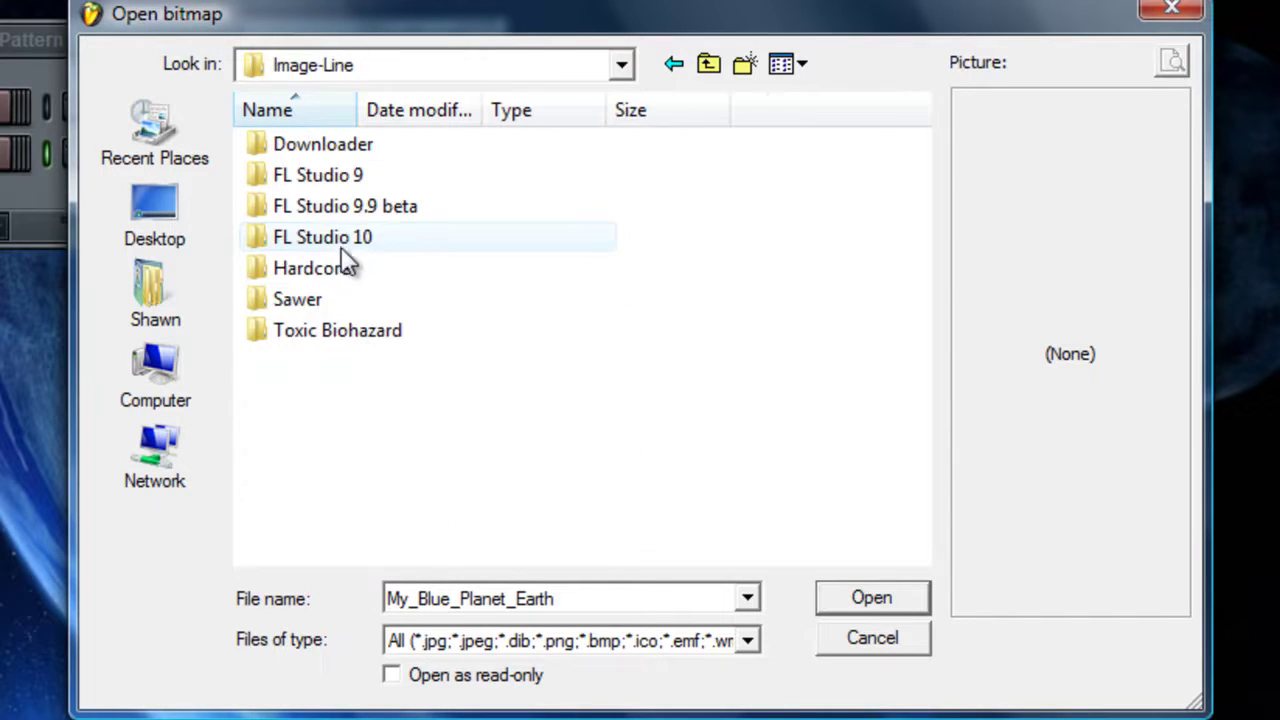
double_click(346, 243)
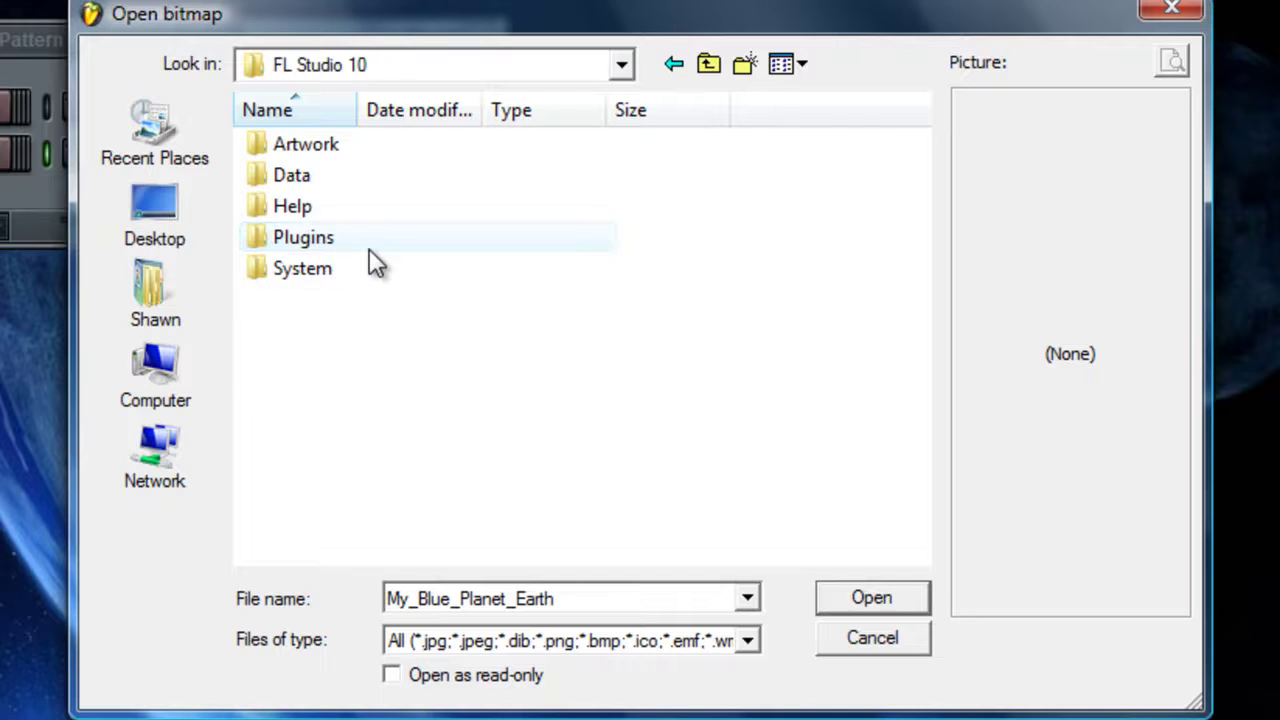
double_click(308, 146)
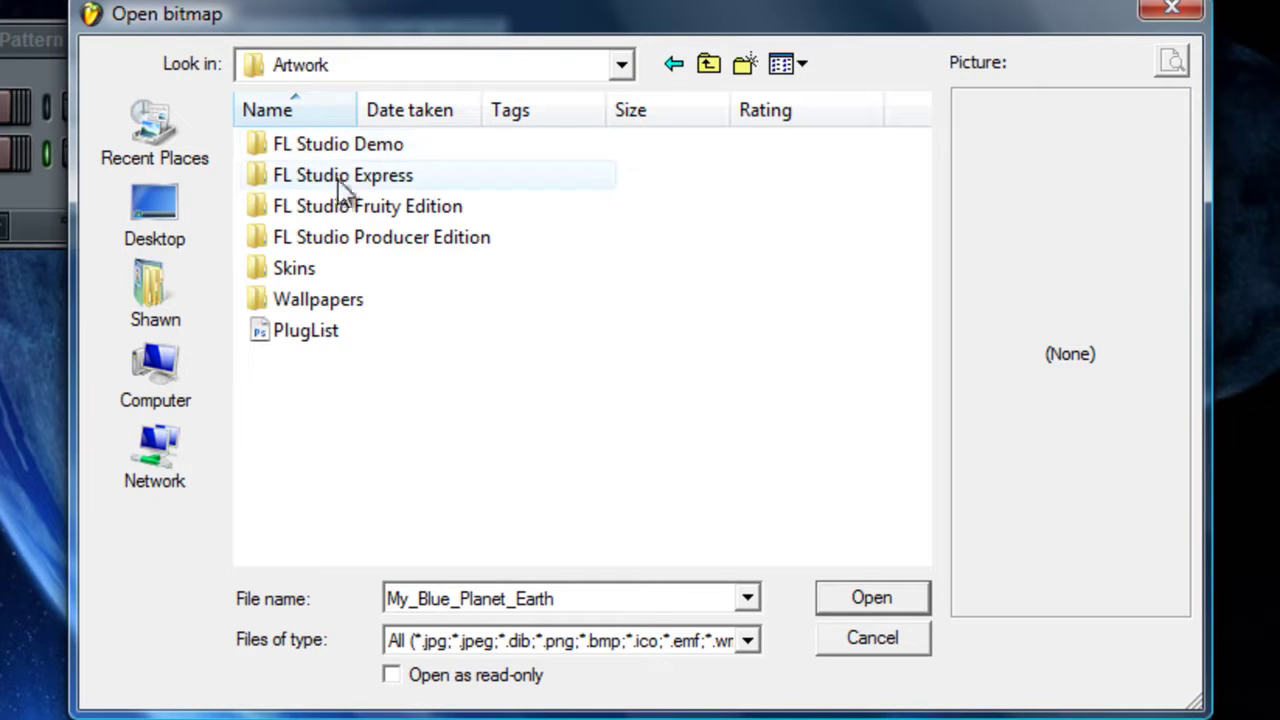
double_click(330, 298)
- Preview several FL STUDIO and FL-chan images in the Wallpapers folder and set the Bot image as the background wallpaper
left_click(330, 298)
scroll(537, 366, "down", 3)
scroll(533, 364, "up", 3)
scroll(466, 280, "down", 3)
scroll(377, 405, "up", 3)
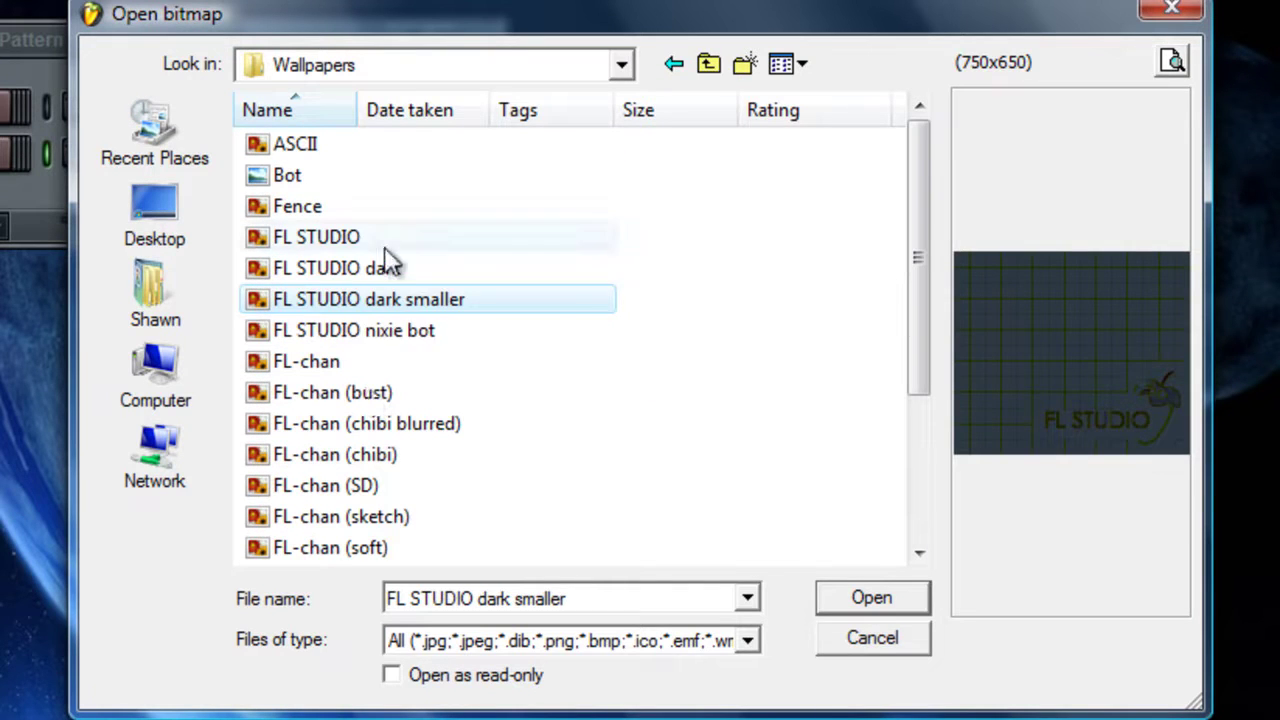
left_click(378, 243)
left_click(320, 361)
left_click(334, 423)
scroll(334, 423, "down", 3)
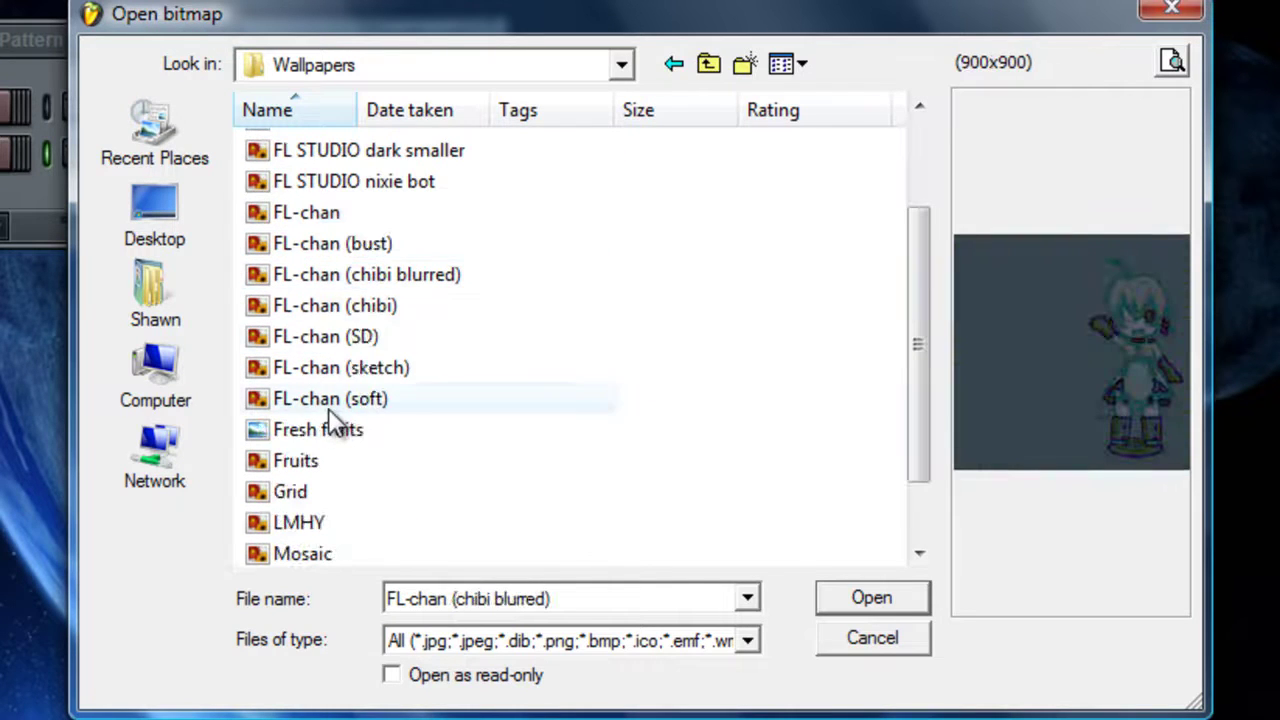
scroll(345, 455, "up", 2)
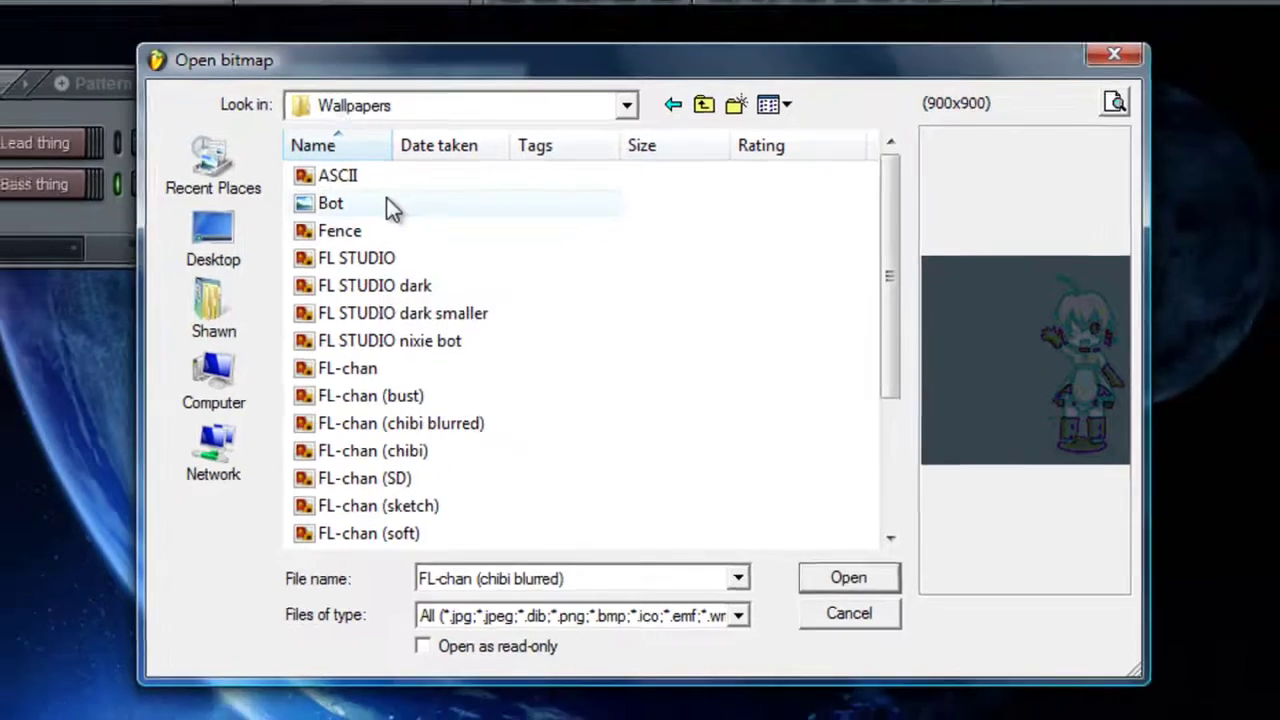
left_click(352, 180)
double_click(462, 272)
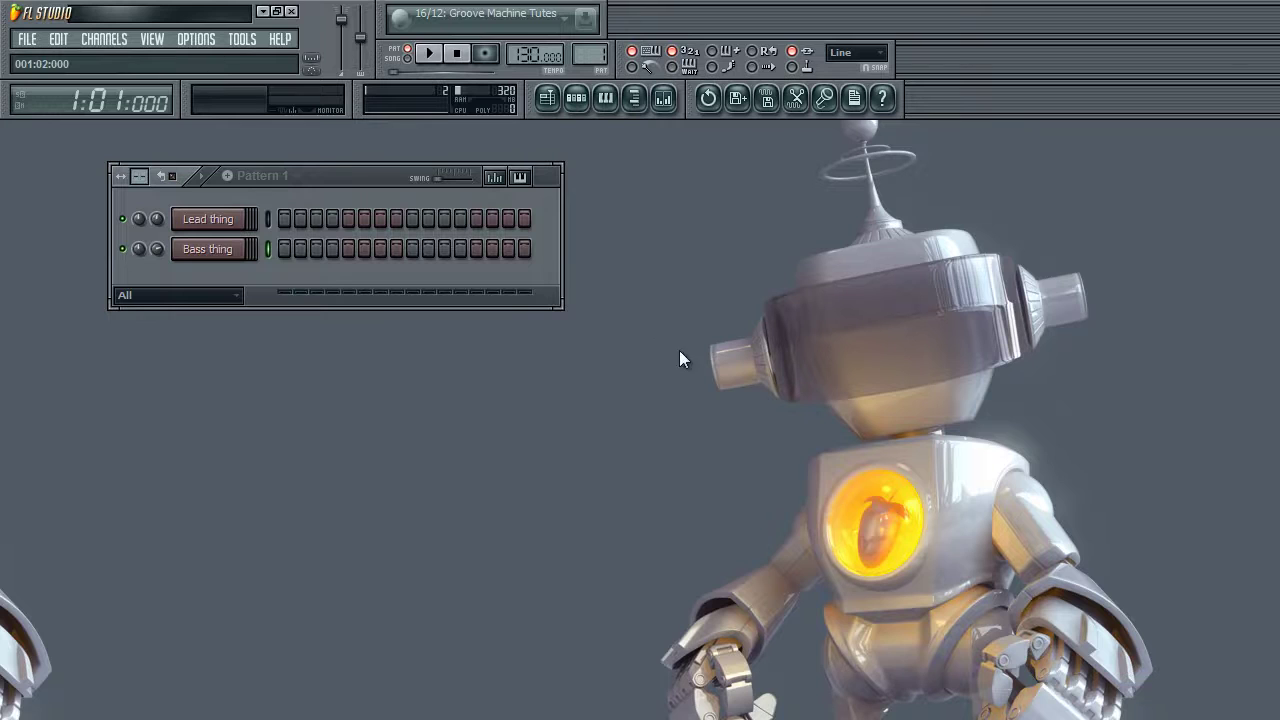
- Move the step sequencer into the upper-left corner of the workspace, directly below the toolbars
left_click(186, 44)
left_click(186, 44)
left_click_drag(336, 180, 223, 143)
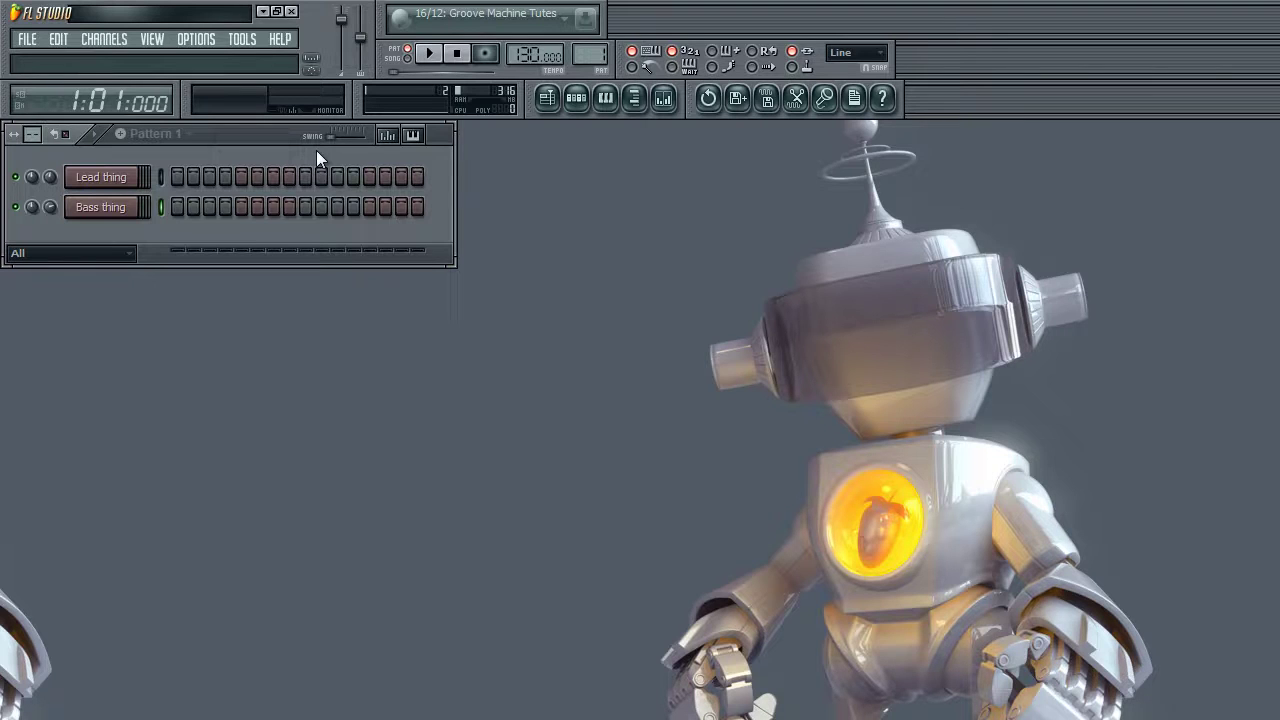
left_click(197, 39)
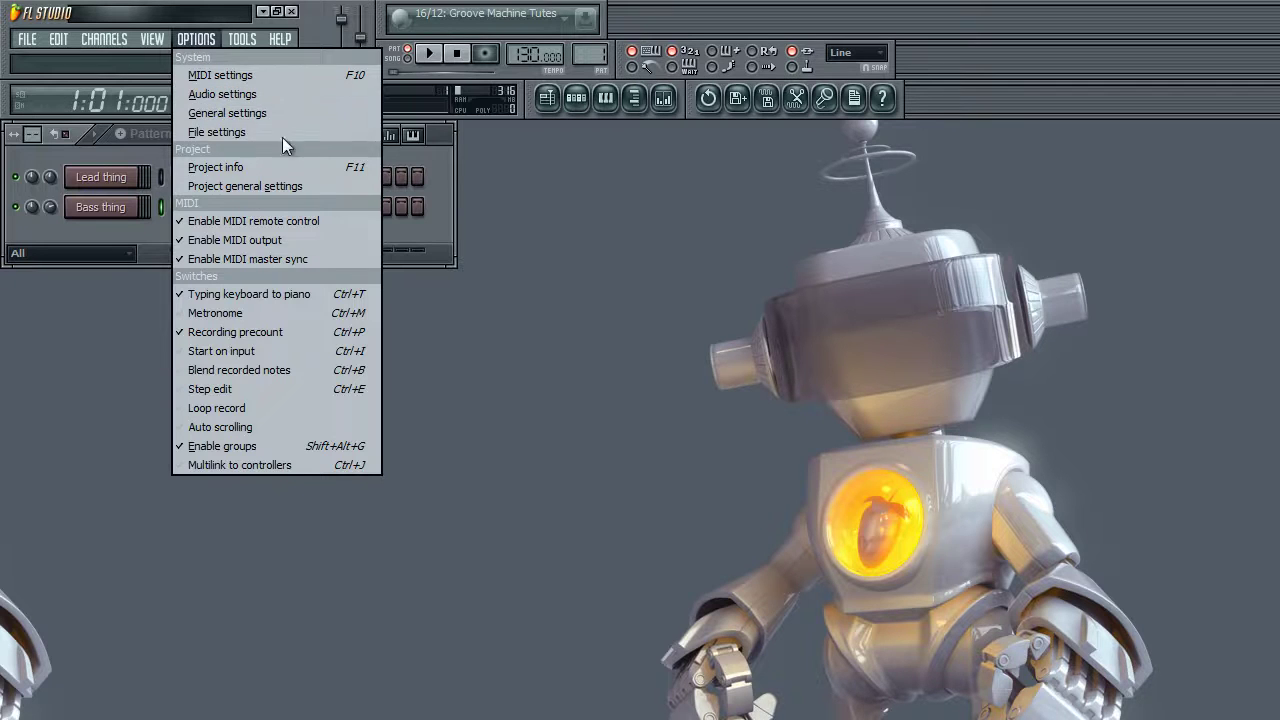
left_click(212, 42)
left_click(212, 42)
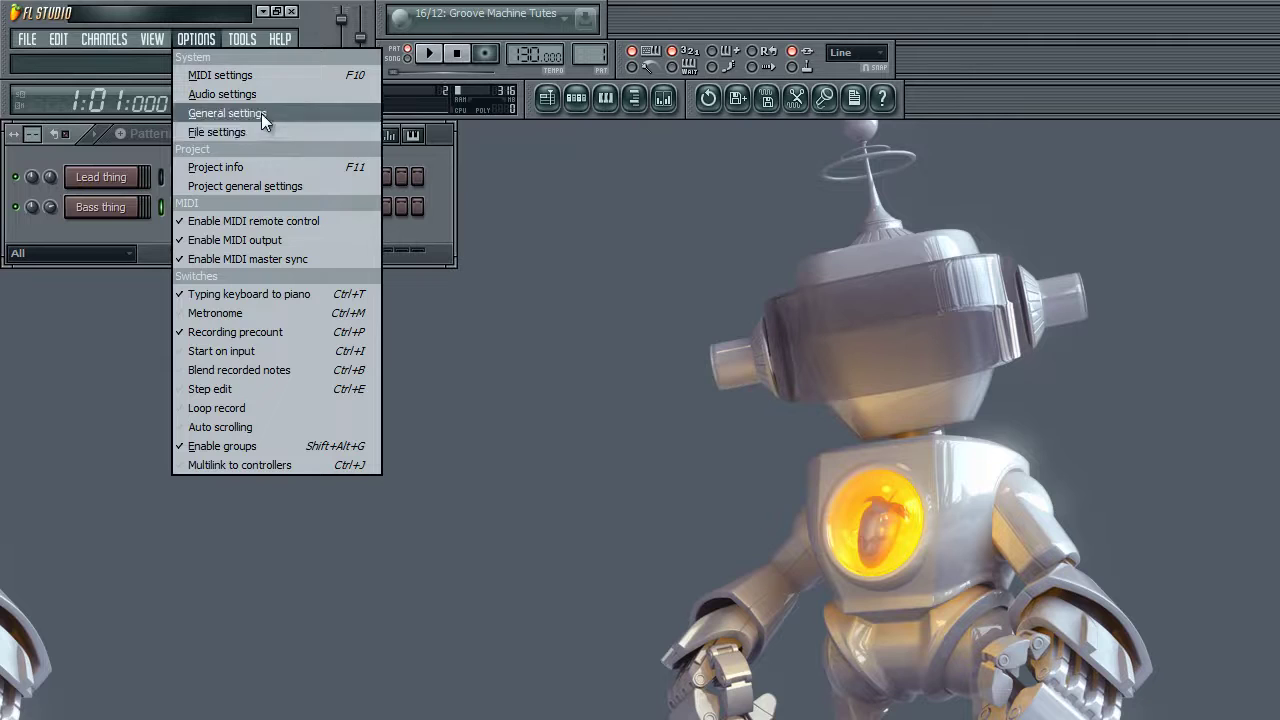
left_click(207, 30)
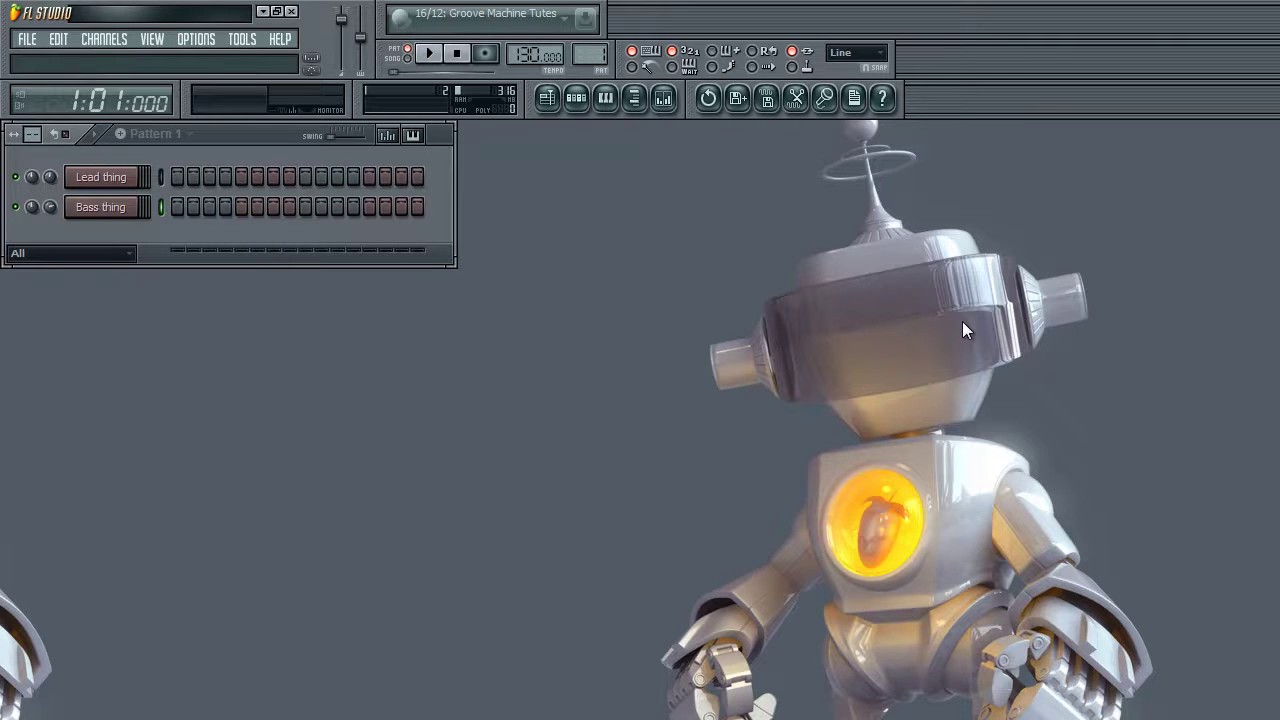
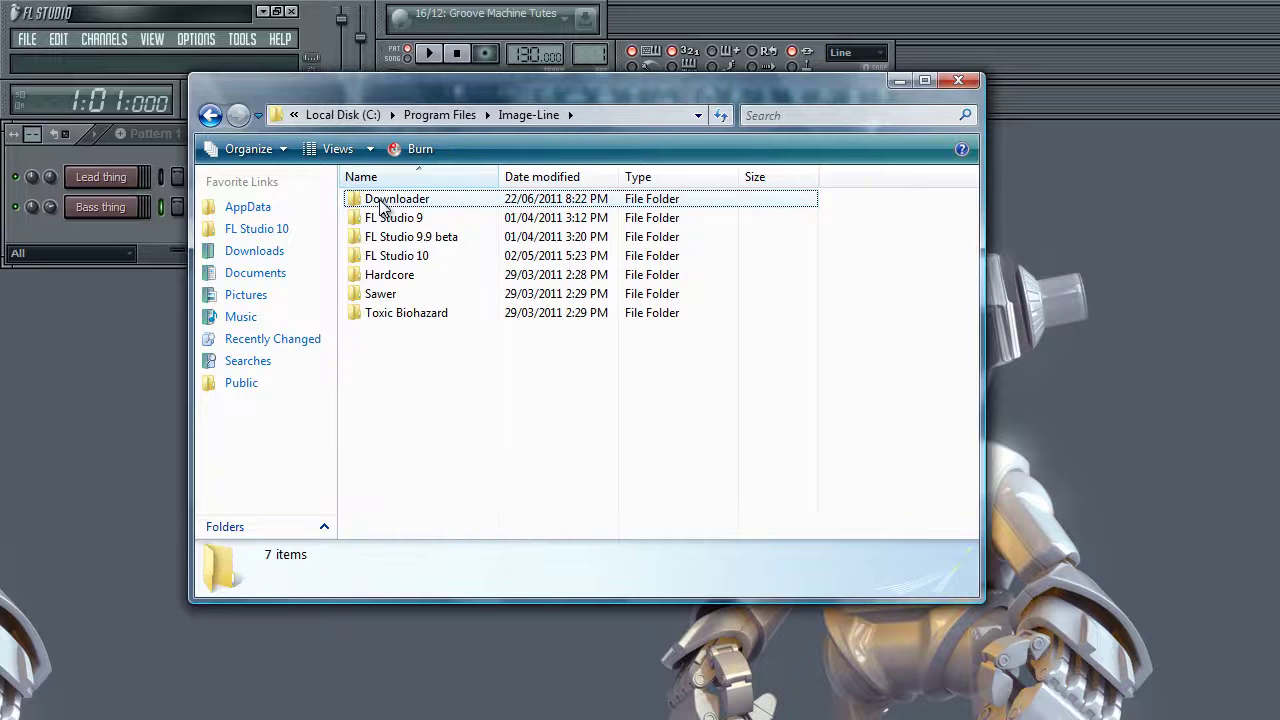
- In the Image-Line folder in Windows Explorer, open FL Studio 10, Plugins and VST, look through the contents, and close the window
double_click(427, 256)
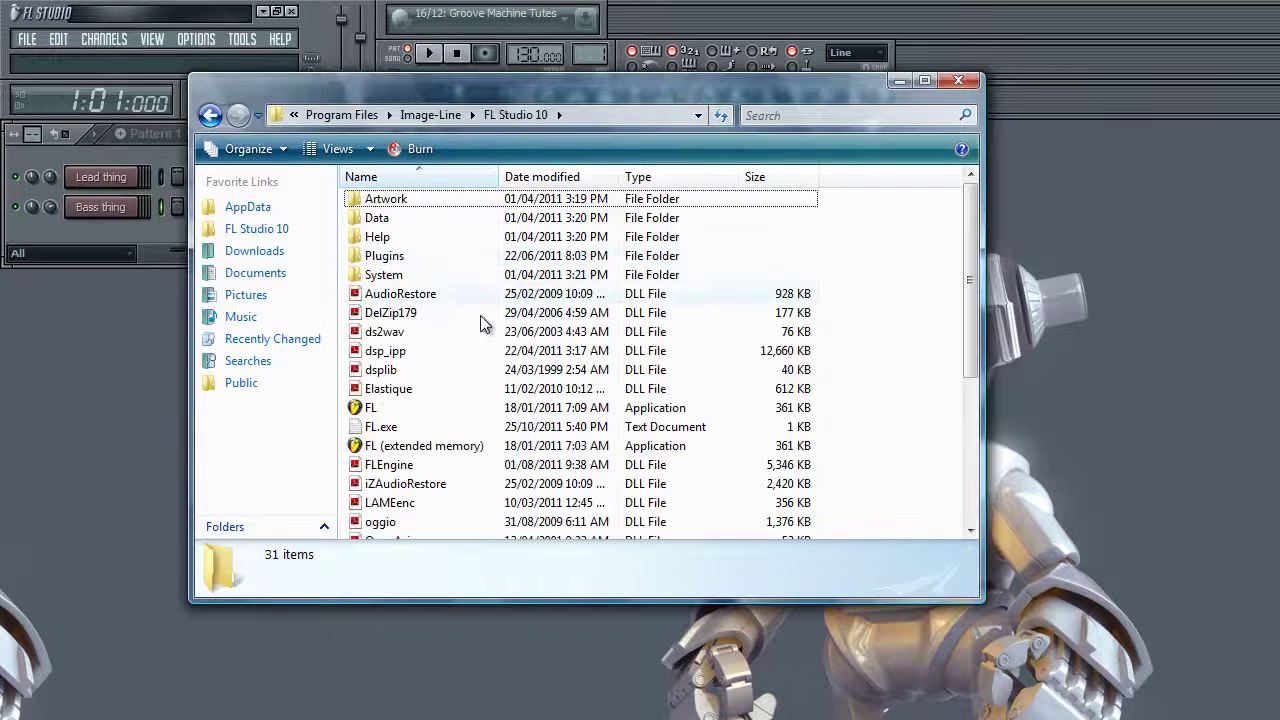
double_click(413, 256)
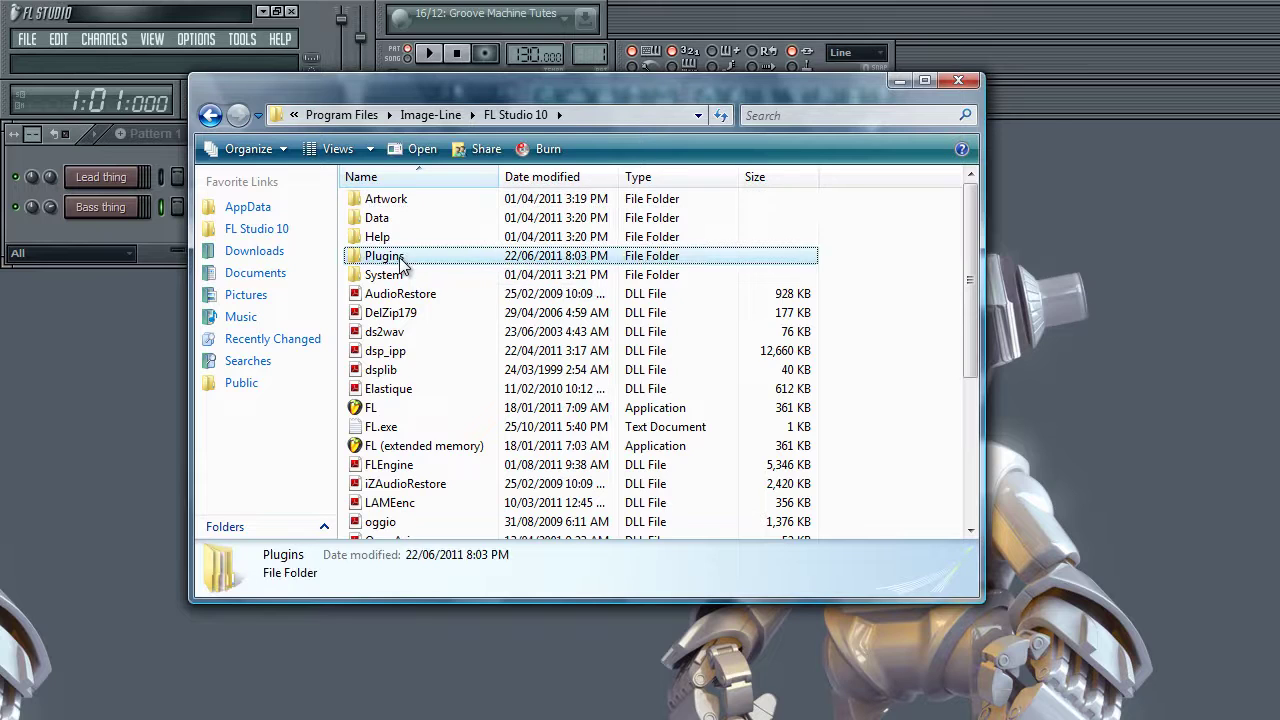
left_click(362, 240)
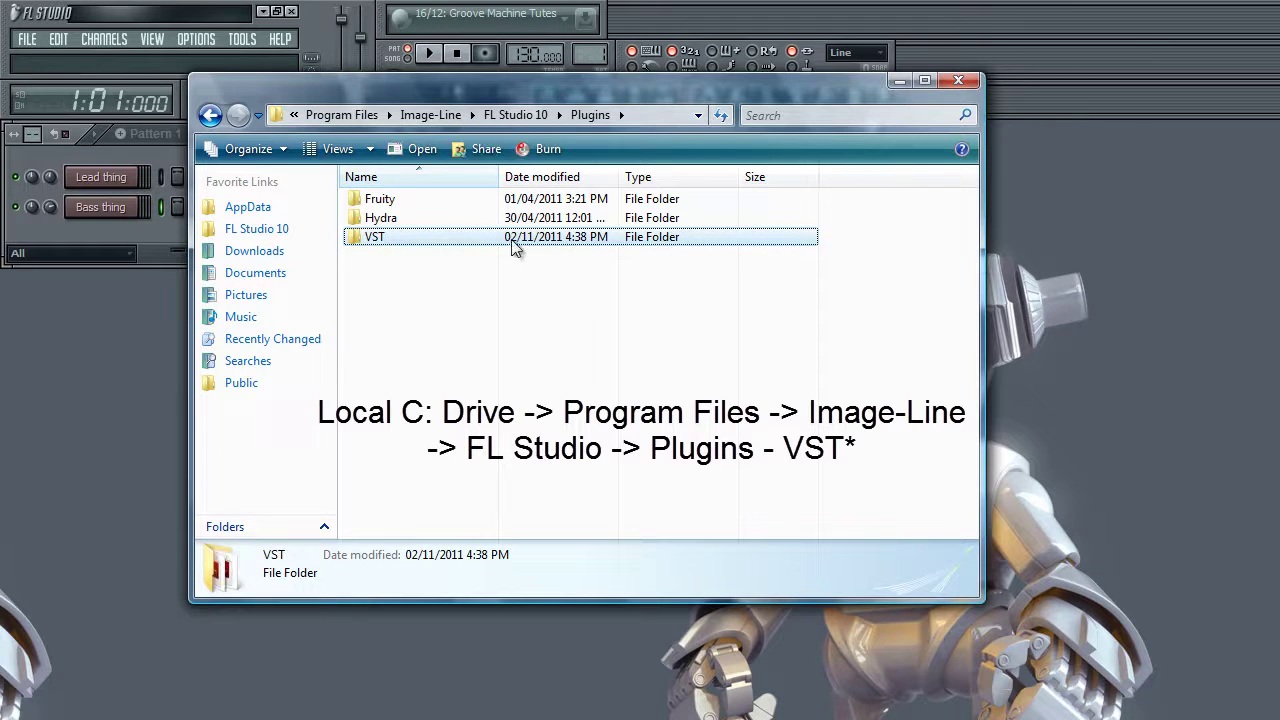
double_click(376, 237)
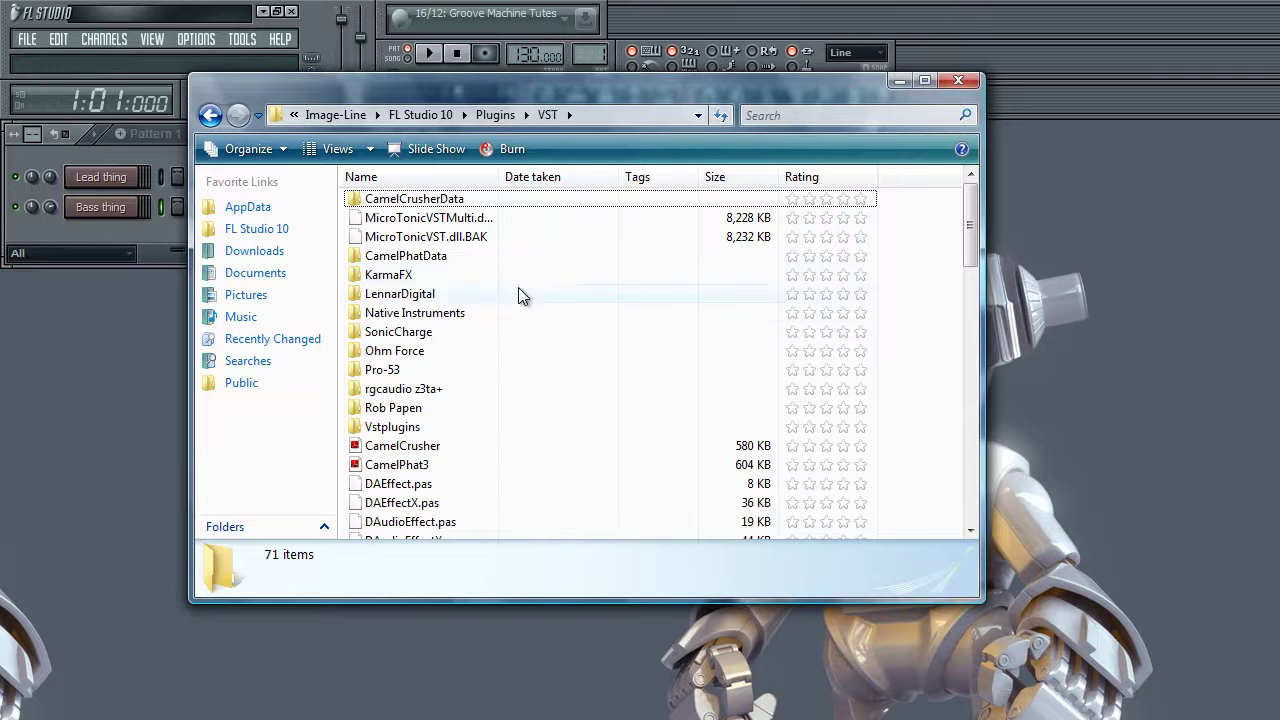
scroll(499, 360, "down", 6)
scroll(560, 340, "up", 6)
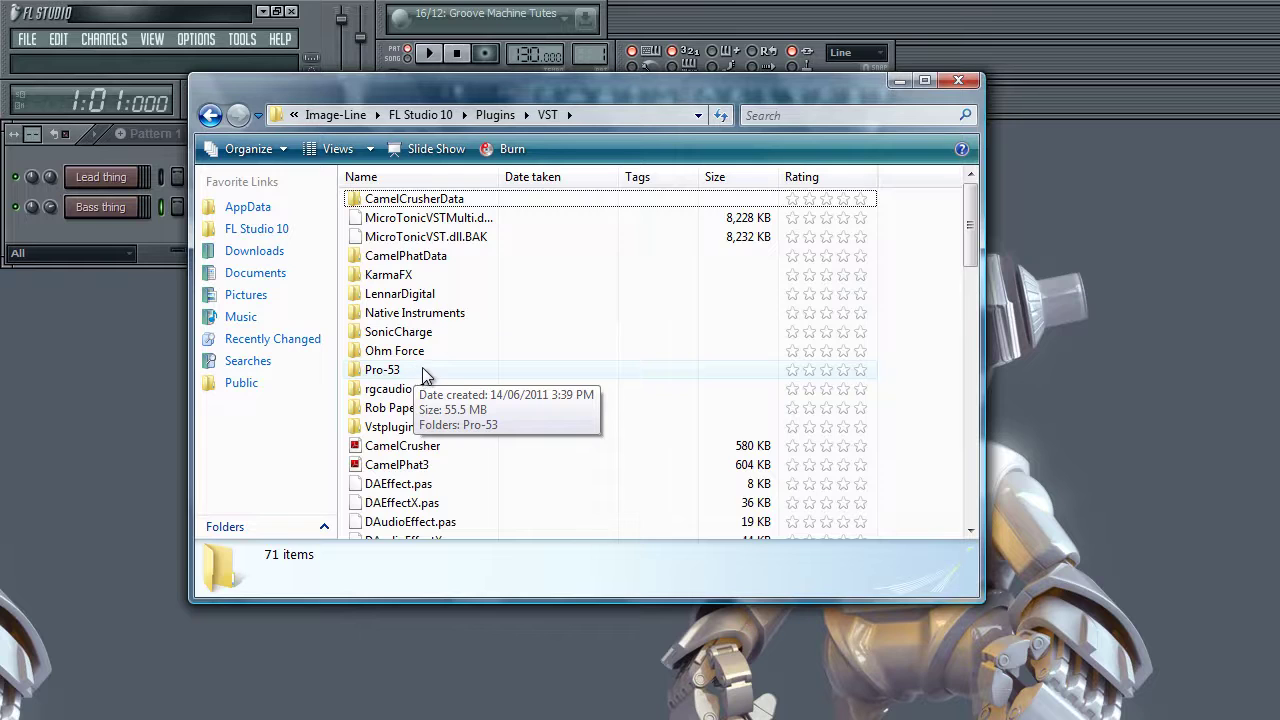
left_click(959, 80)
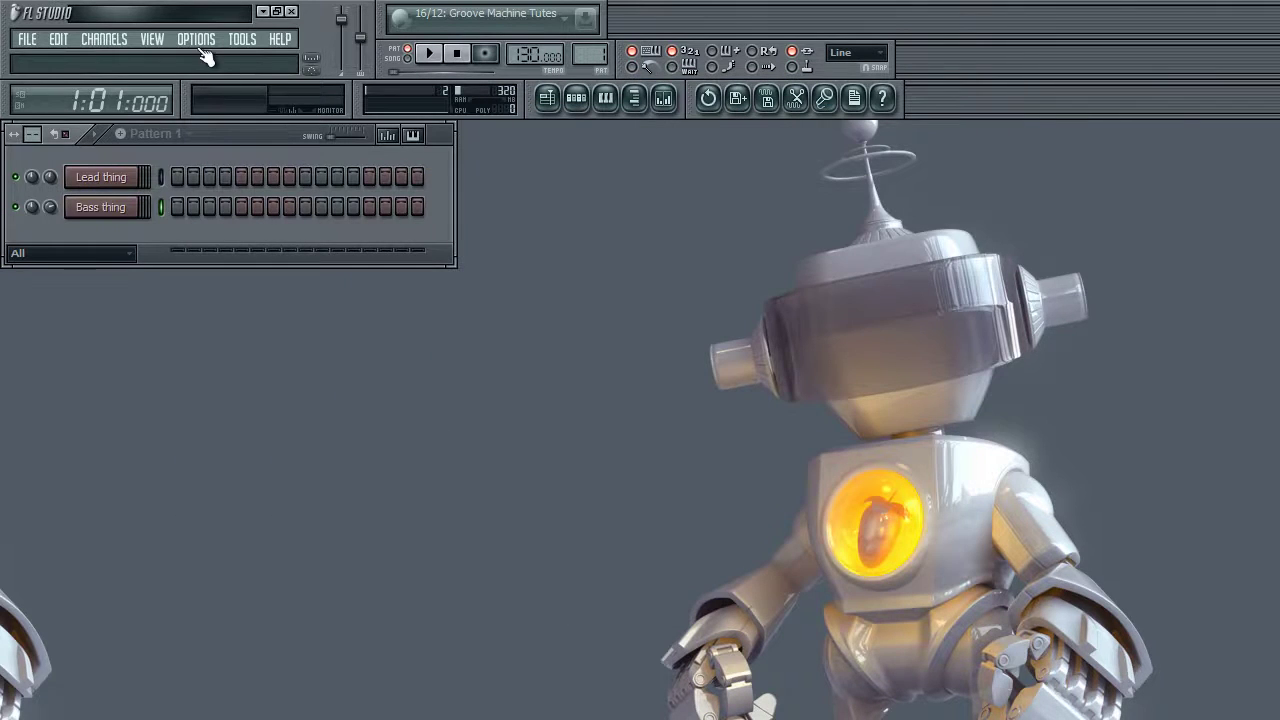
- Open the full list of generator plugins for adding a channel and move its window up clear of the lower edge
left_click(100, 38)
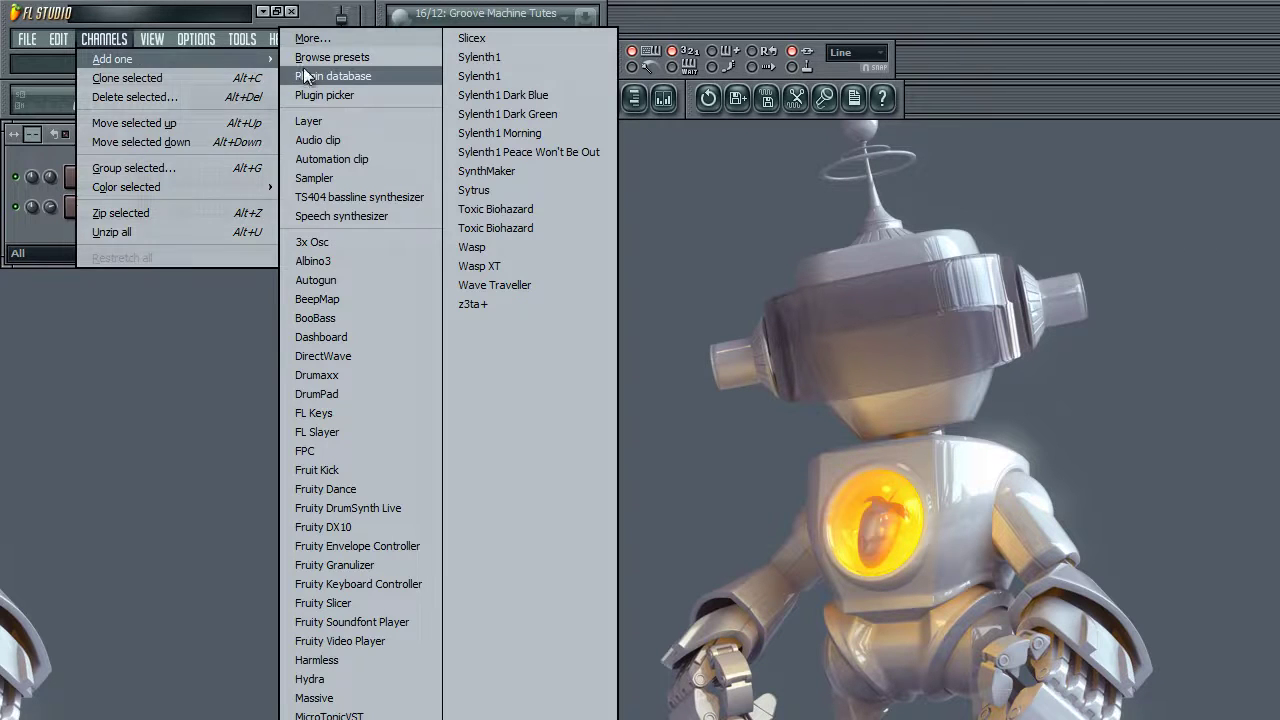
mouse_move(196, 38)
mouse_move(112, 54)
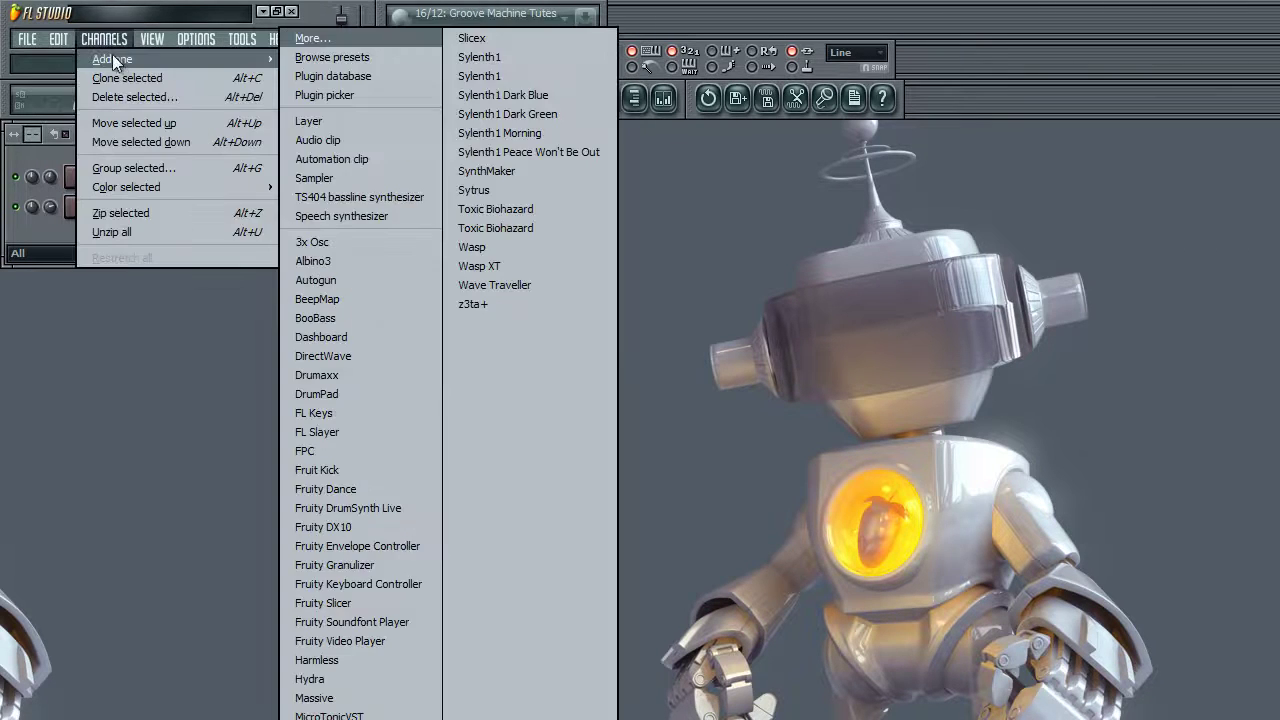
left_click(306, 40)
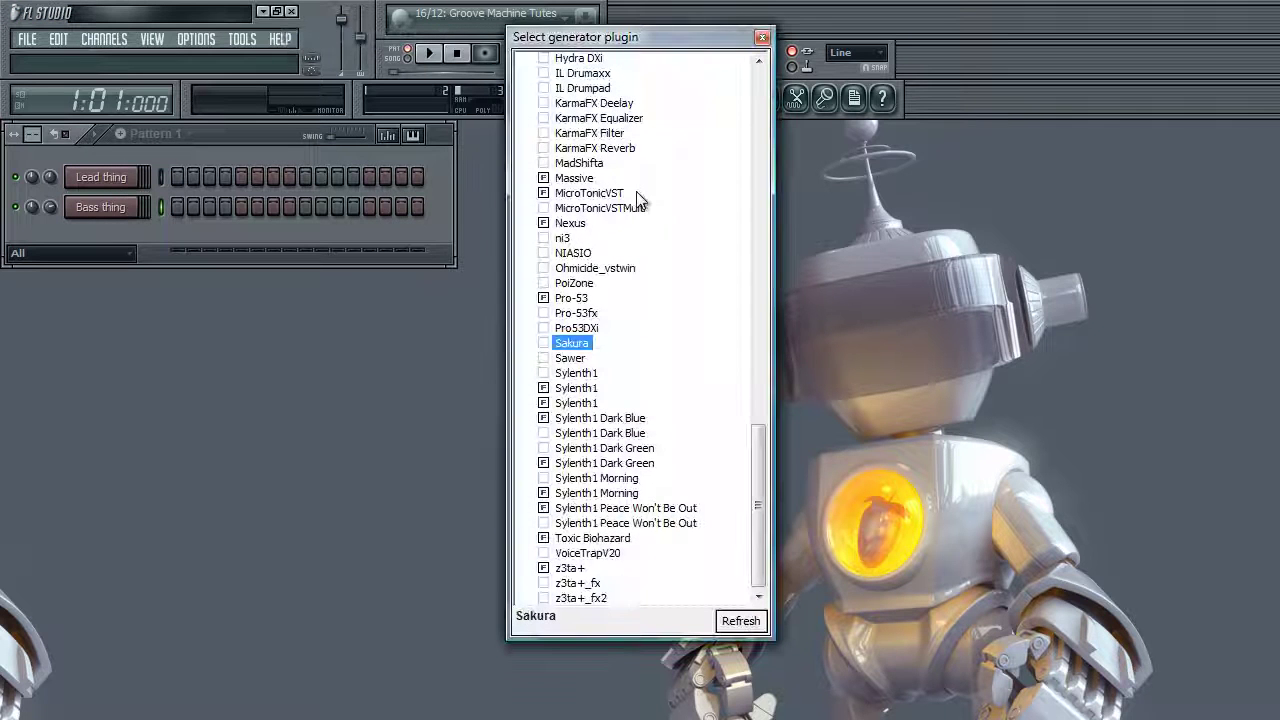
left_click_drag(774, 549, 772, 549)
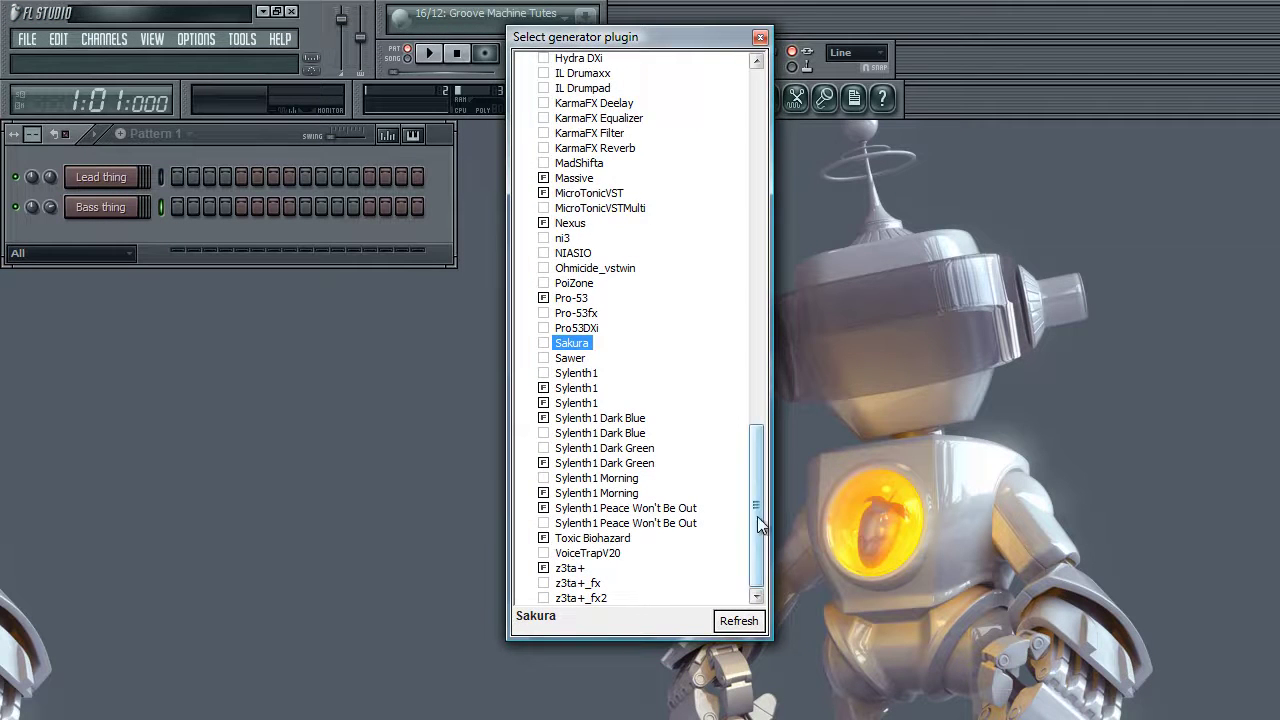
left_click_drag(587, 46, 607, 17)
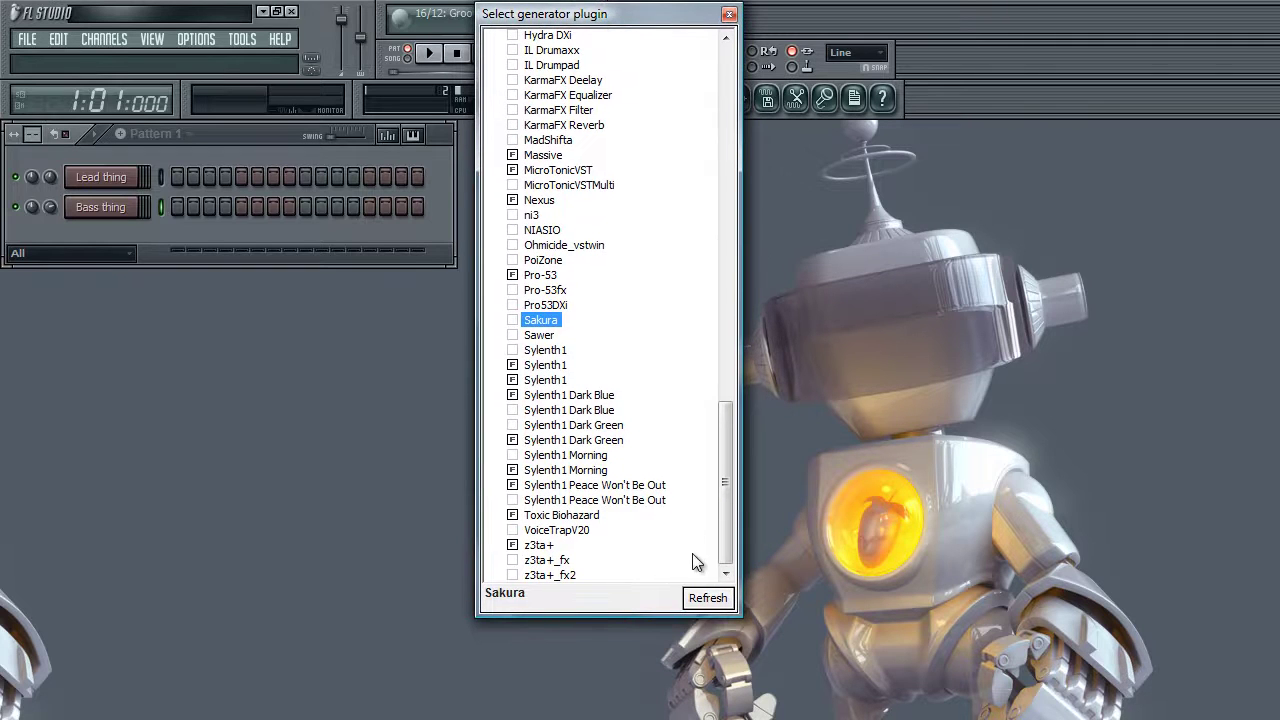
- Refresh the generator plugin list with a fast scan and look through the VST plugins at its end
left_click(710, 600)
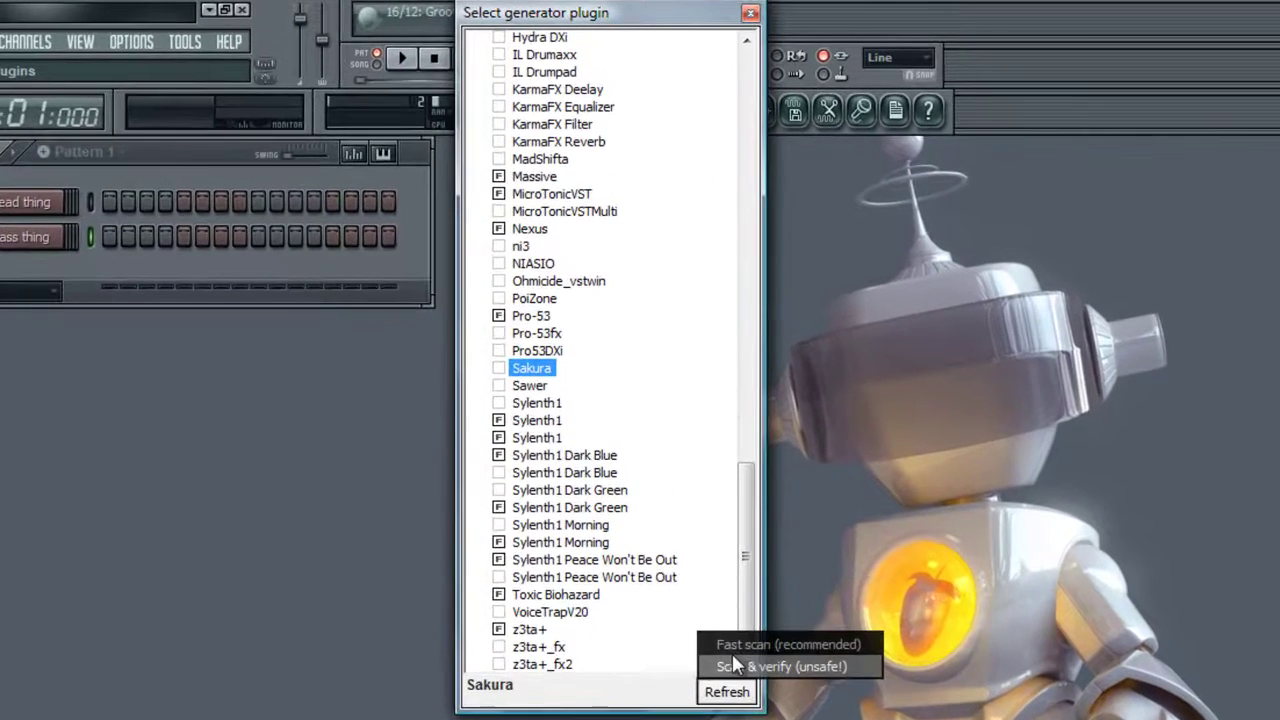
left_click(735, 556)
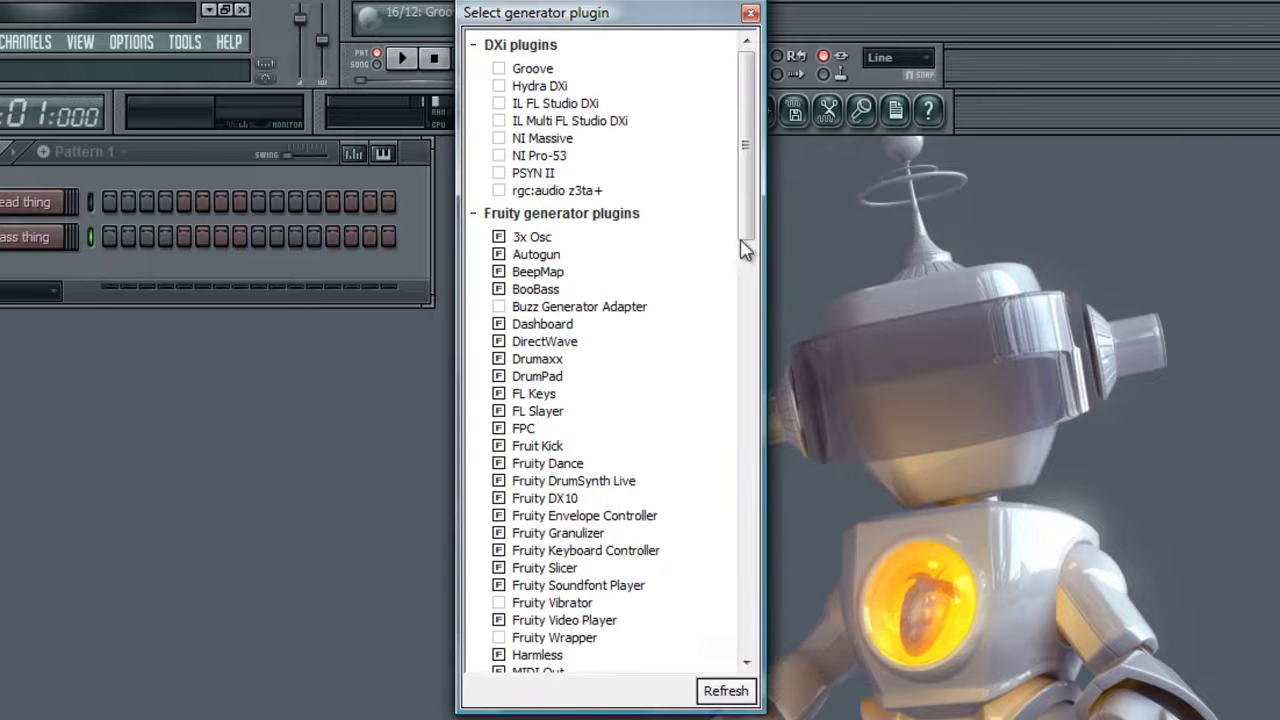
left_click_drag(748, 210, 755, 655)
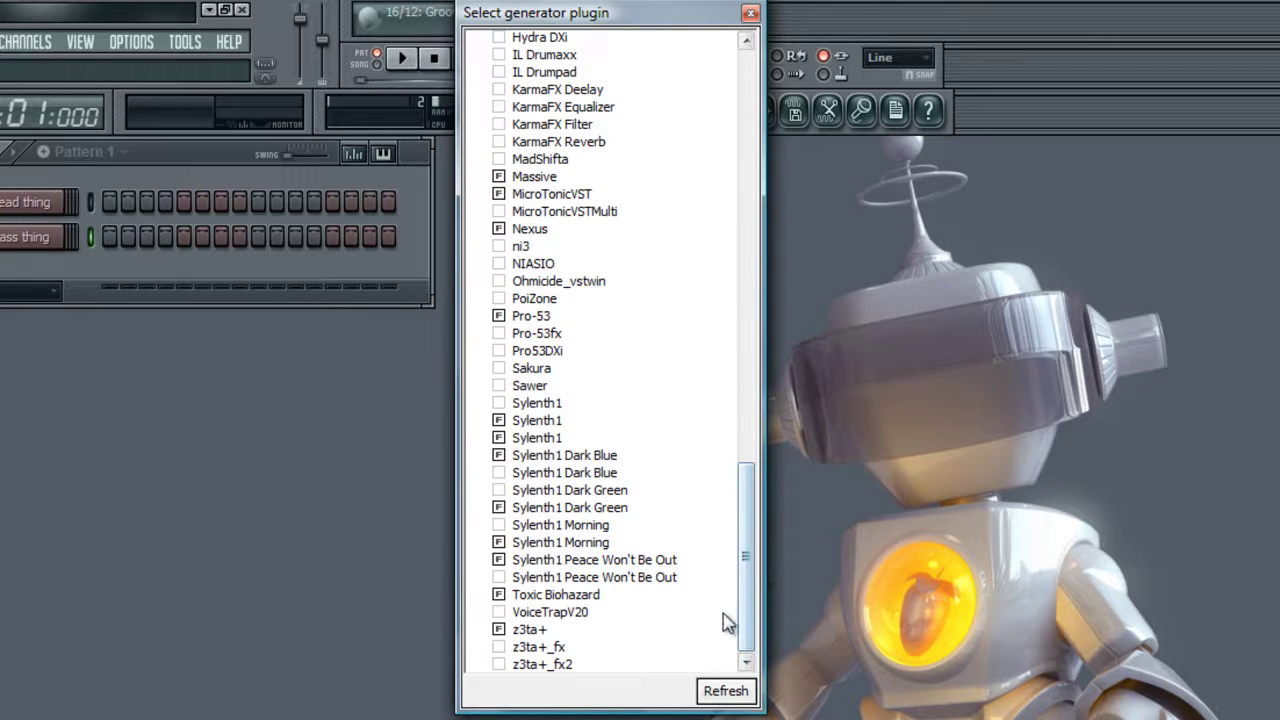
left_click_drag(750, 615, 748, 662)
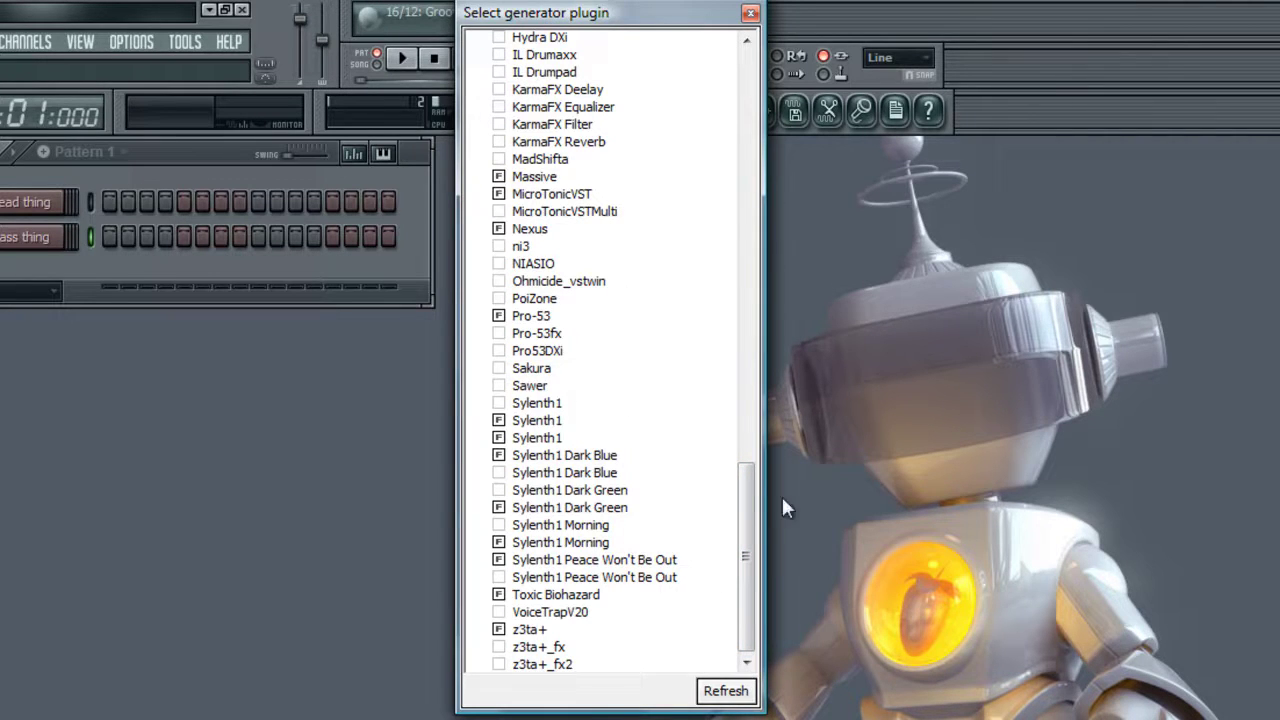
left_click(738, 692)
left_click(536, 370)
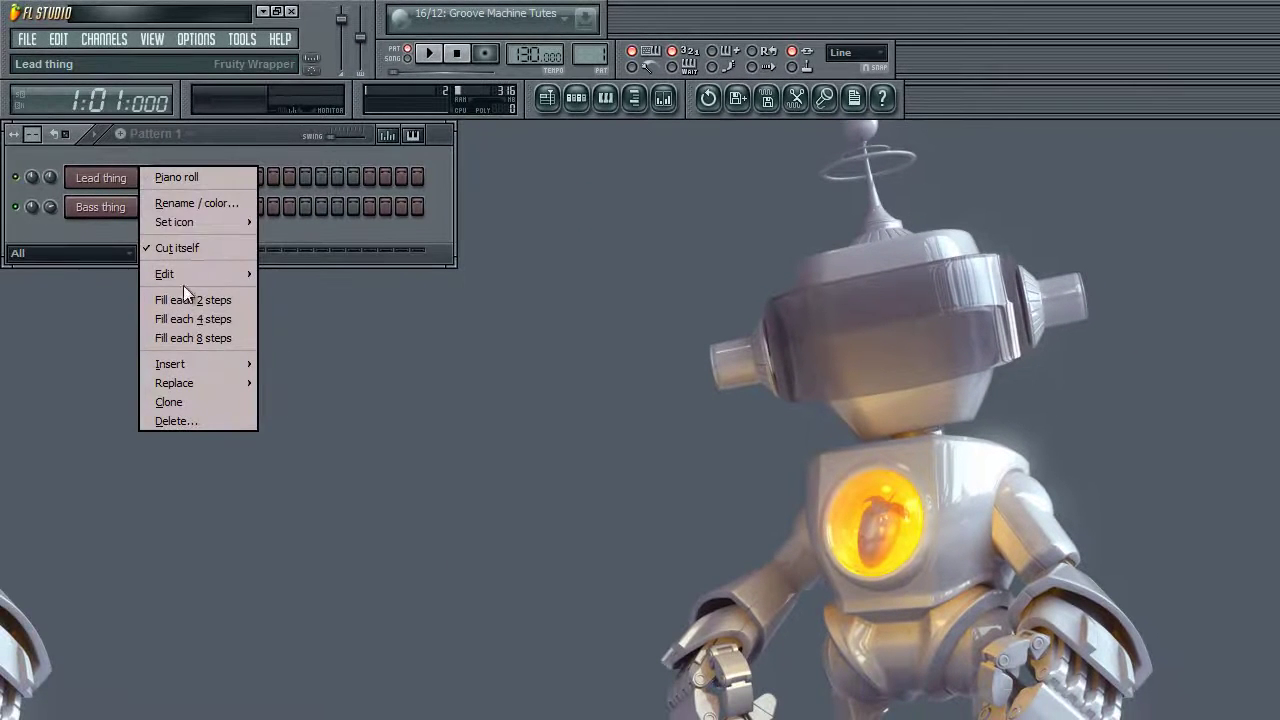
- Look through the generators offered for replacing the Lead thing channel and leave the channel unchanged
mouse_move(174, 387)
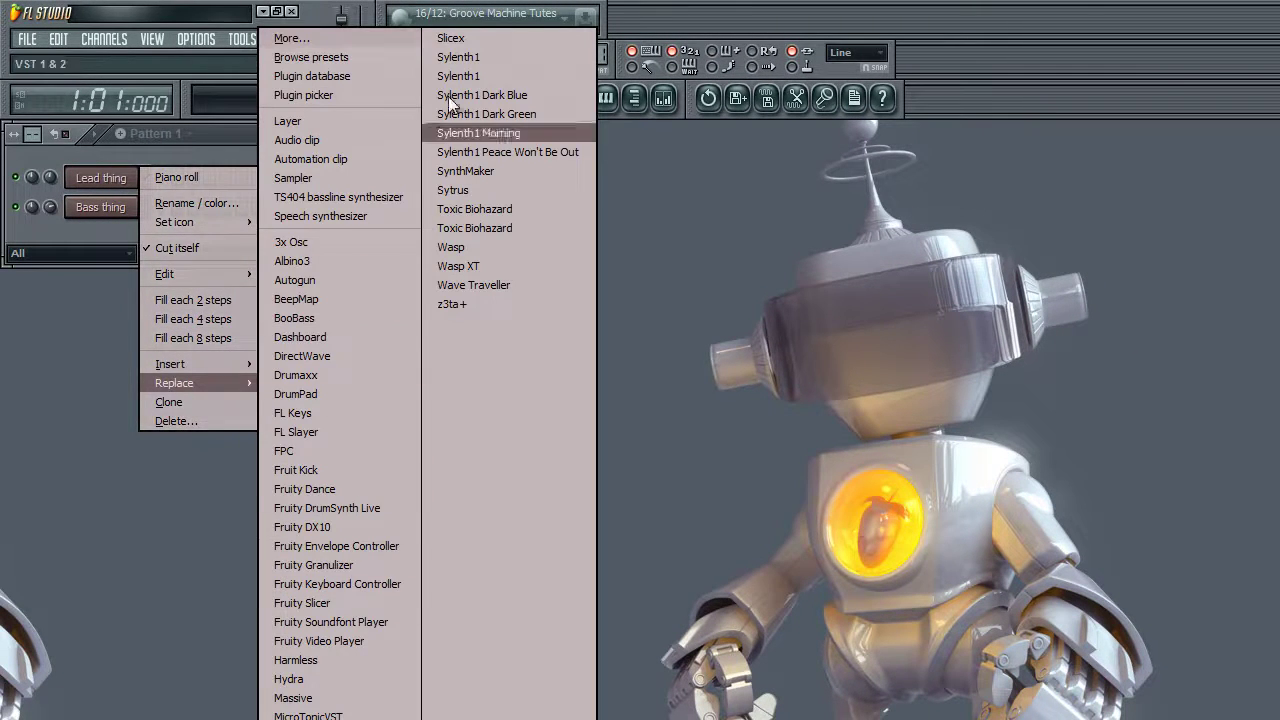
left_click(88, 249)
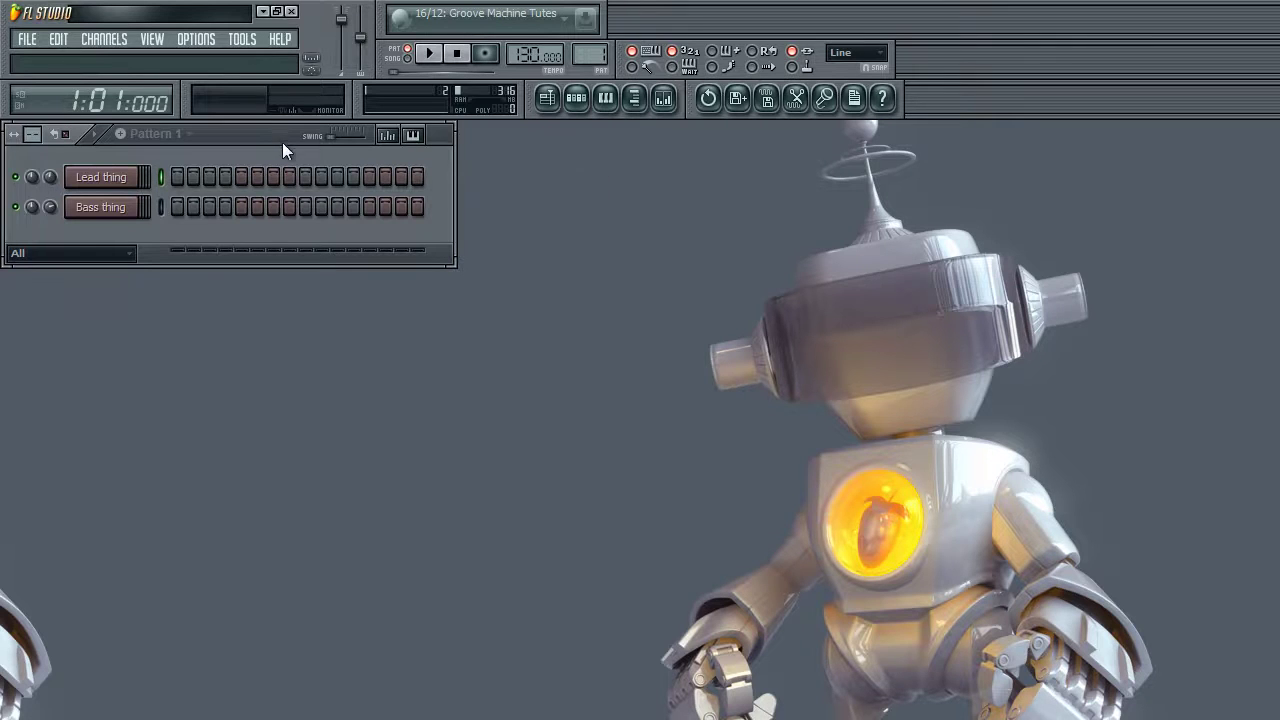
mouse_move(282, 143)
left_mouse_down()
mouse_move(310, 180)
mouse_move(261, 153)
mouse_move(281, 141)
left_mouse_up()
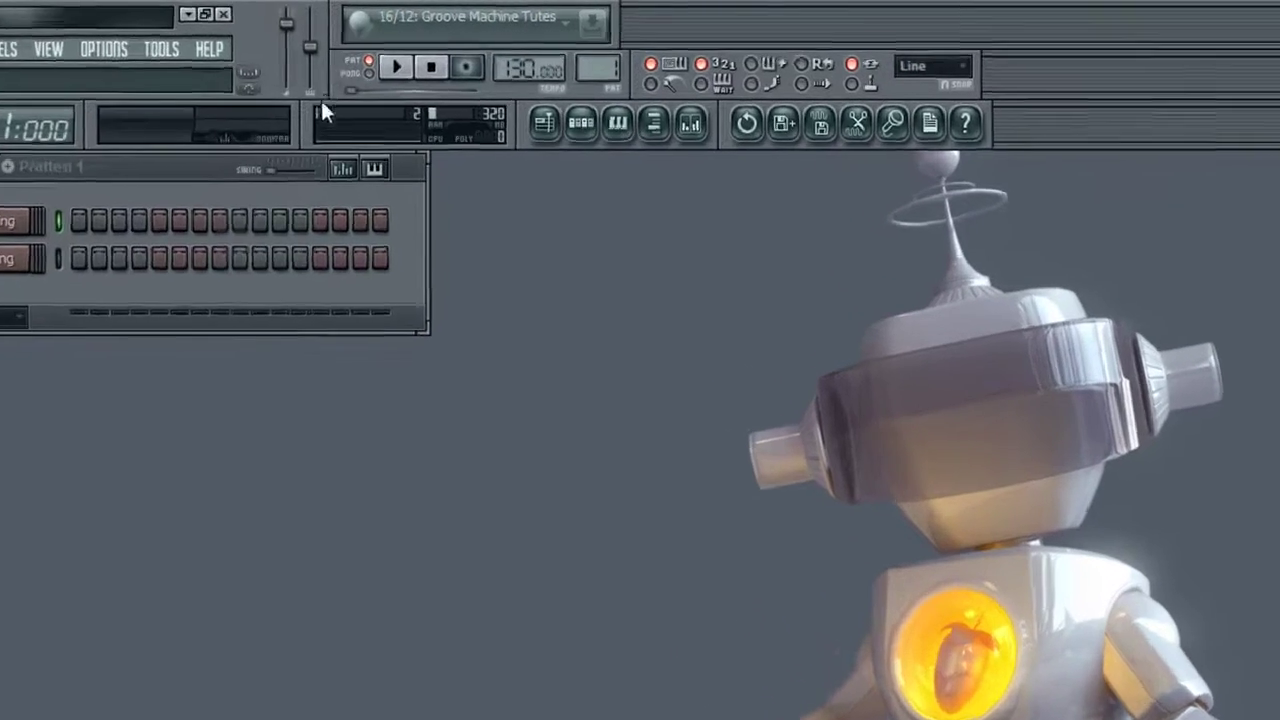
- Undock the file shortcuts toolbar and the window shortcuts toolbar, placing them one below the other over the workspace
right_click(370, 89)
left_click(850, 330)
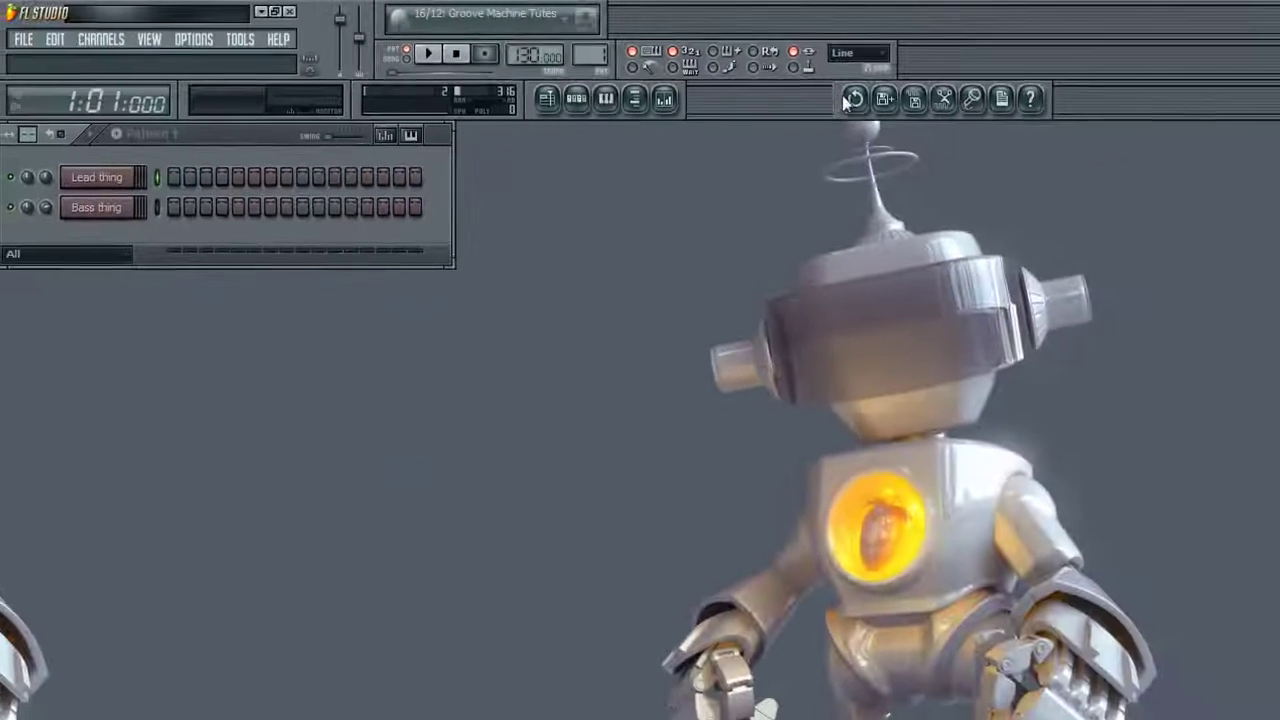
left_click_drag(975, 97, 1064, 160)
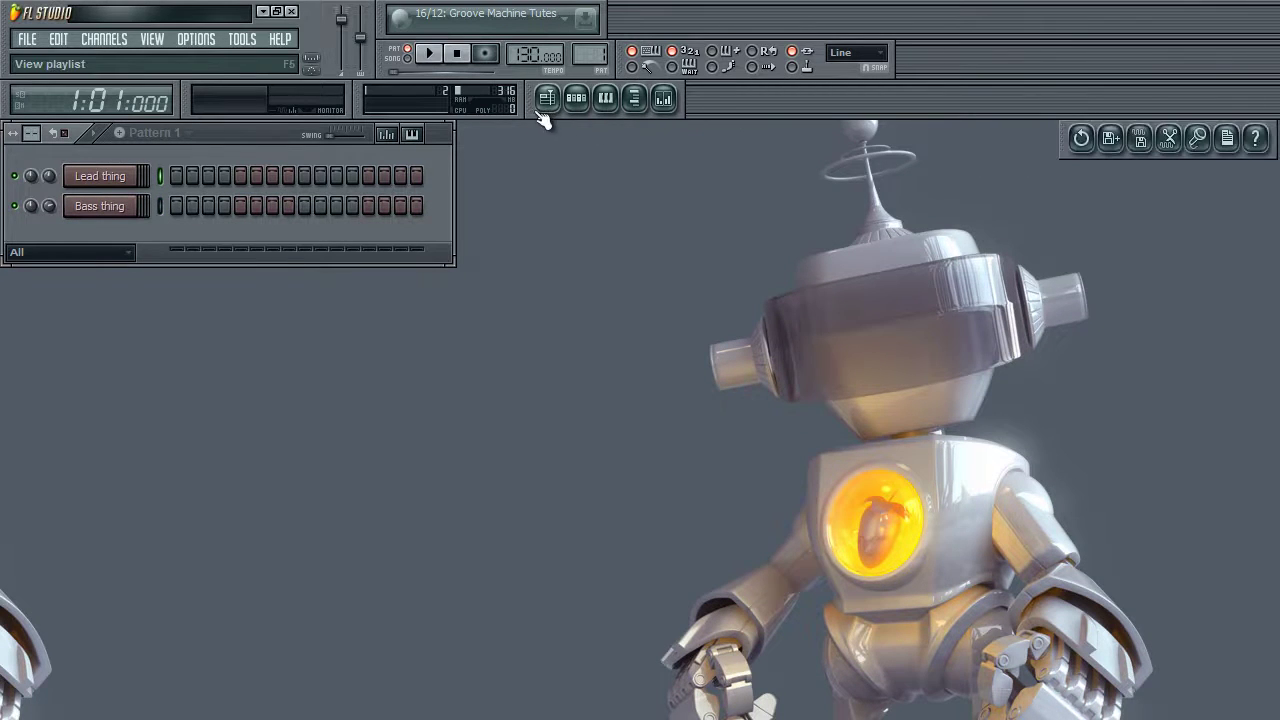
left_click_drag(535, 97, 1180, 200)
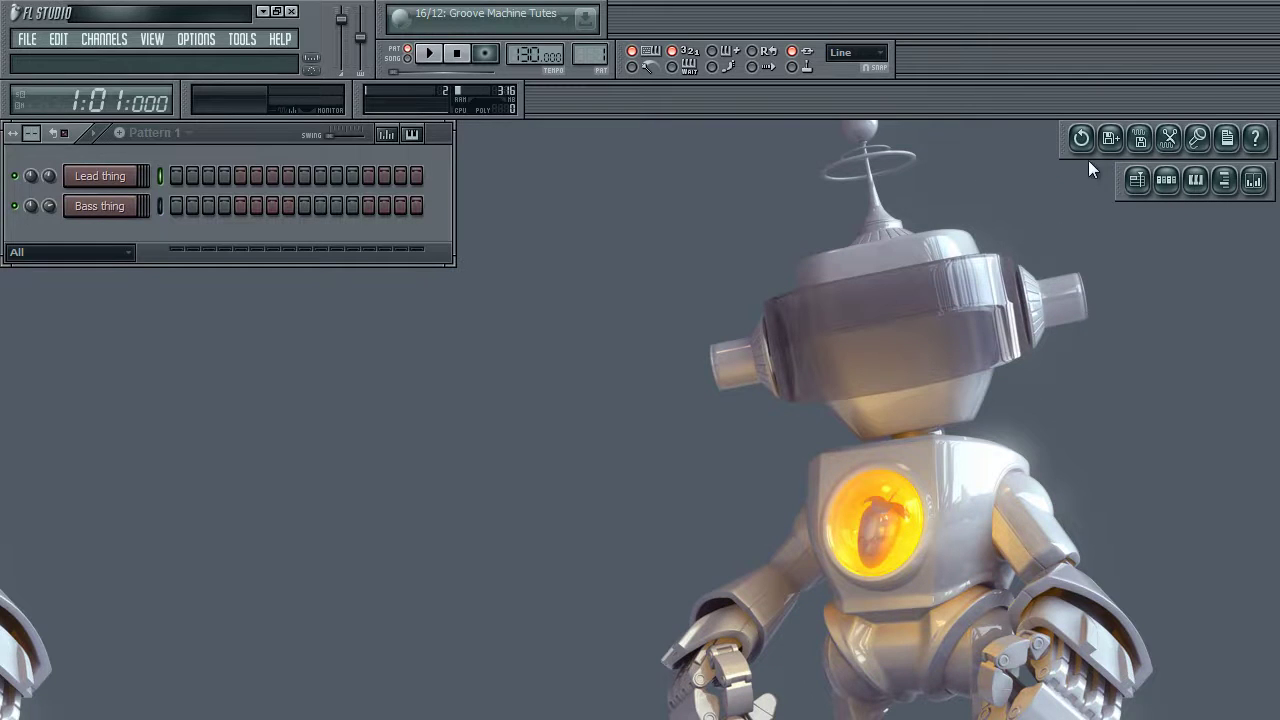
- Dock the window shortcuts toolbar back beside the CPU monitor, with the file shortcuts toolbar directly after it
left_click_drag(1066, 157, 933, 84)
left_click_drag(1117, 191, 595, 214)
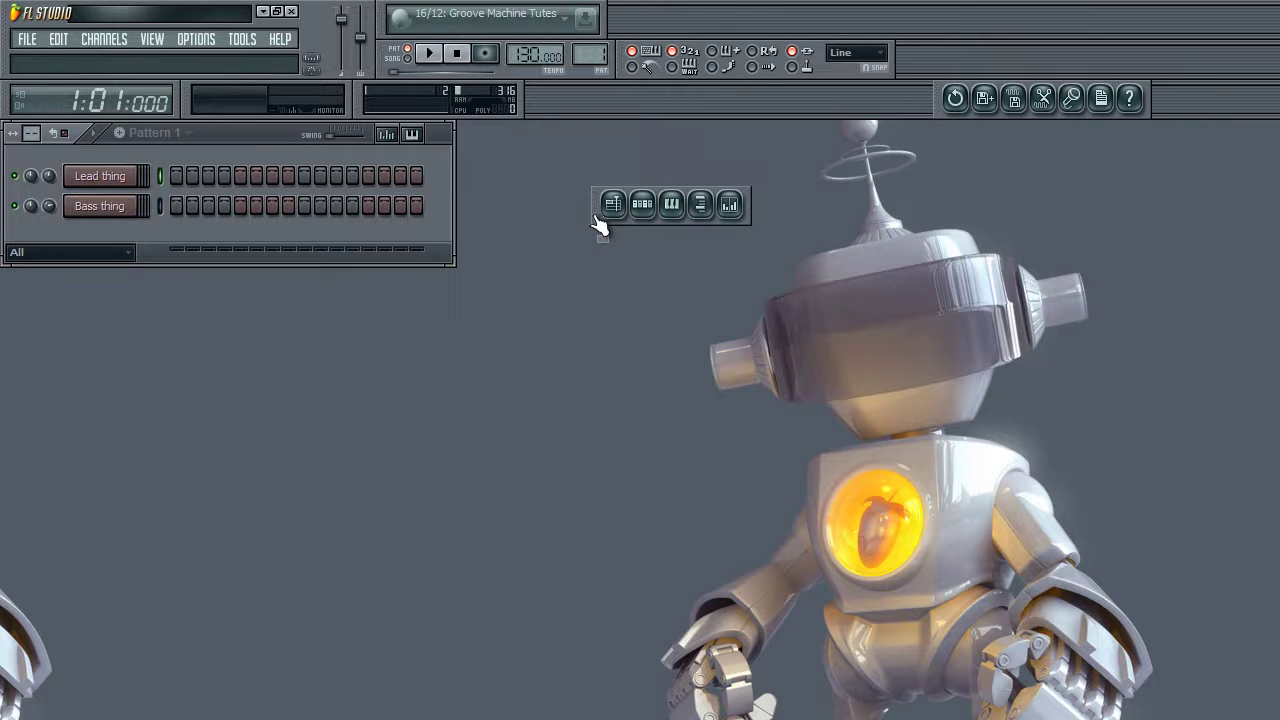
left_click_drag(597, 225, 517, 80)
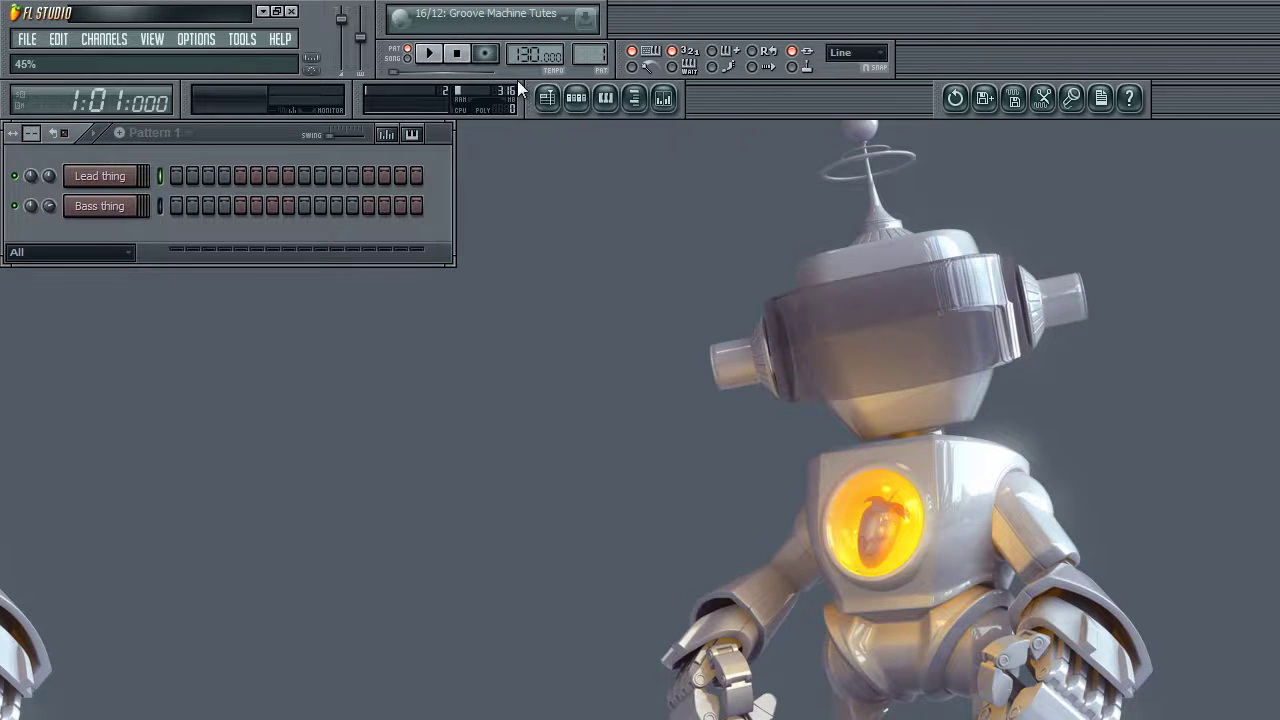
left_click_drag(928, 98, 688, 101)
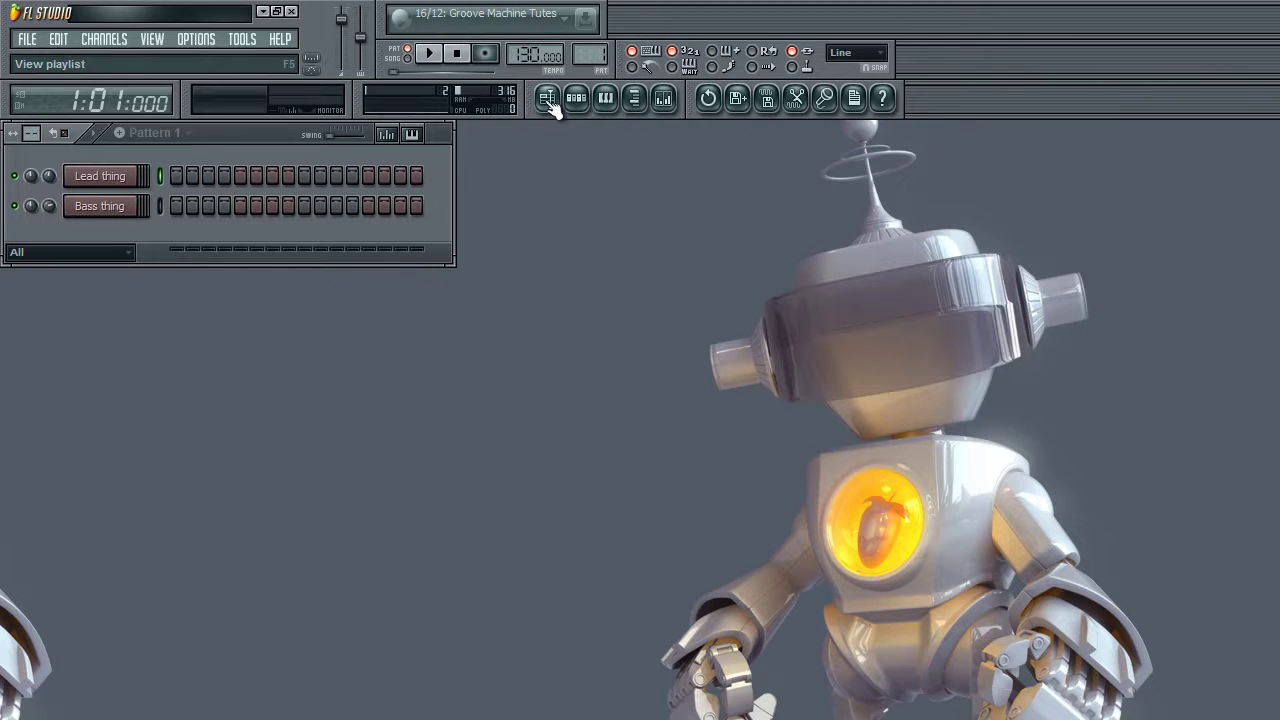
- Toggle the step sequencer, piano roll and browser, leaving the workspace clear of windows
key("F6")
key("F7")
key("alt+F8")
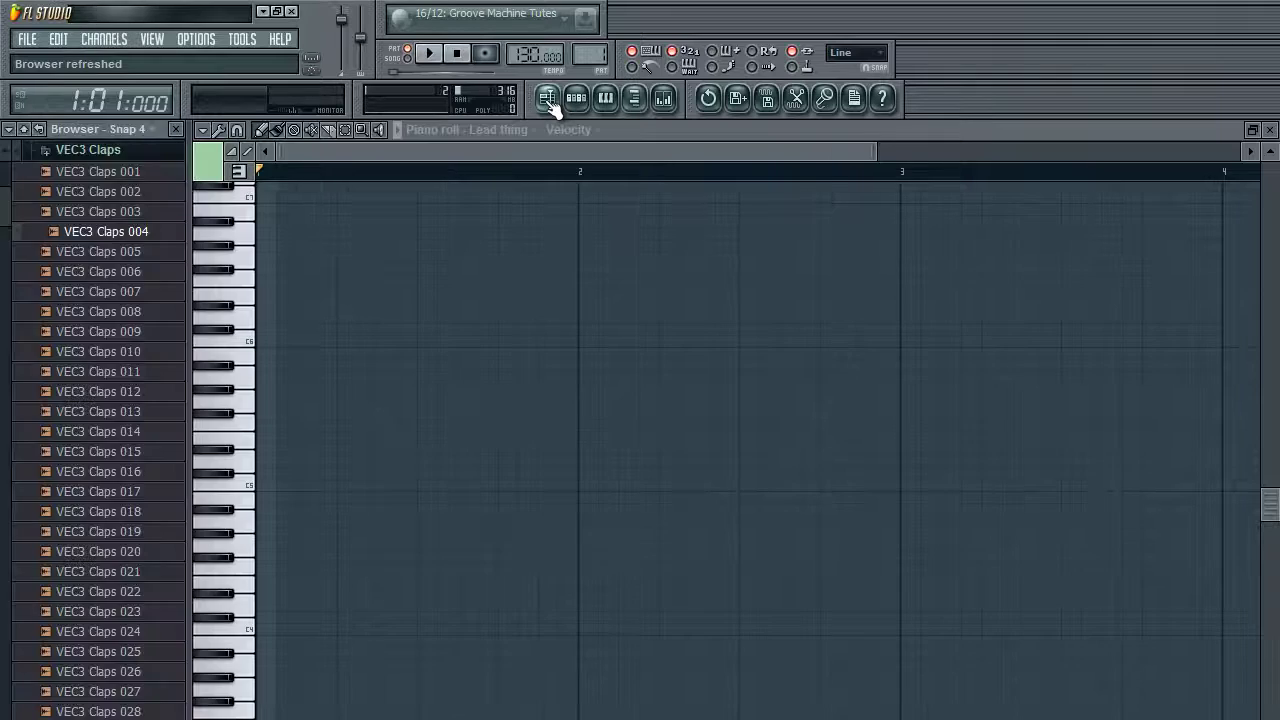
key("alt+F8")
left_click(551, 104)
left_click(551, 104)
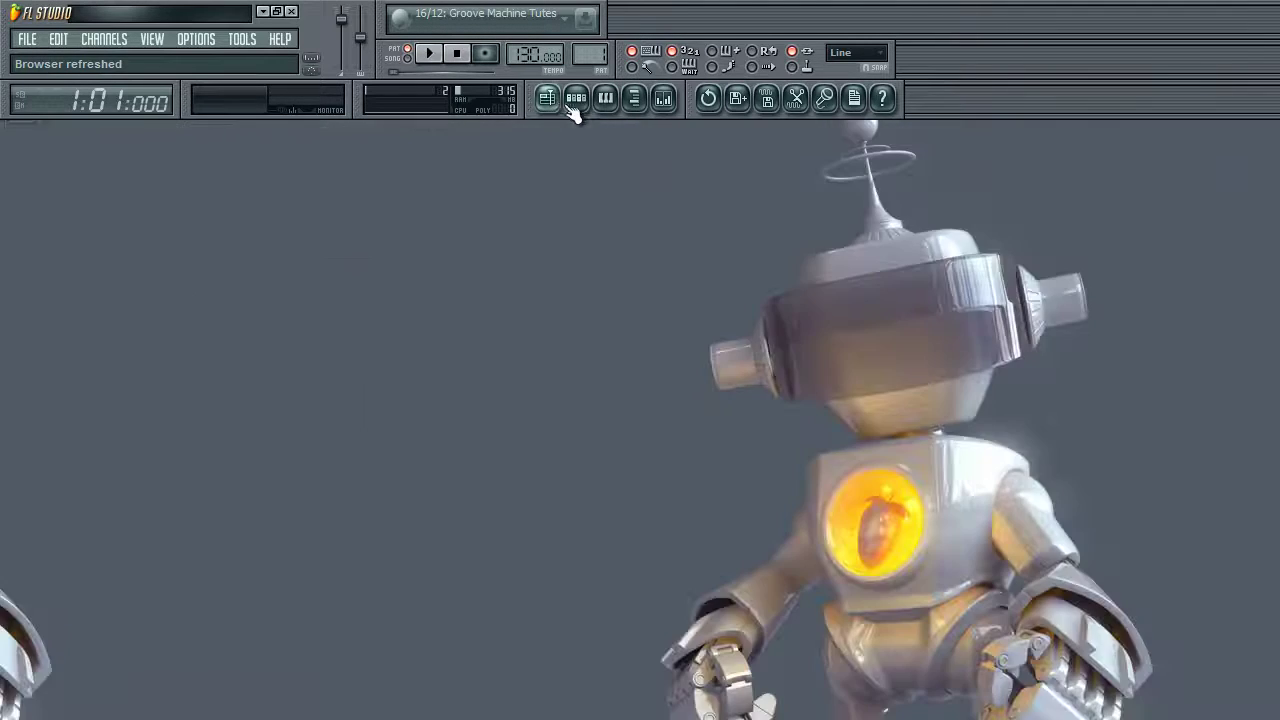
- Show and hide the step sequencer, piano roll, browser and mixer, and view the playlist before closing it
left_click(576, 100)
left_click(605, 100)
left_click(634, 100)
left_click(663, 100)
left_click(634, 100)
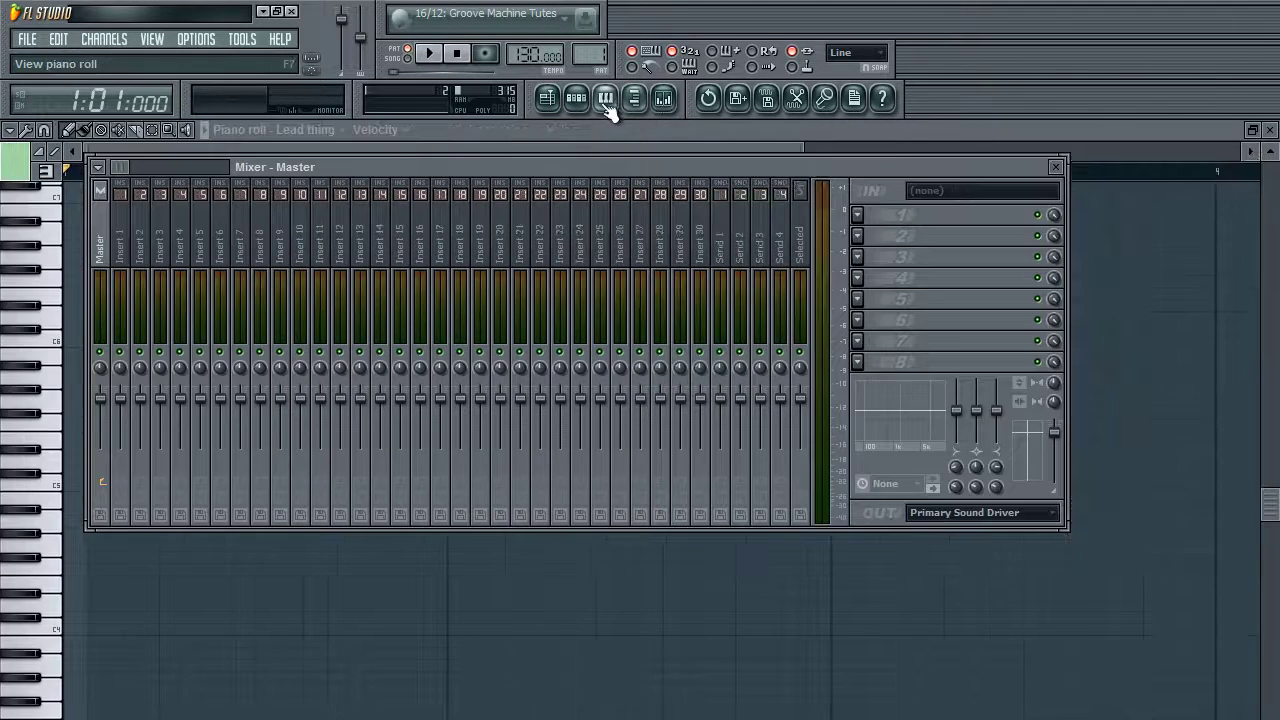
left_click(605, 100)
left_click(547, 100)
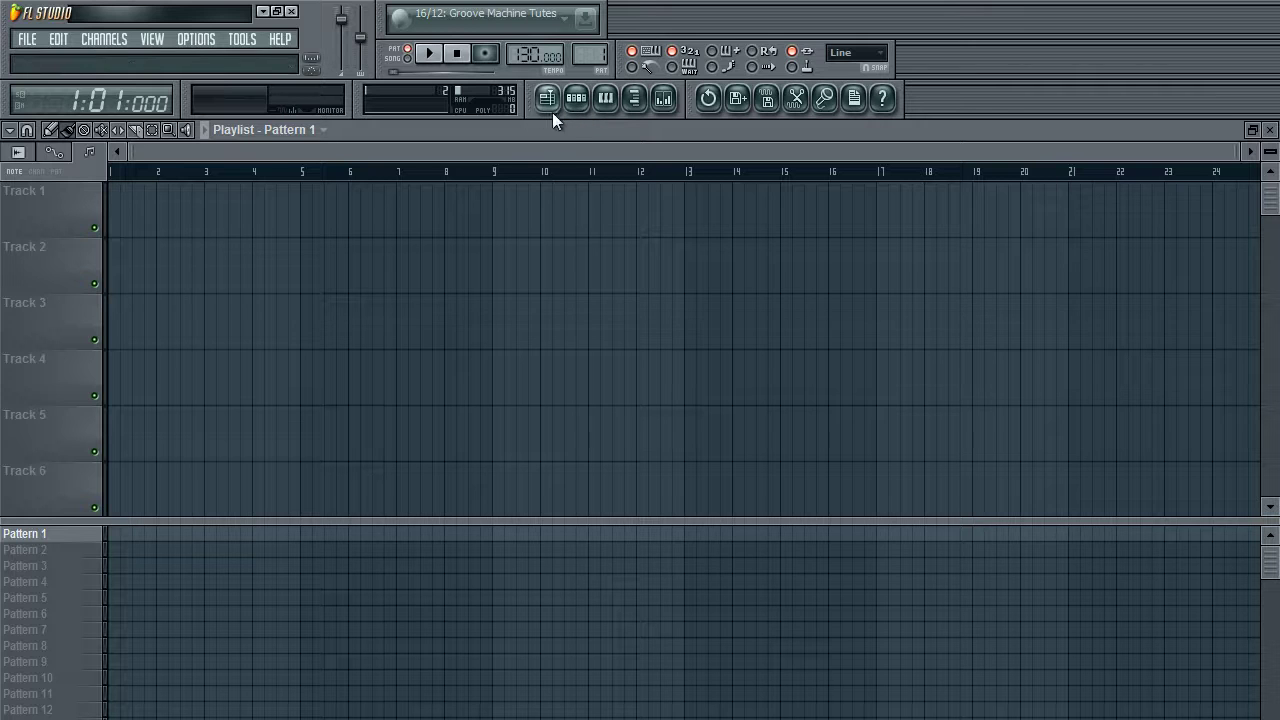
left_click(1269, 130)
- View the step sequencer, piano roll, browser and mixer one after another and close them all
left_click(576, 97)
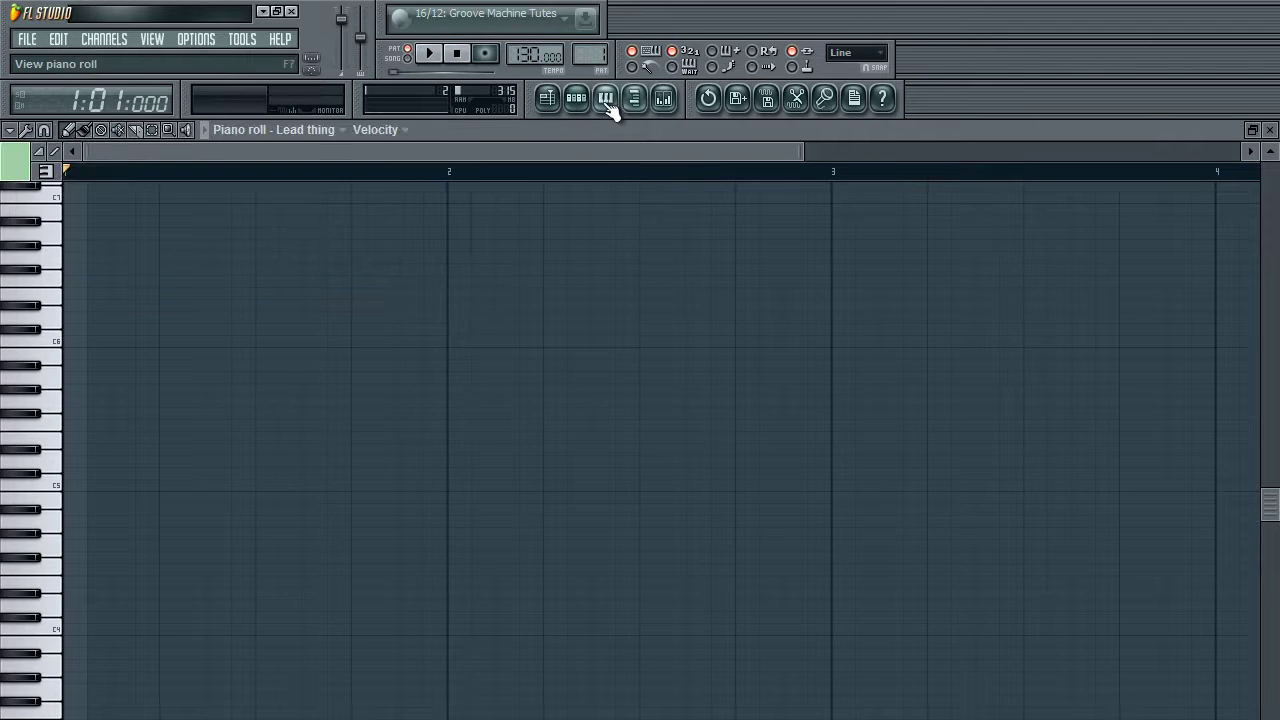
left_click(605, 97)
left_click(605, 97)
left_click(634, 97)
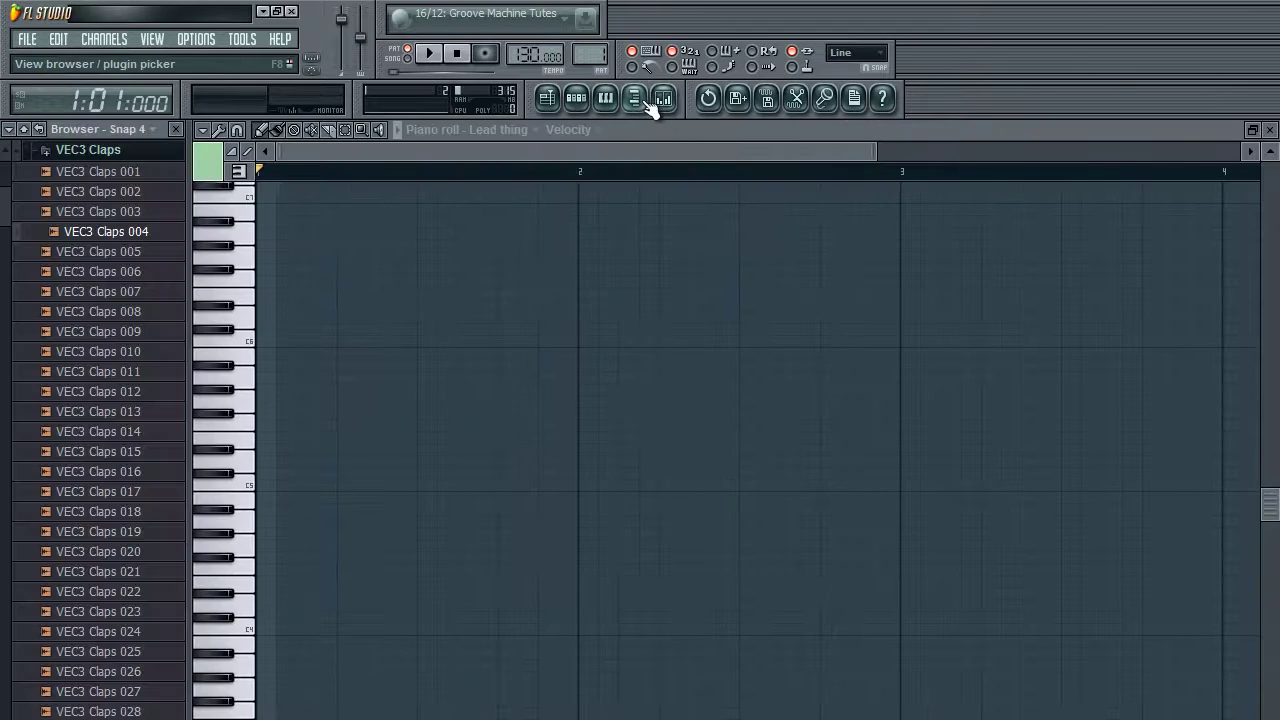
left_click(634, 97)
left_click(663, 97)
left_click(666, 100)
key("F7")
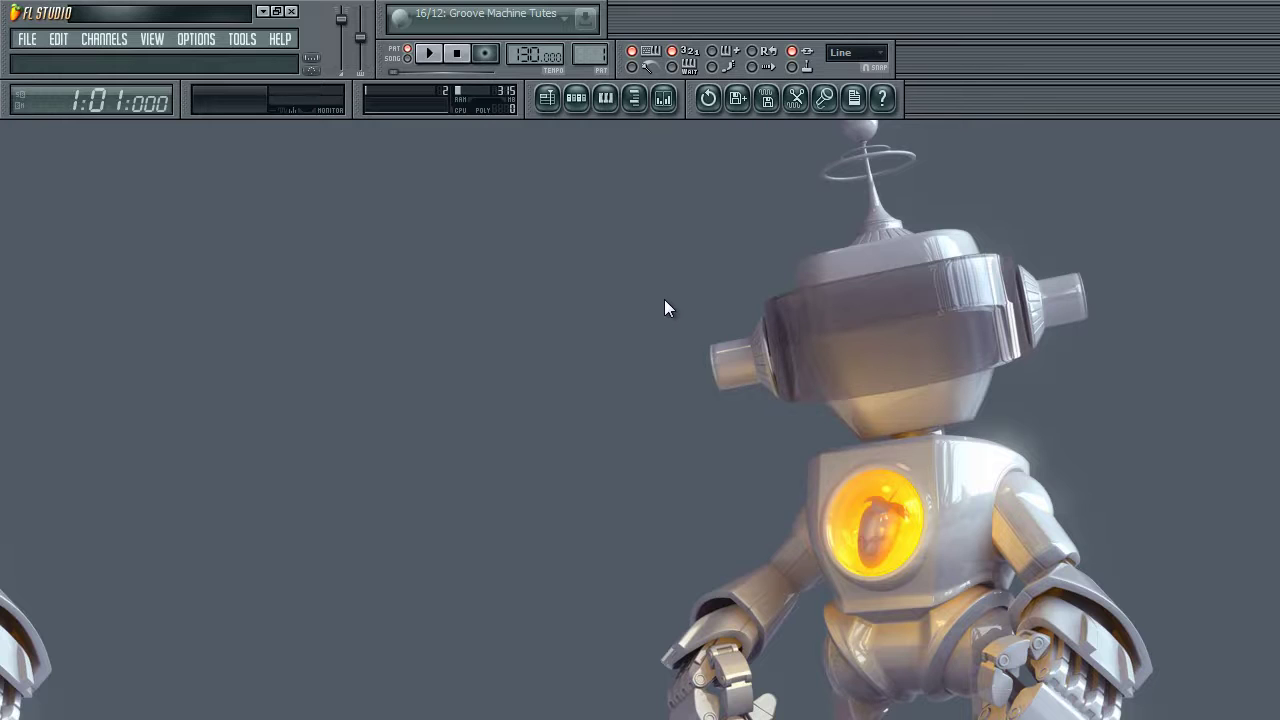
- Open the playlist and briefly show the step sequencer on top of it before hiding the sequencer
left_click(545, 98)
left_click(578, 99)
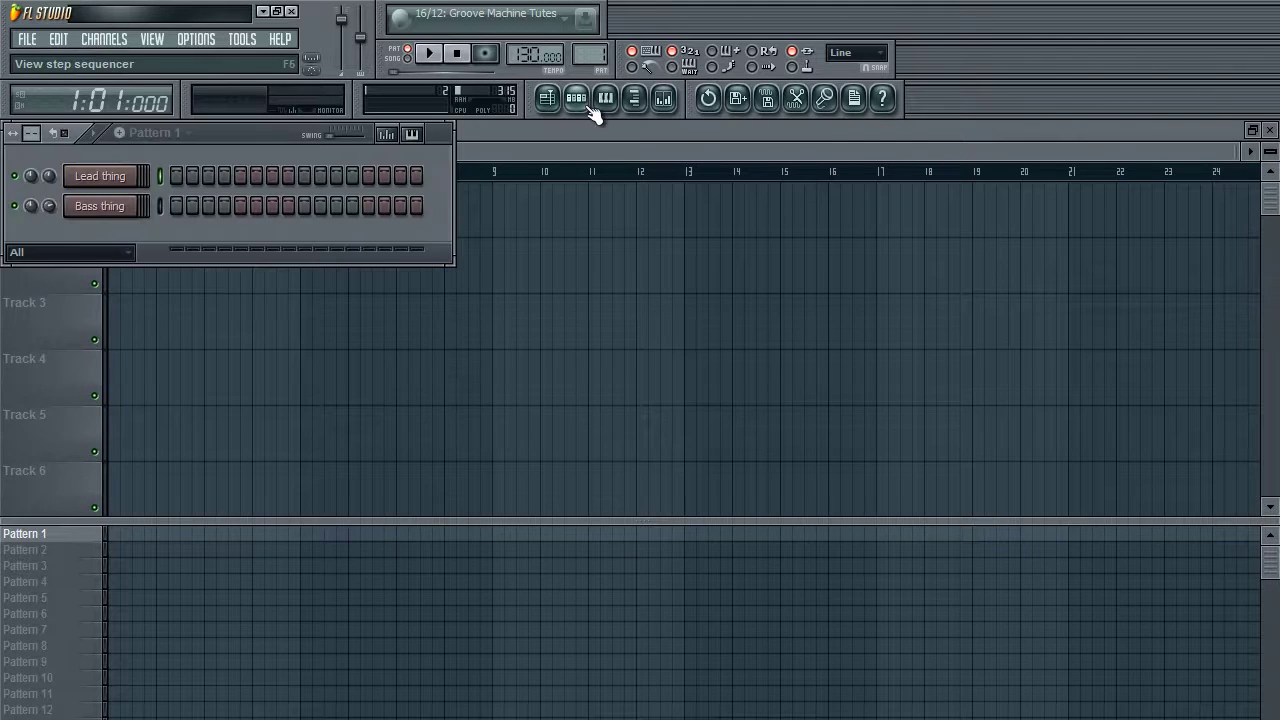
left_click(588, 106)
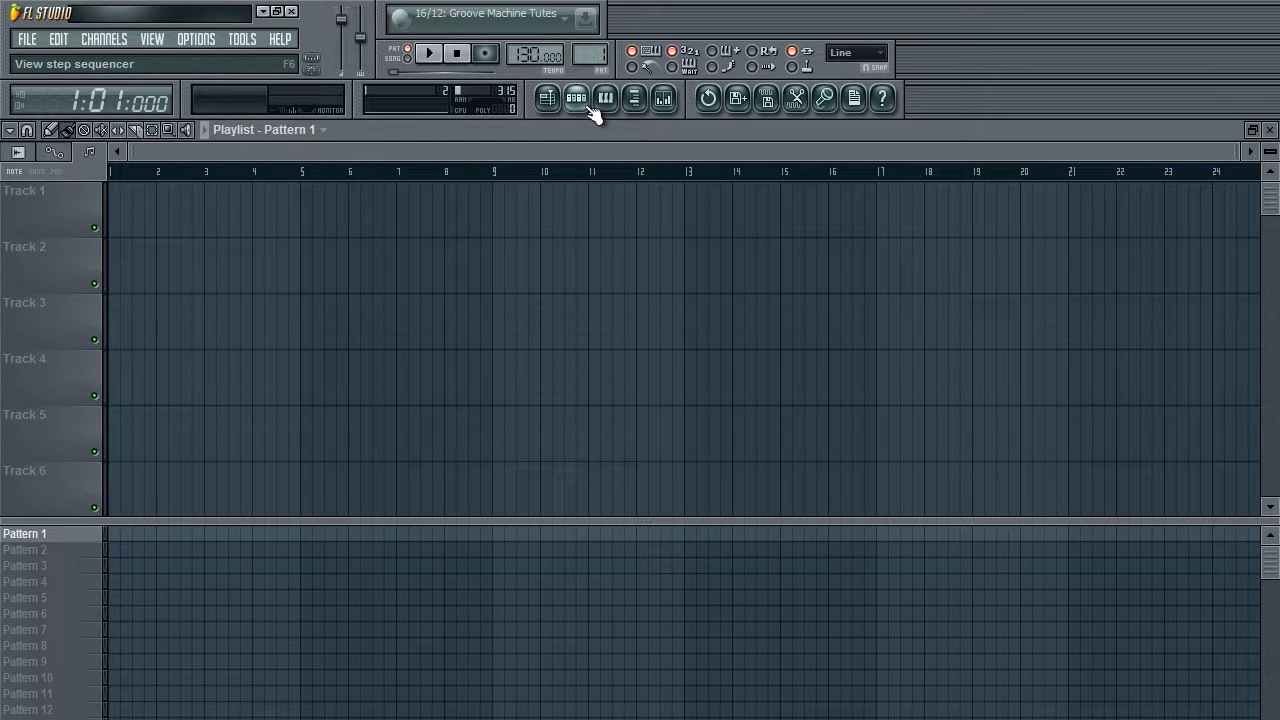